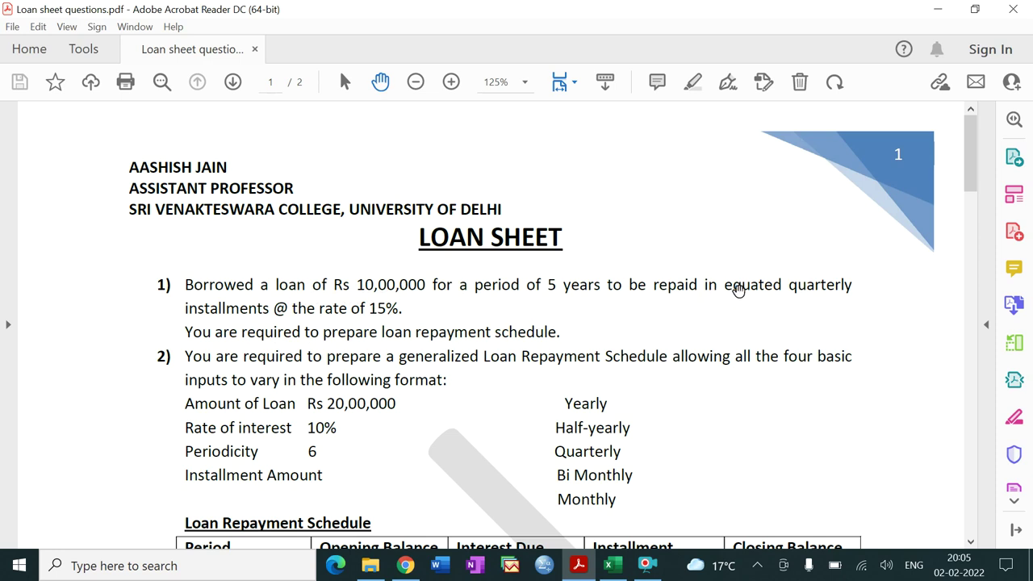
Switch to the Loan Solution workbook in Excel, label cell A1 AMOUNT OF LOAN on Sheet1 and widen column A
{"action": "left_click_drag", "start_coordinate": [791, 287], "coordinate": [855, 292]}
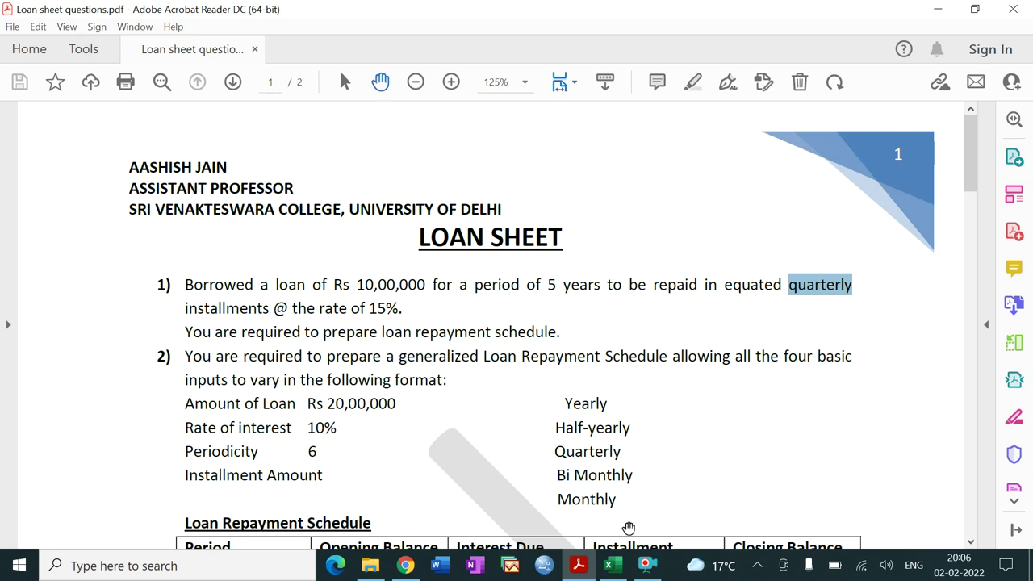
{"action": "left_click", "coordinate": [612, 565]}
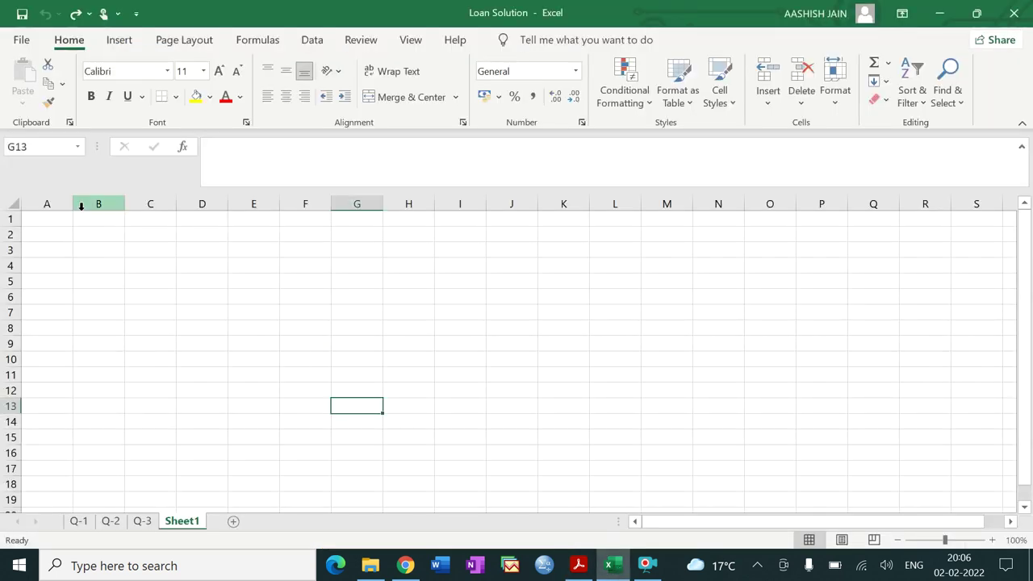
{"action": "left_click", "coordinate": [48, 221]}
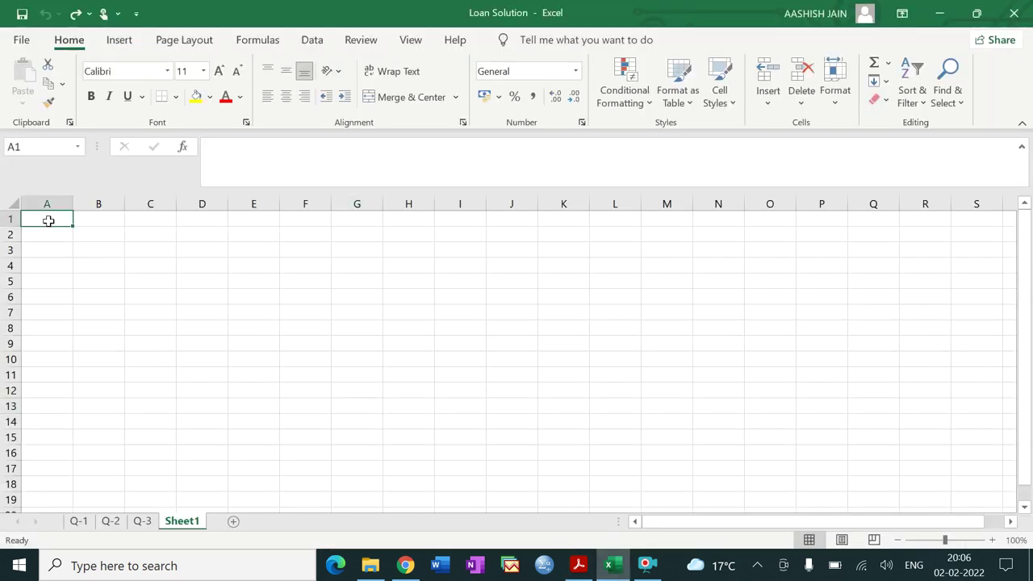
{"action": "type", "text": "AMOUN"}
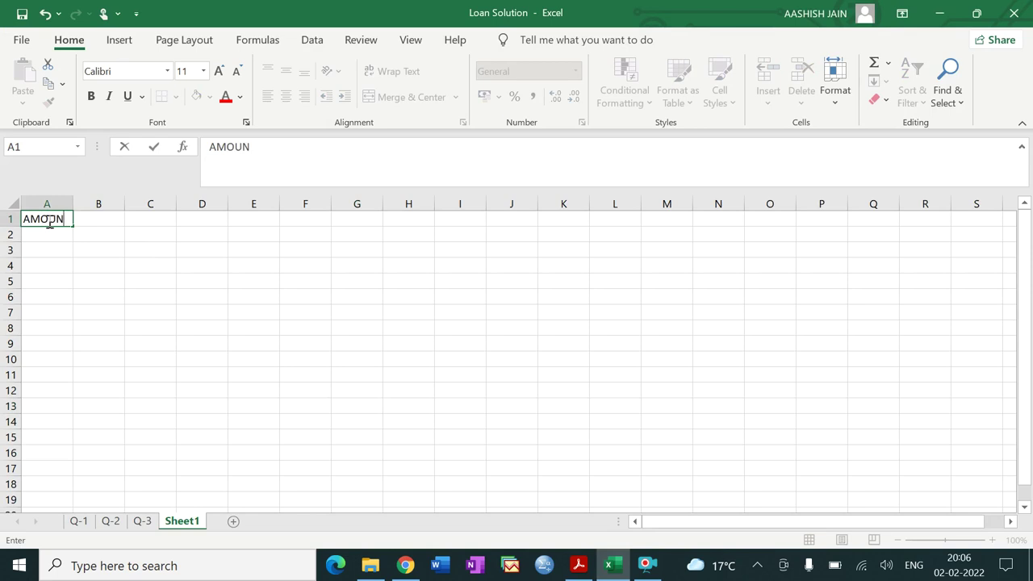
{"action": "type", "text": "T OF LOAN"}
{"action": "key", "text": "Return"}
{"action": "left_click_drag", "start_coordinate": [73, 202], "coordinate": [136, 196]}
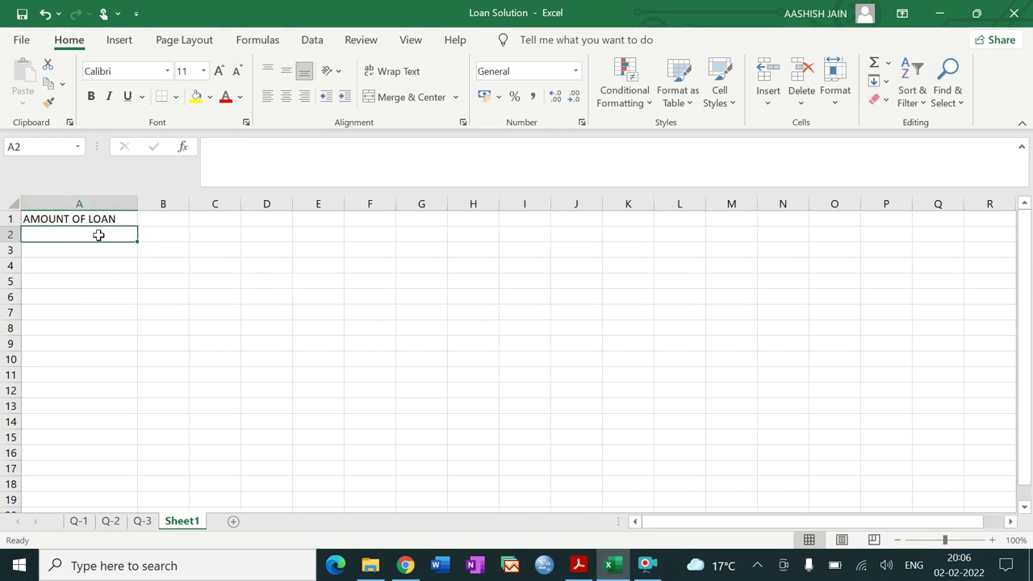
Enter the labels PERIODITY - QUATERLY, YEARS and RATE OF INTEREST in cells A2 to A4
{"action": "type", "text": "PERIOD"}
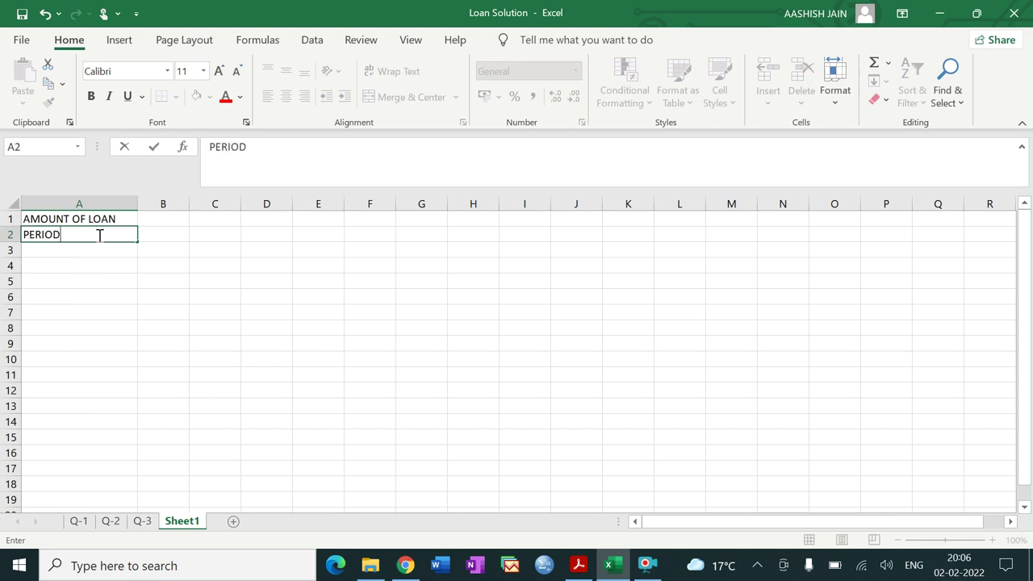
{"action": "type", "text": "ITY - QUATERL"}
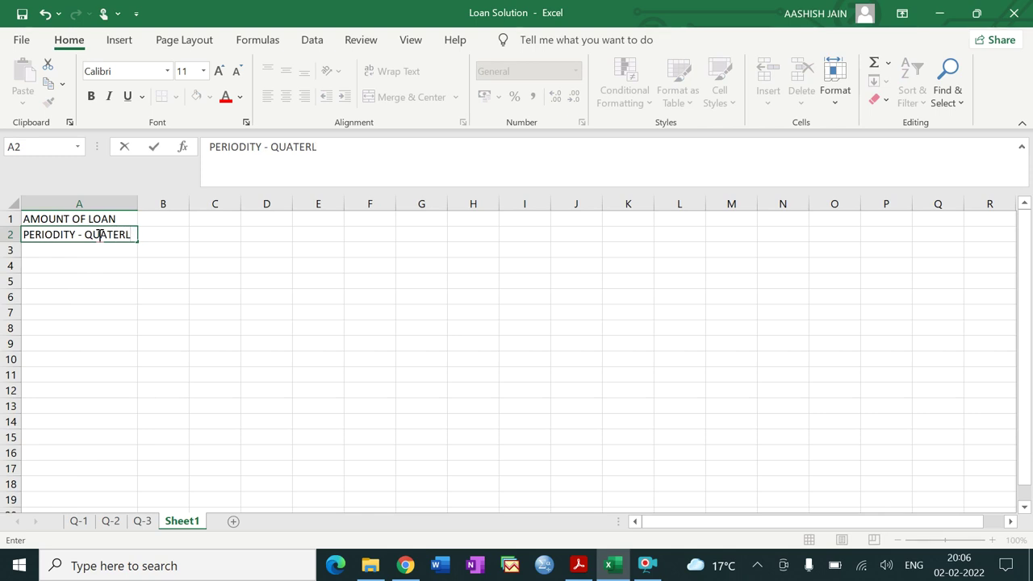
{"action": "type", "text": "Y"}
{"action": "key", "text": "Return"}
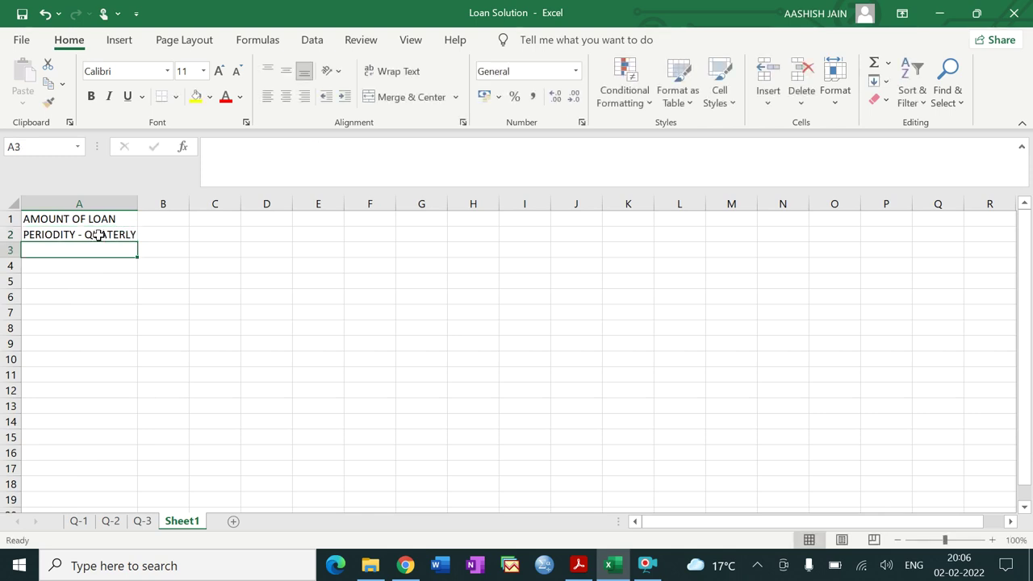
{"action": "type", "text": "YEARS"}
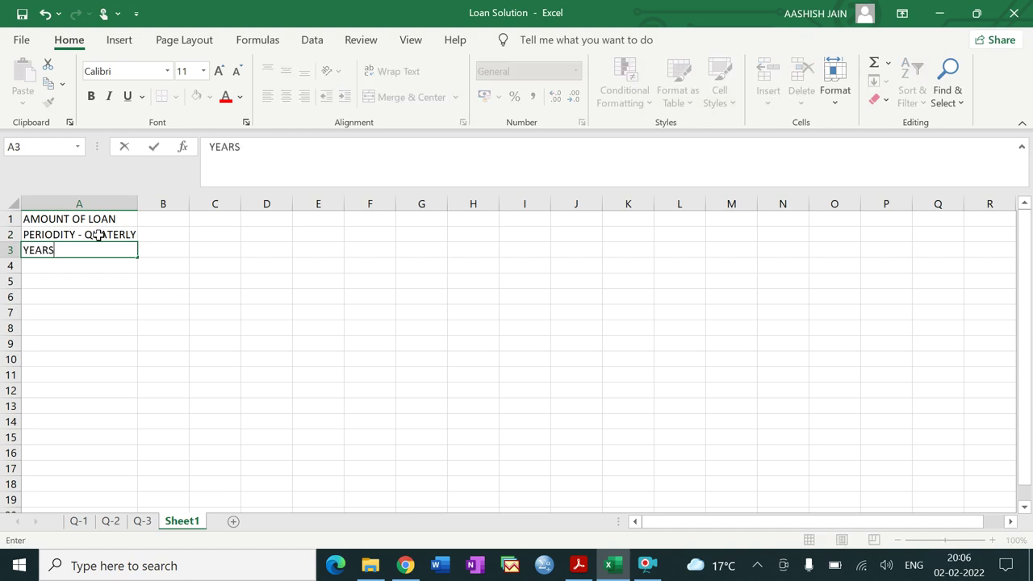
{"action": "key", "text": "Return"}
{"action": "type", "text": "RA"}
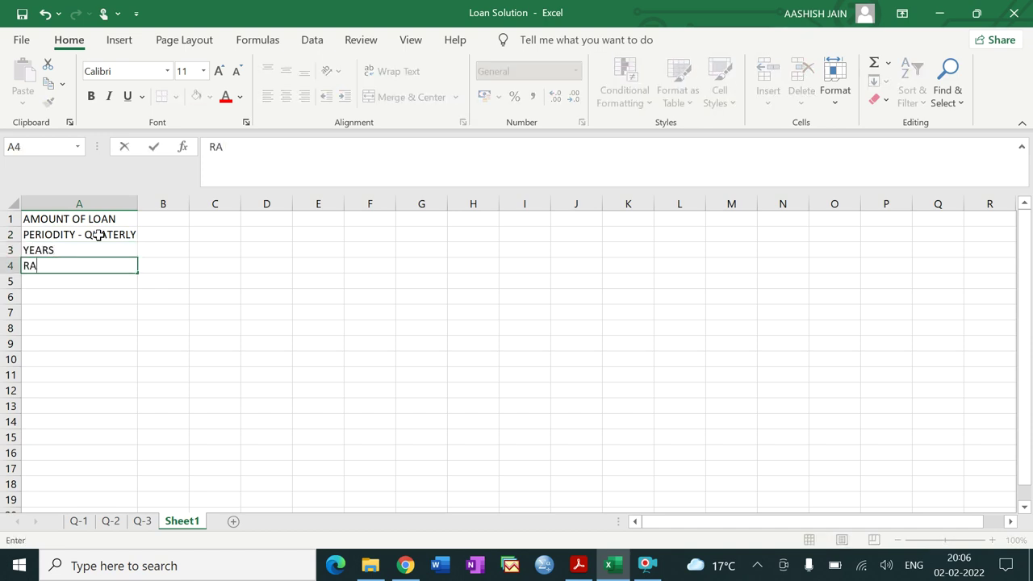
{"action": "type", "text": "TE OF INTEREST"}
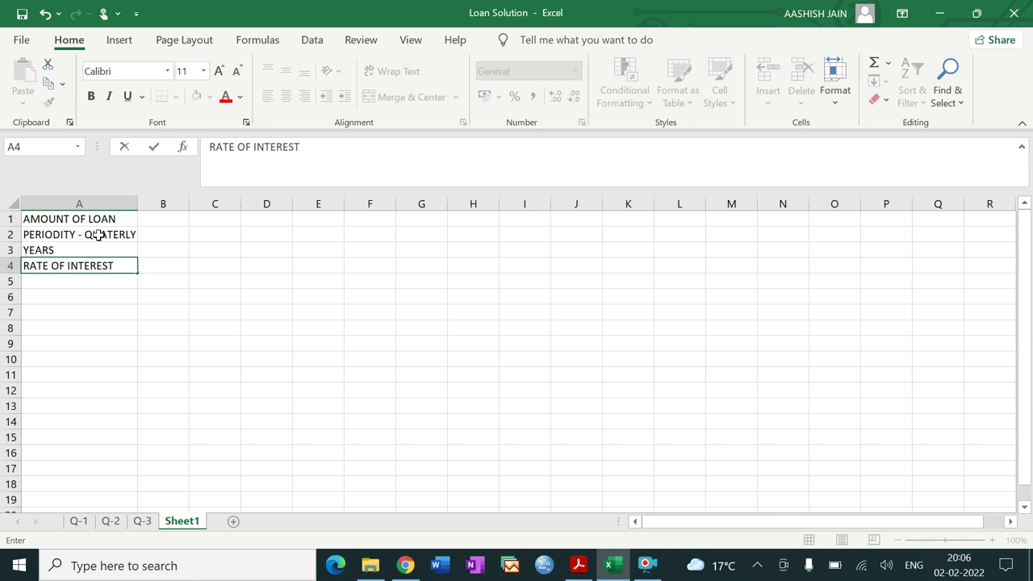
{"action": "key", "text": "Return"}
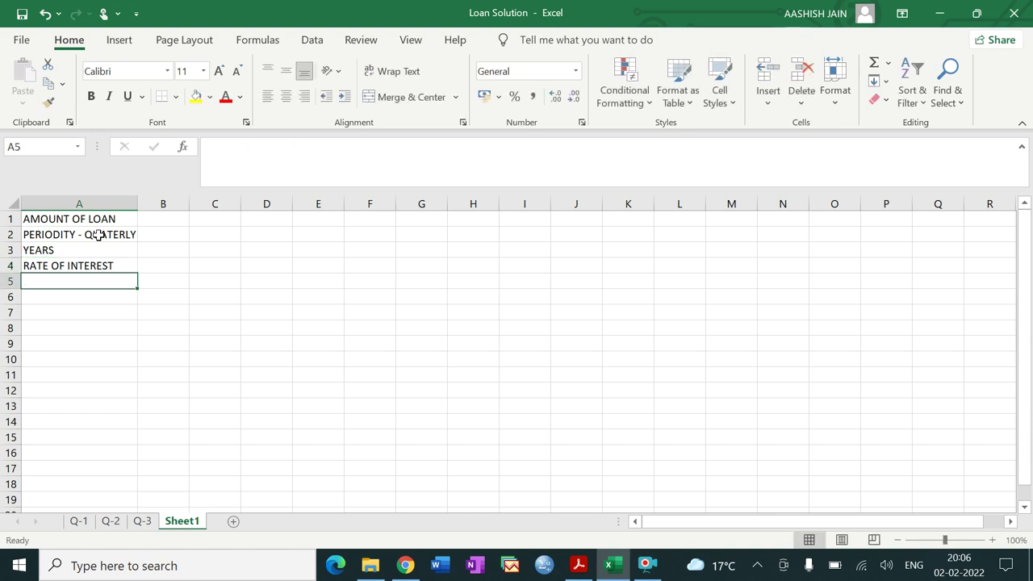
Enter the label AMOUNT OF INSTALMEMENTS in cell A5
{"action": "type", "text": "AMOUNT"}
{"action": "key", "text": "Delete"}
{"action": "type", "text": "F"}
{"action": "key", "text": "BackSpace"}
{"action": "key", "text": "BackSpace"}
{"action": "key", "text": "Delete"}
{"action": "type", "text": "OF "}
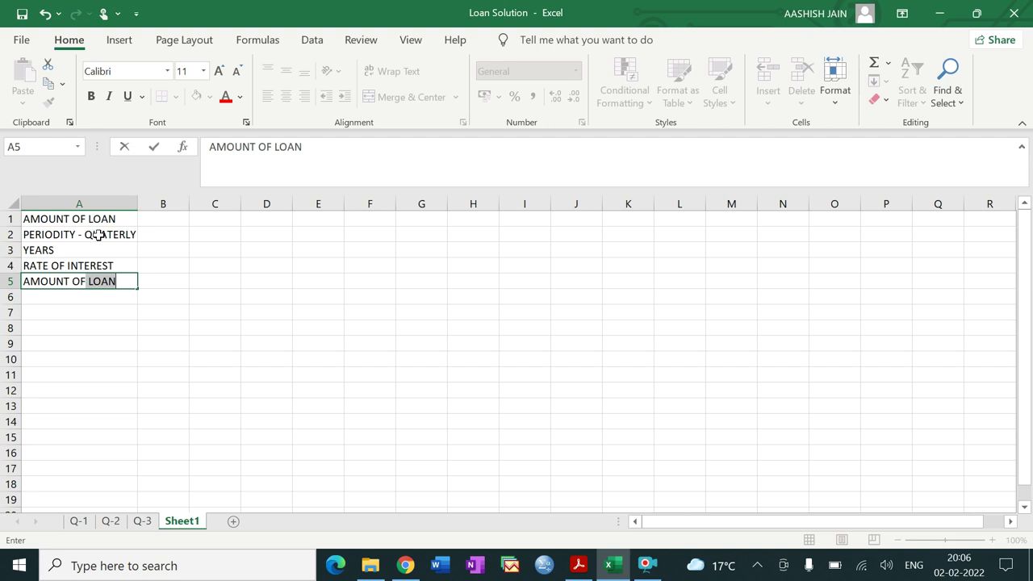
{"action": "type", "text": "INSTALMEMNTS"}
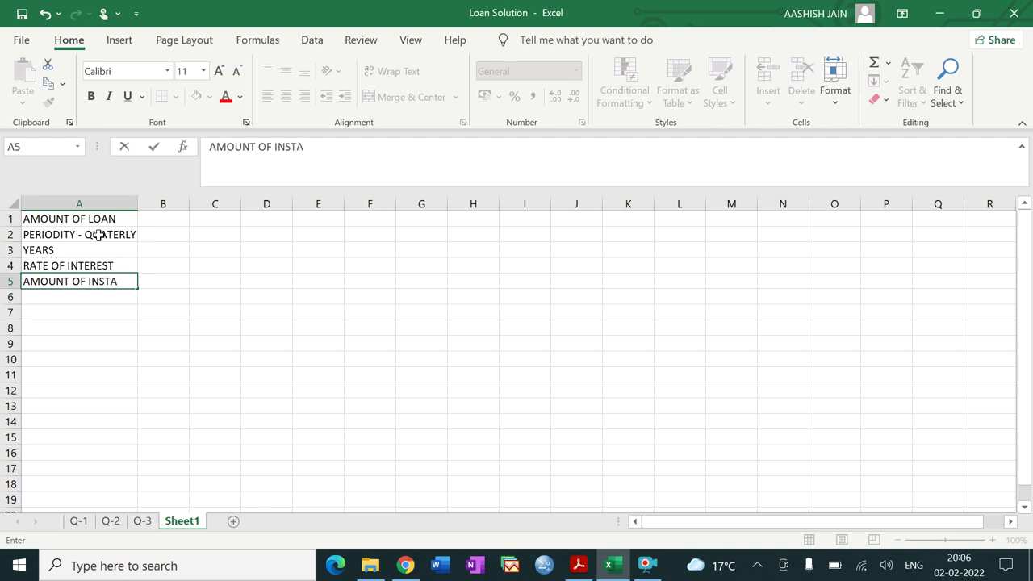
{"action": "key", "text": "BackSpace"}
{"action": "key", "text": "BackSpace"}
{"action": "key", "text": "BackSpace"}
{"action": "type", "text": "ENTS"}
{"action": "key", "text": "Return"}
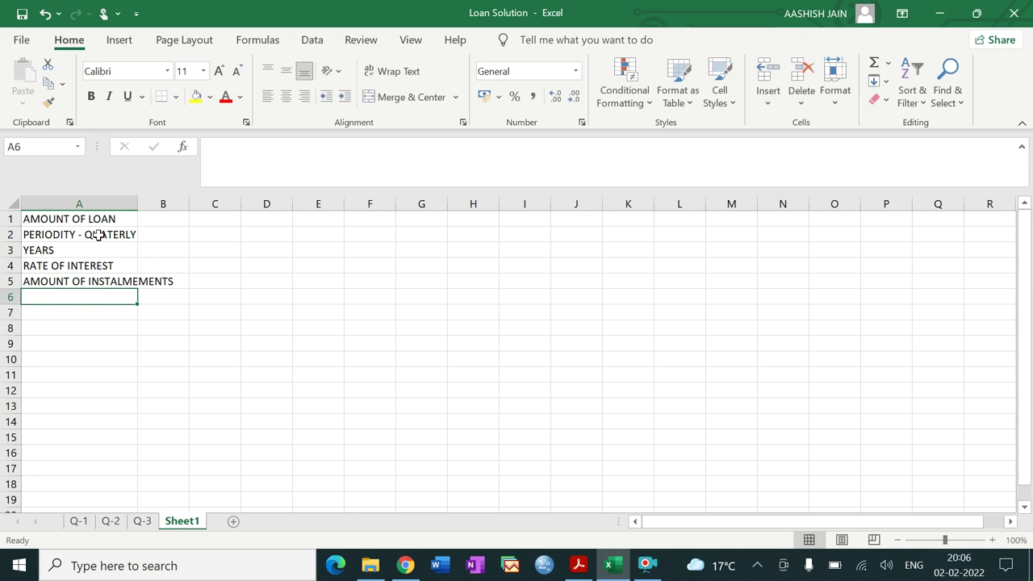
Make cells A1:B5 bold and centred, and widen columns A and B
{"action": "left_click_drag", "start_coordinate": [138, 204], "coordinate": [224, 284]}
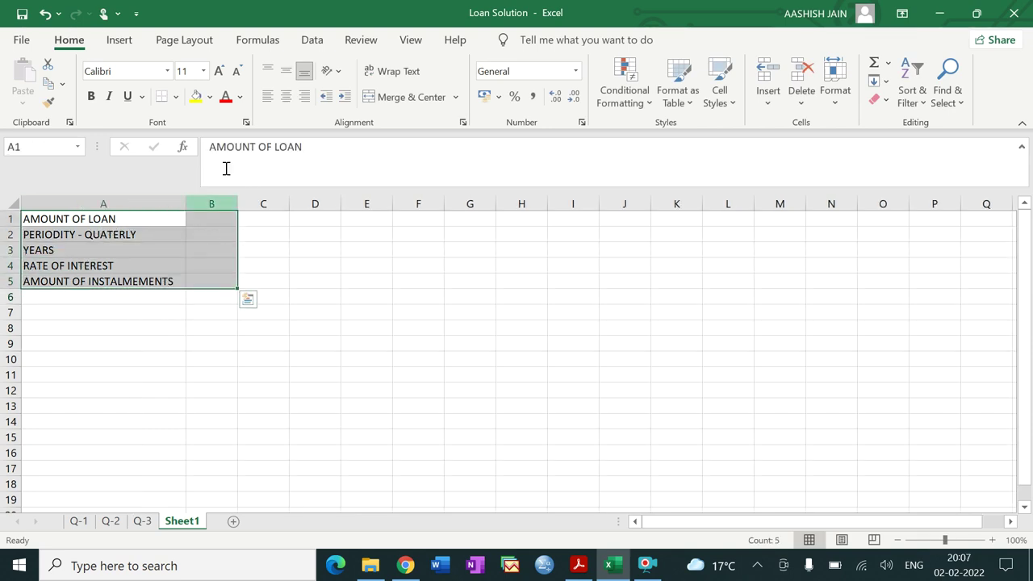
{"action": "left_click", "coordinate": [91, 96]}
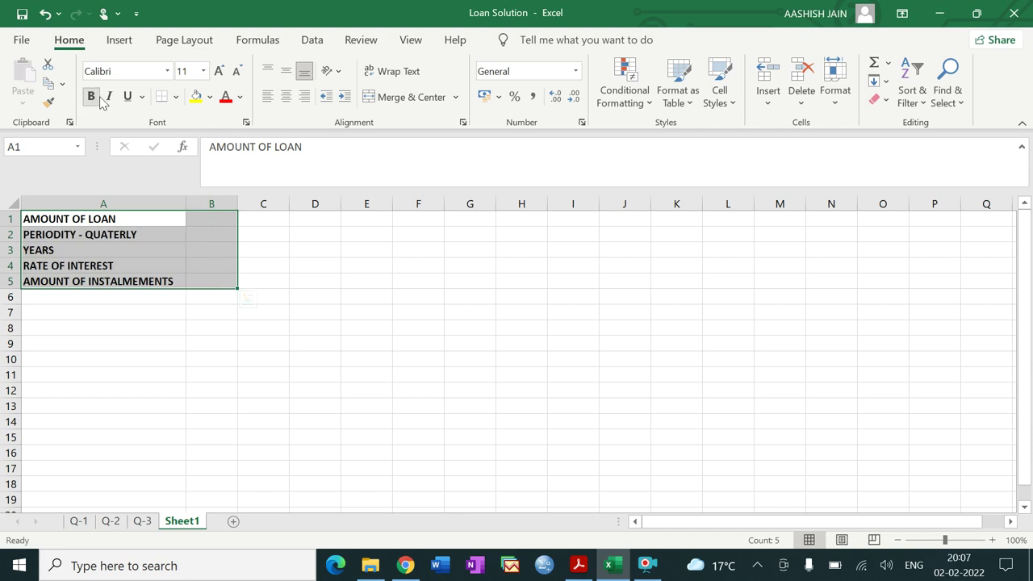
{"action": "left_click", "coordinate": [285, 96]}
{"action": "left_click", "coordinate": [270, 261]}
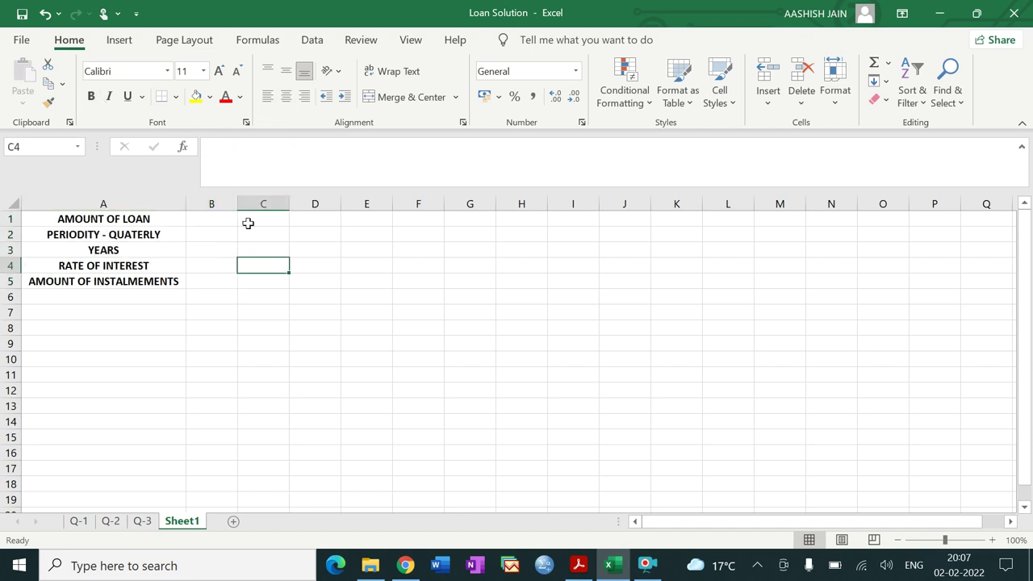
{"action": "left_click_drag", "start_coordinate": [235, 201], "coordinate": [286, 201]}
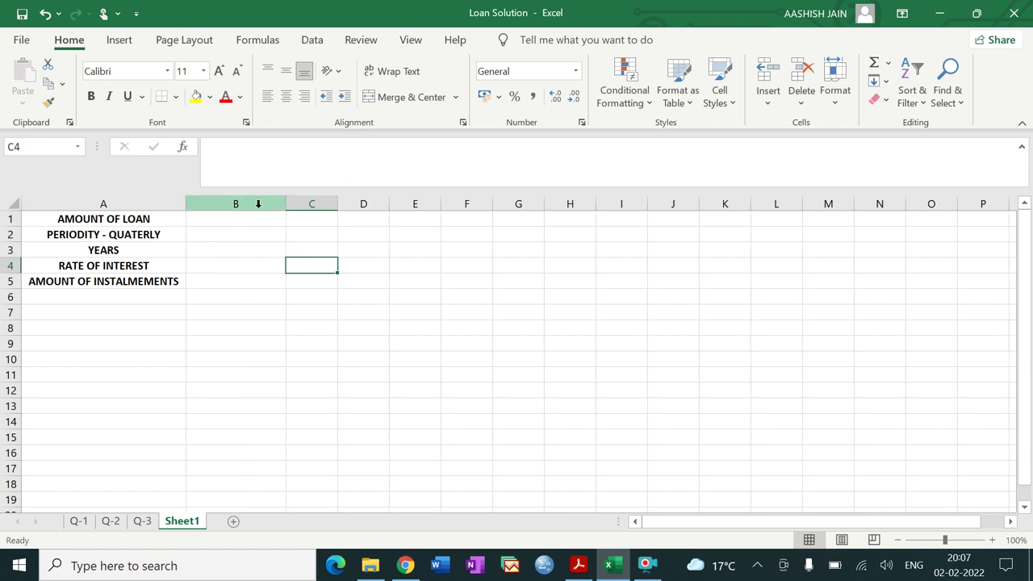
Enter the loan inputs in B1:B4: amount 1000000, periodicity 4, years 5 and interest rate 15%
{"action": "left_click", "coordinate": [239, 216]}
{"action": "type", "text": "1"}
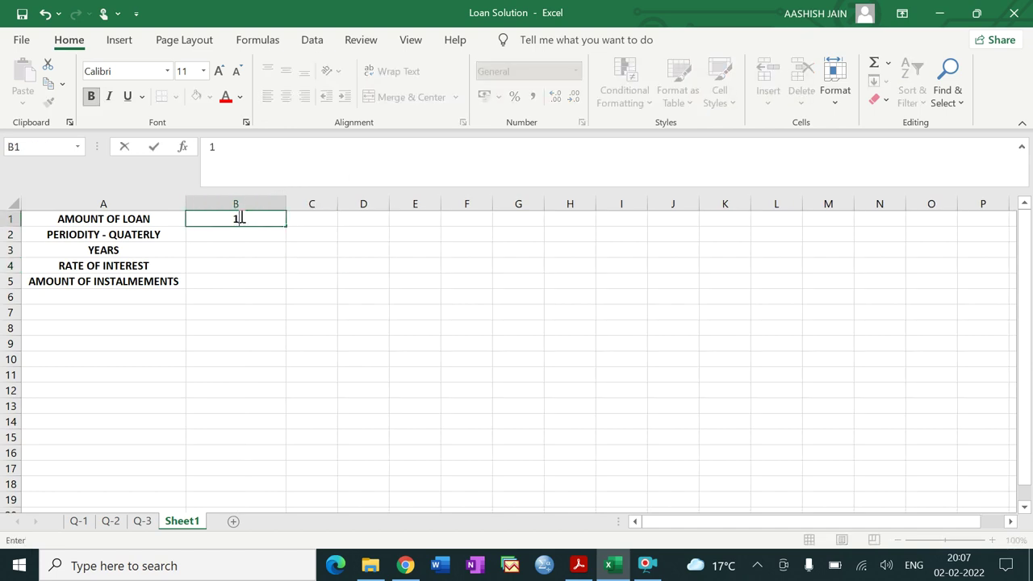
{"action": "type", "text": "000000000"}
{"action": "key", "text": "Return"}
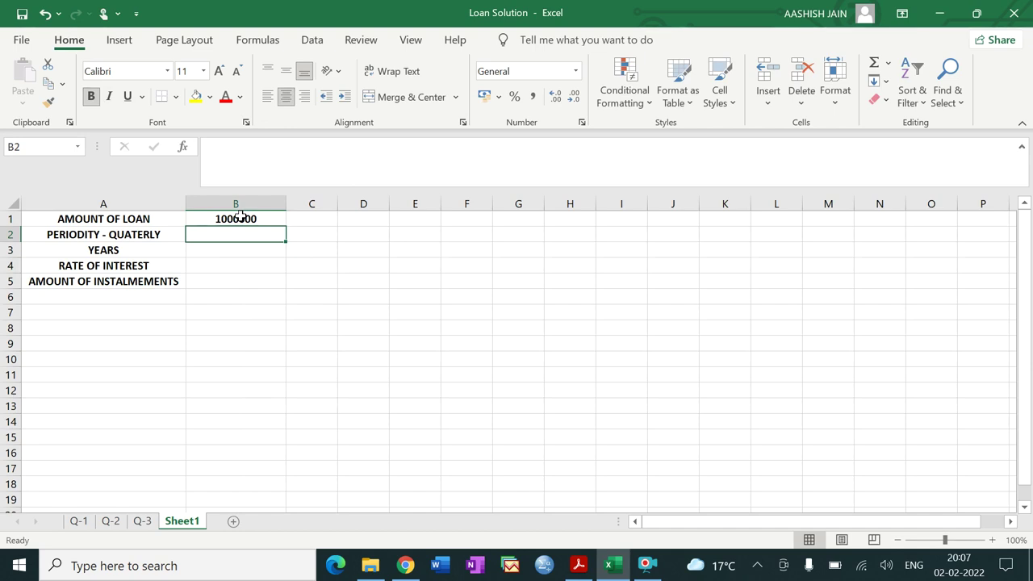
{"action": "type", "text": "4"}
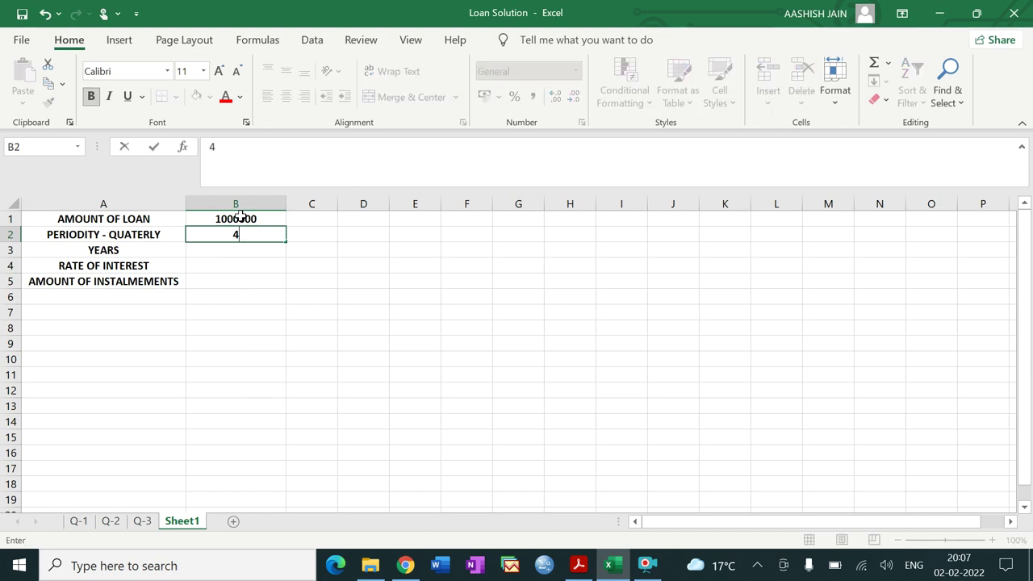
{"action": "key", "text": "Return"}
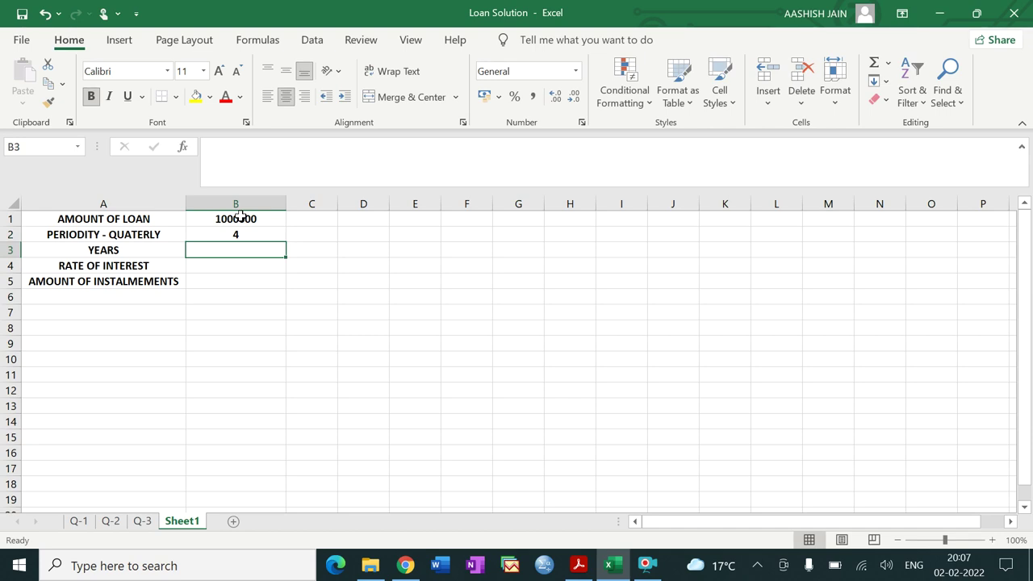
{"action": "type", "text": "5"}
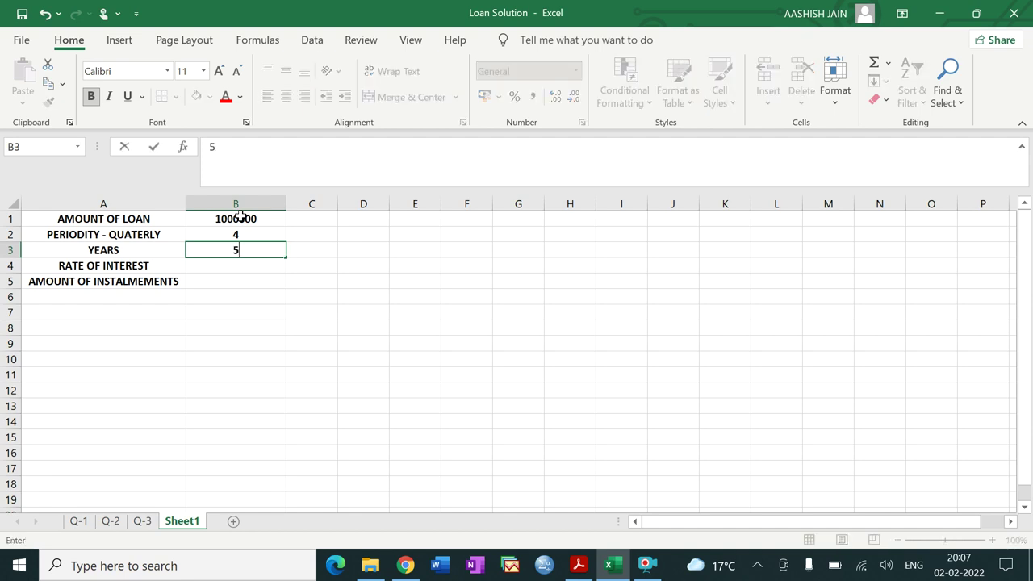
{"action": "key", "text": "Return"}
{"action": "type", "text": "15%"}
{"action": "key", "text": "Return"}
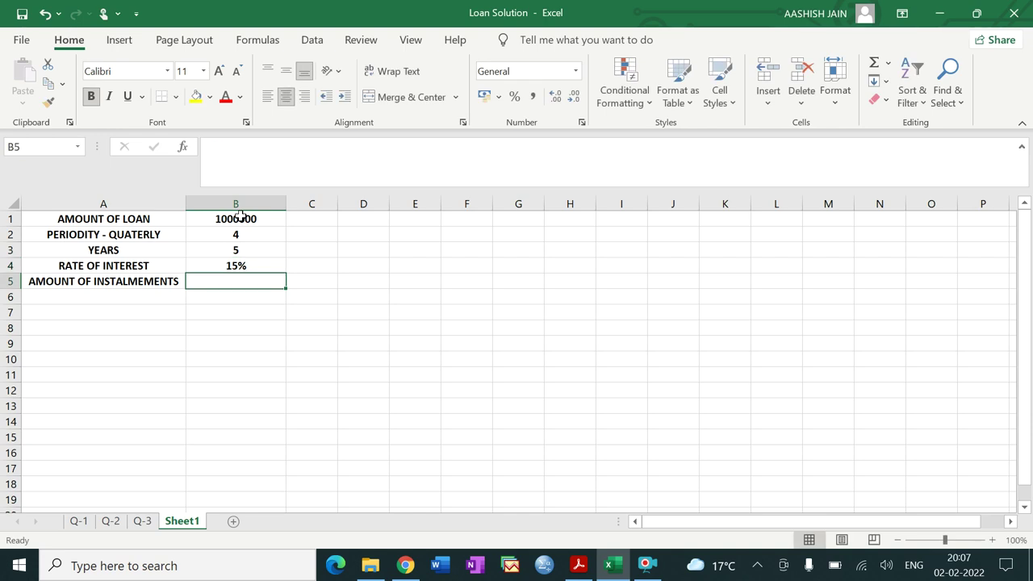
Calculate the quarterly installment in B5 with the formula =PMT(B4/B2,B2*B3,-B1)
{"action": "left_click_drag", "start_coordinate": [240, 216], "coordinate": [243, 263]}
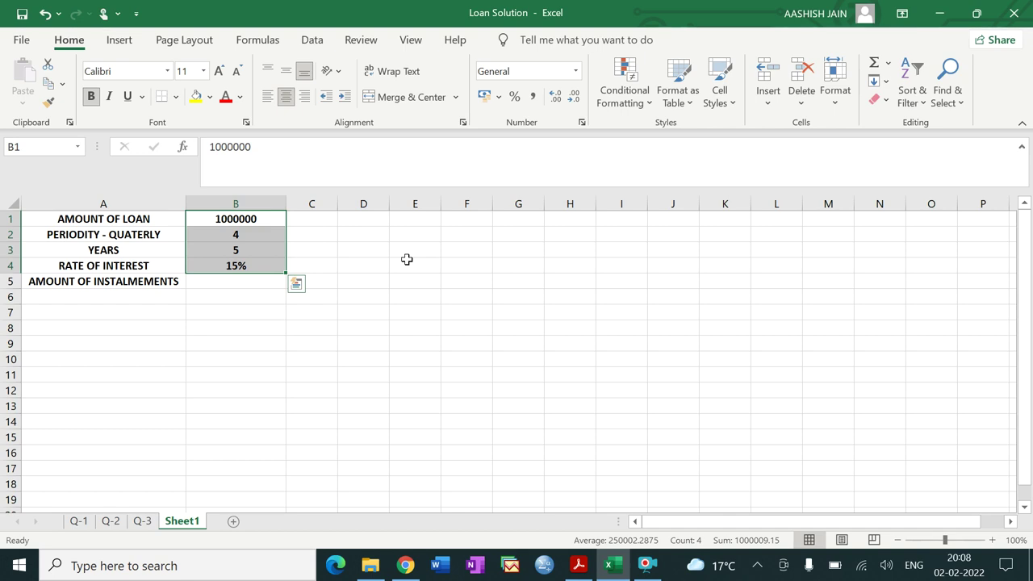
{"action": "left_click", "coordinate": [237, 278]}
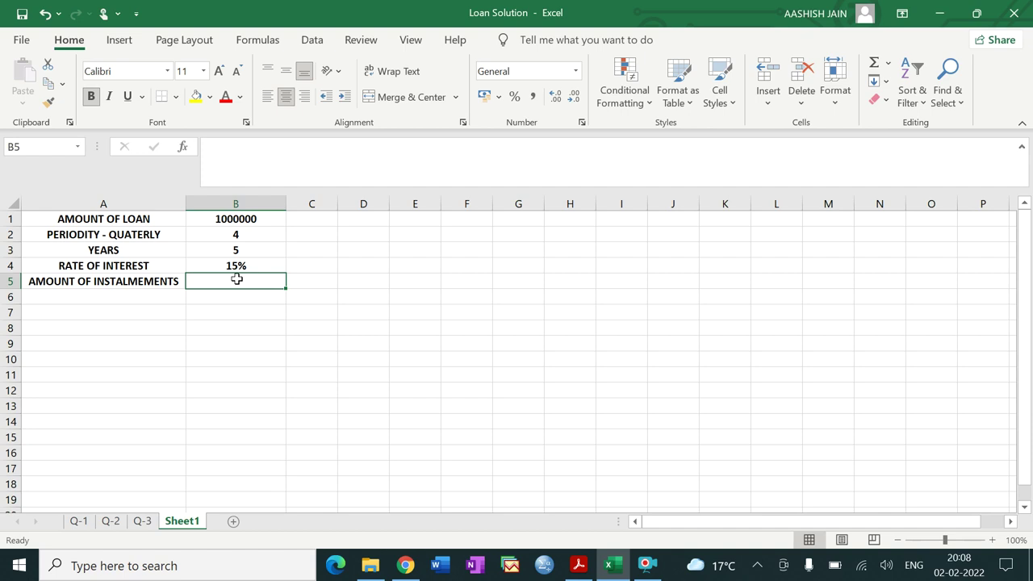
{"action": "type", "text": "=PMT"}
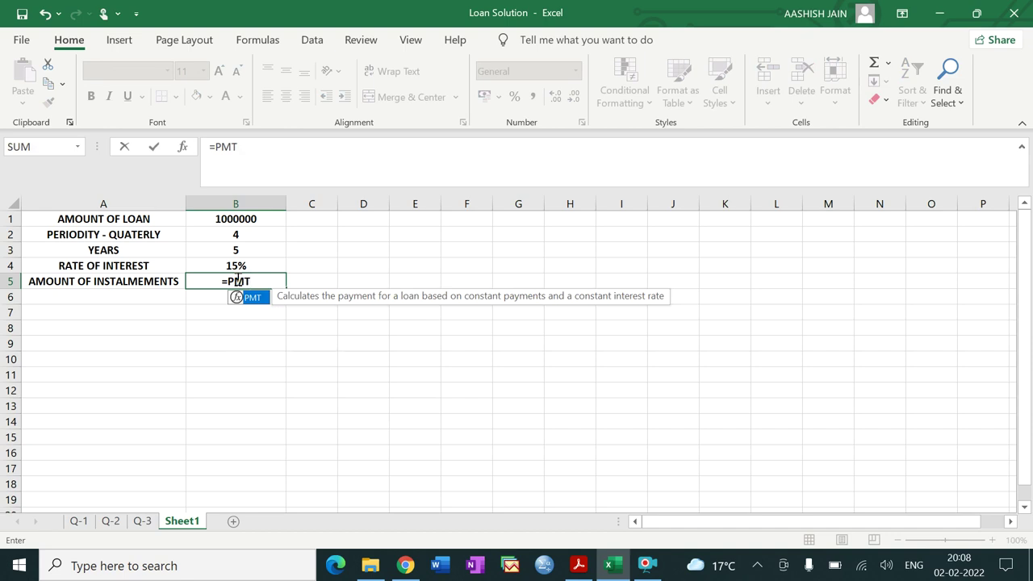
{"action": "type", "text": "("}
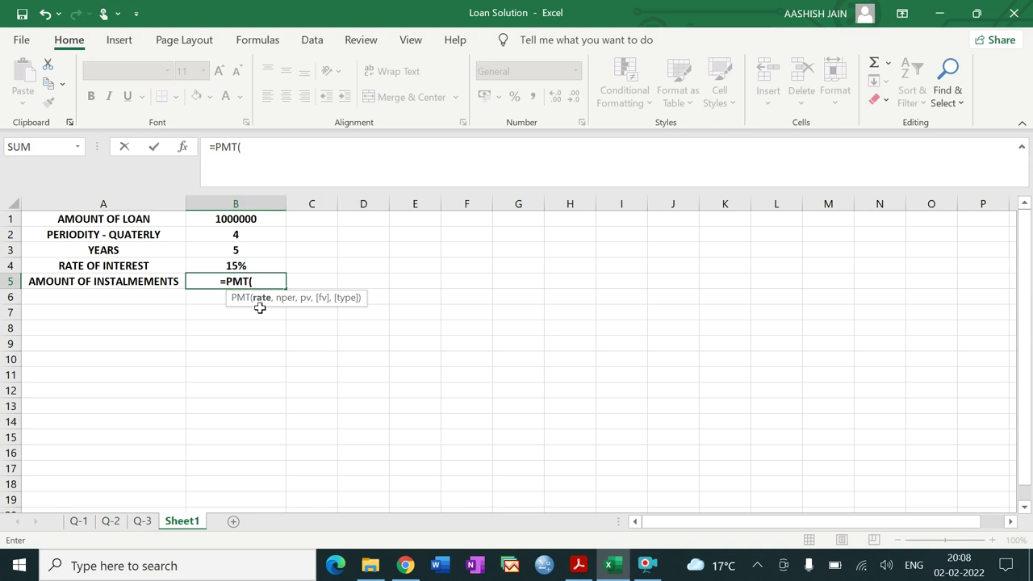
{"action": "left_click", "coordinate": [237, 265]}
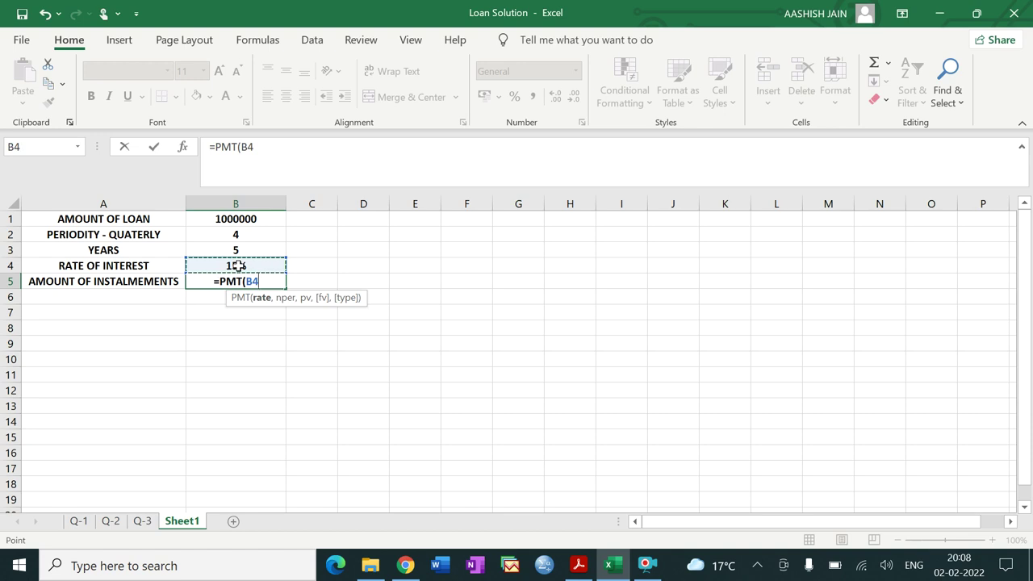
{"action": "type", "text": "/"}
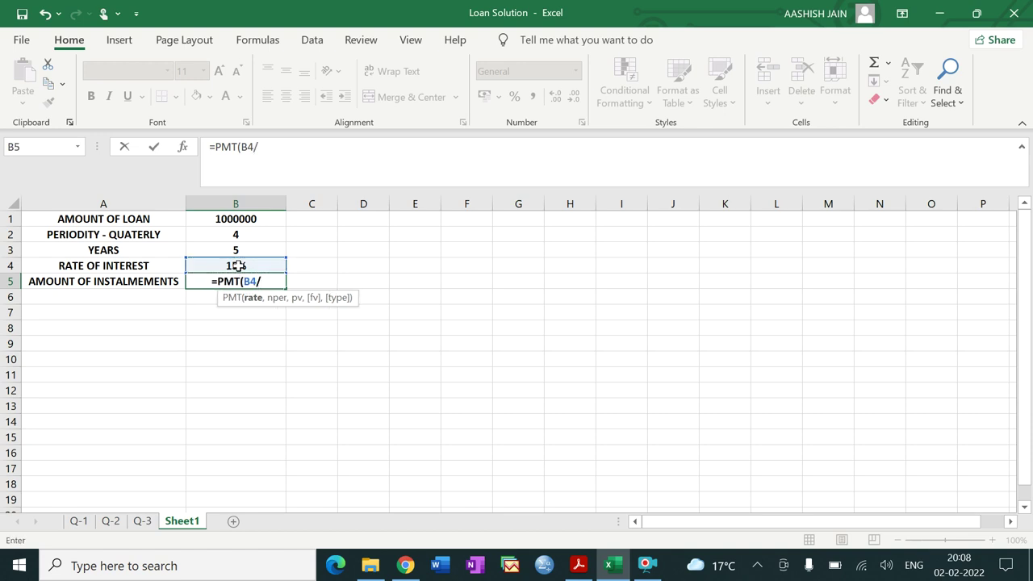
{"action": "left_click", "coordinate": [237, 236]}
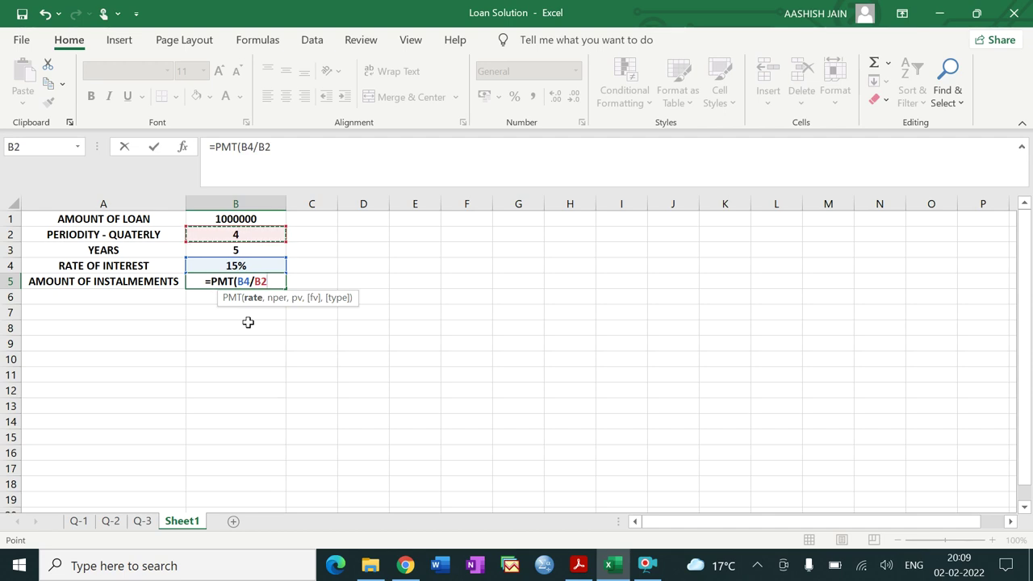
{"action": "type", "text": ","}
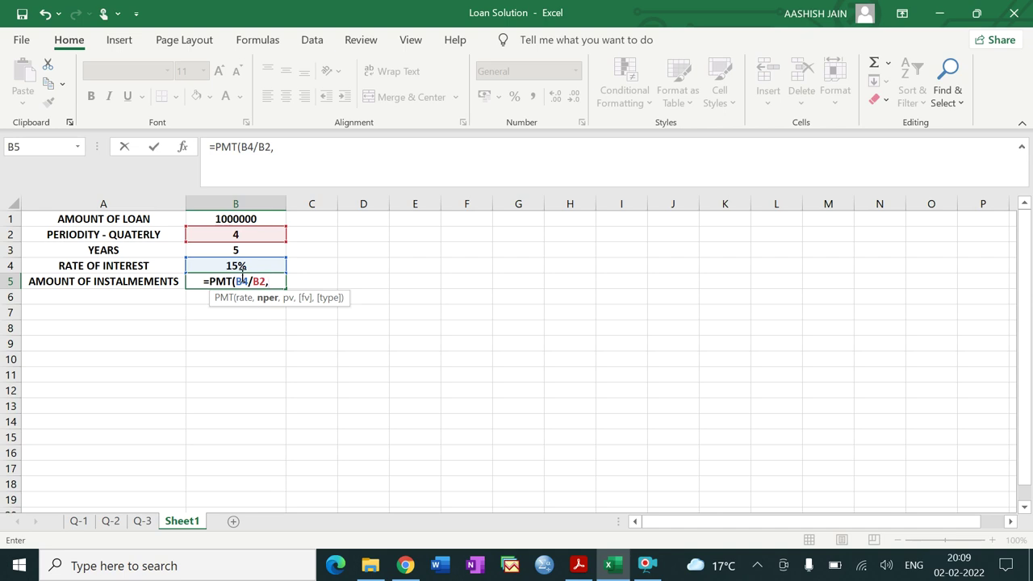
{"action": "left_click", "coordinate": [234, 236]}
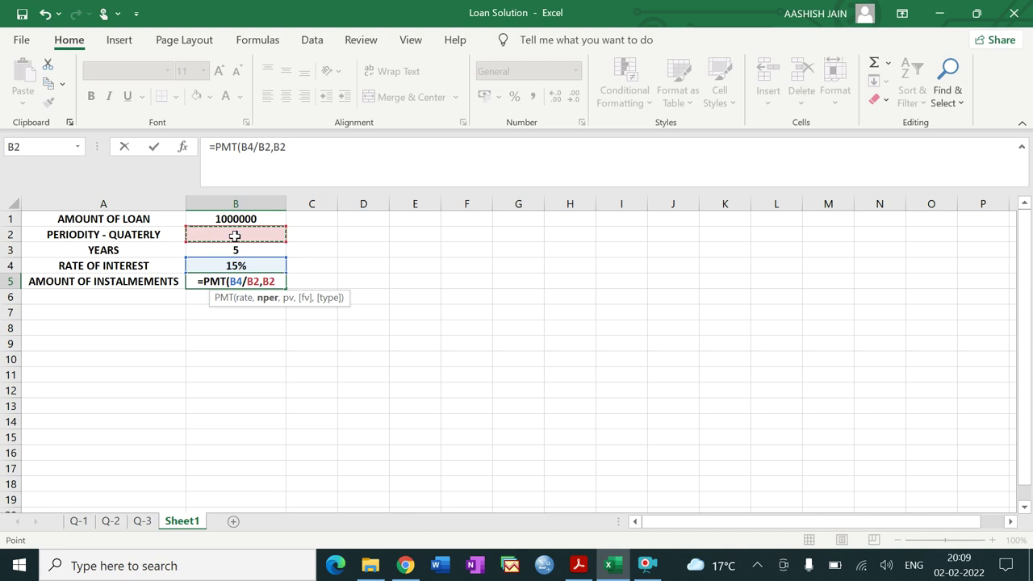
{"action": "type", "text": "*"}
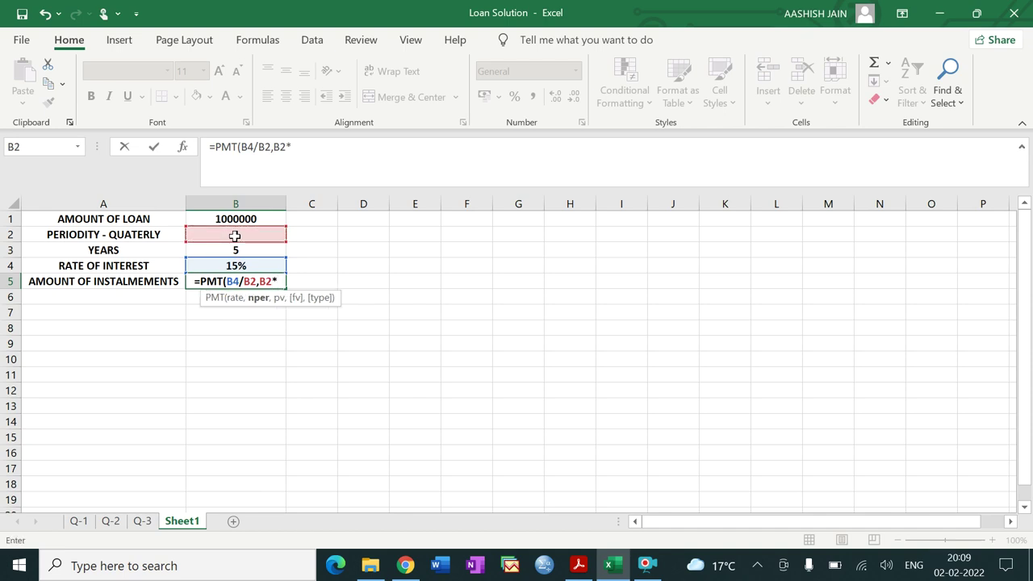
{"action": "left_click", "coordinate": [235, 251]}
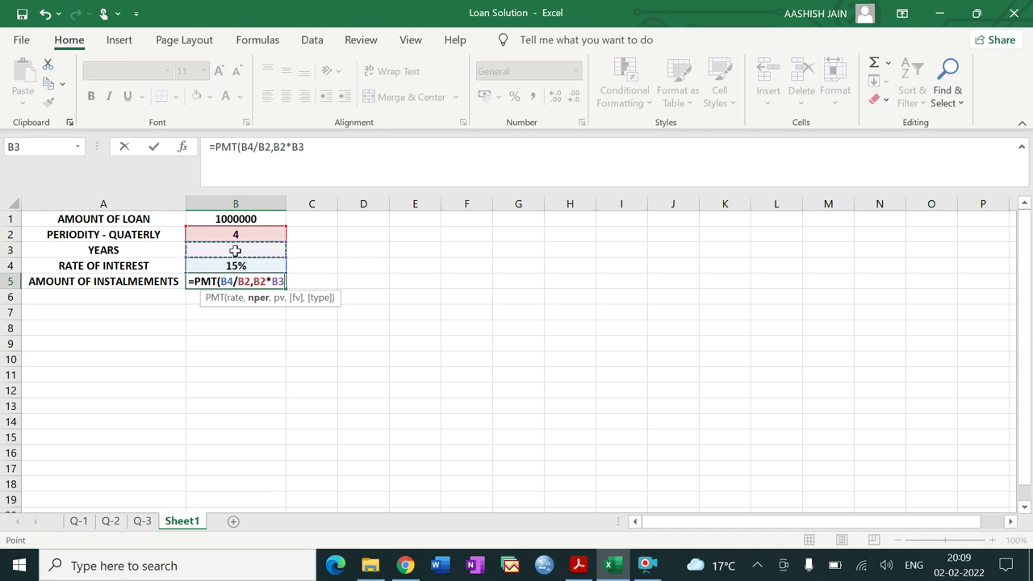
{"action": "type", "text": ","}
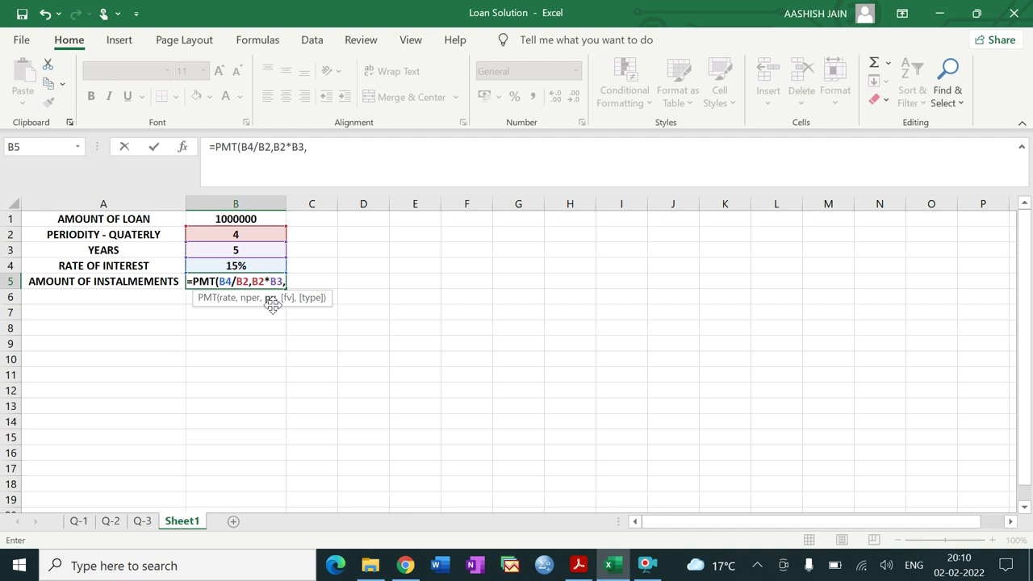
{"action": "type", "text": "-"}
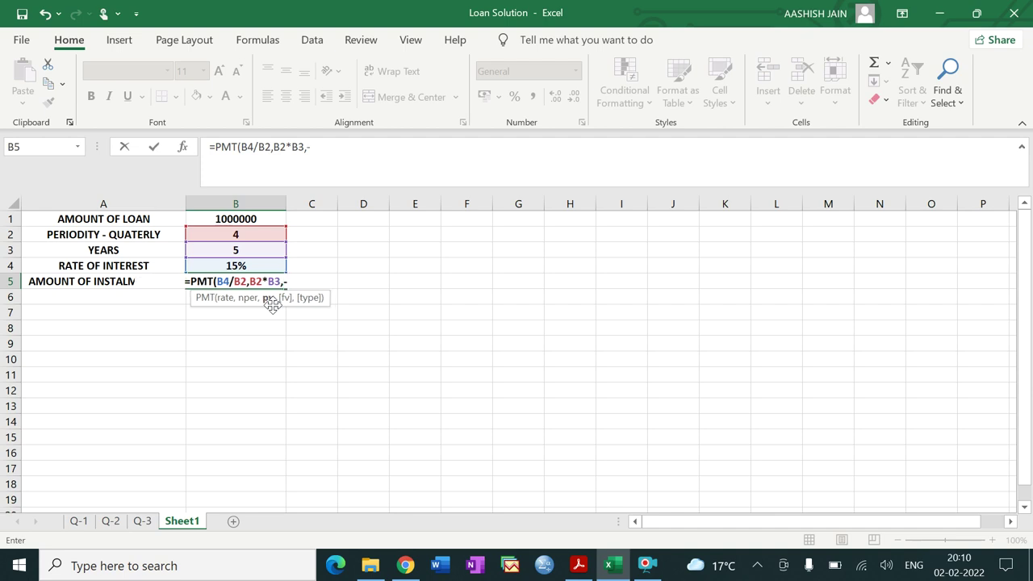
{"action": "left_click", "coordinate": [249, 223]}
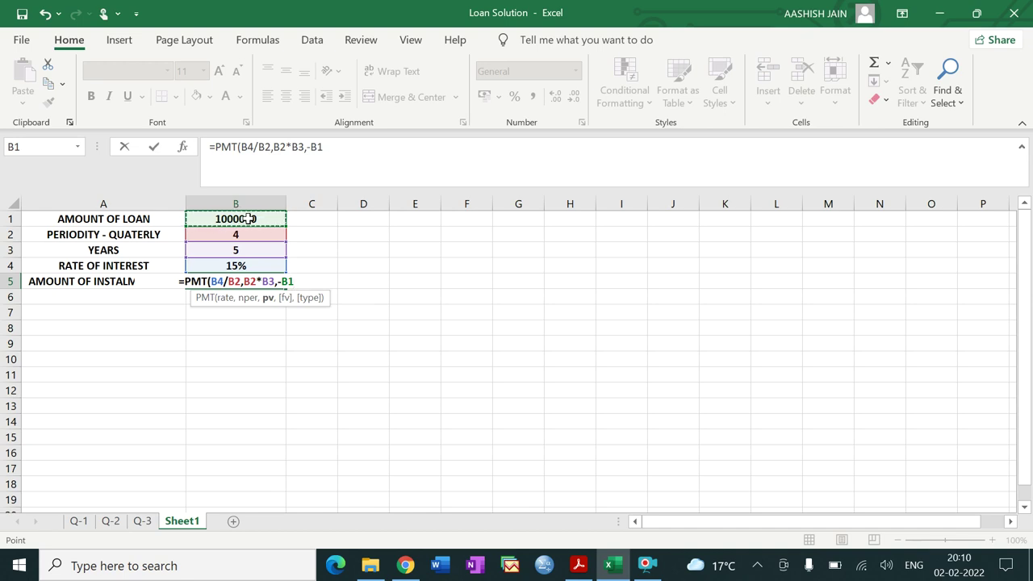
{"action": "type", "text": ")"}
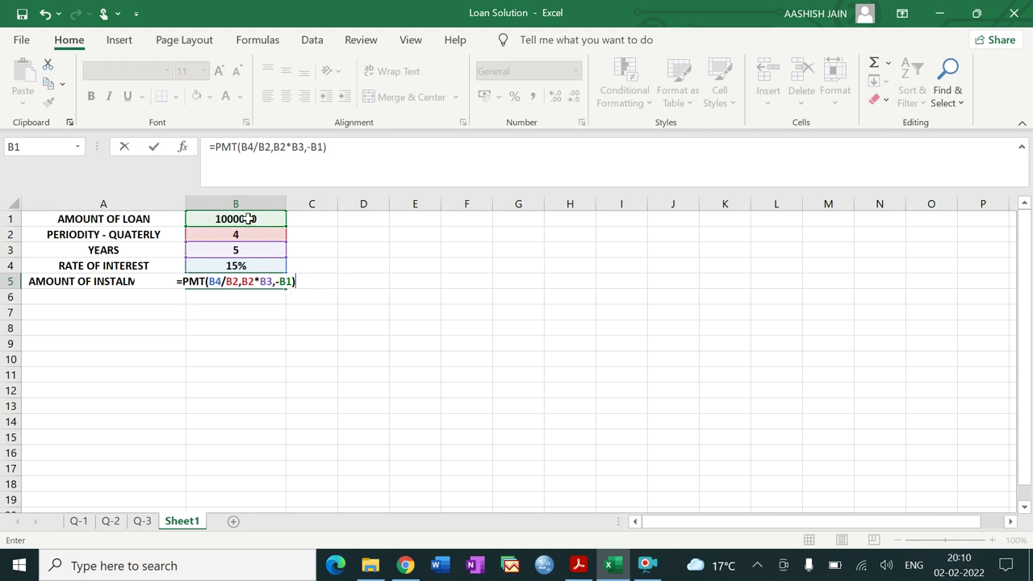
{"action": "key", "text": "Return"}
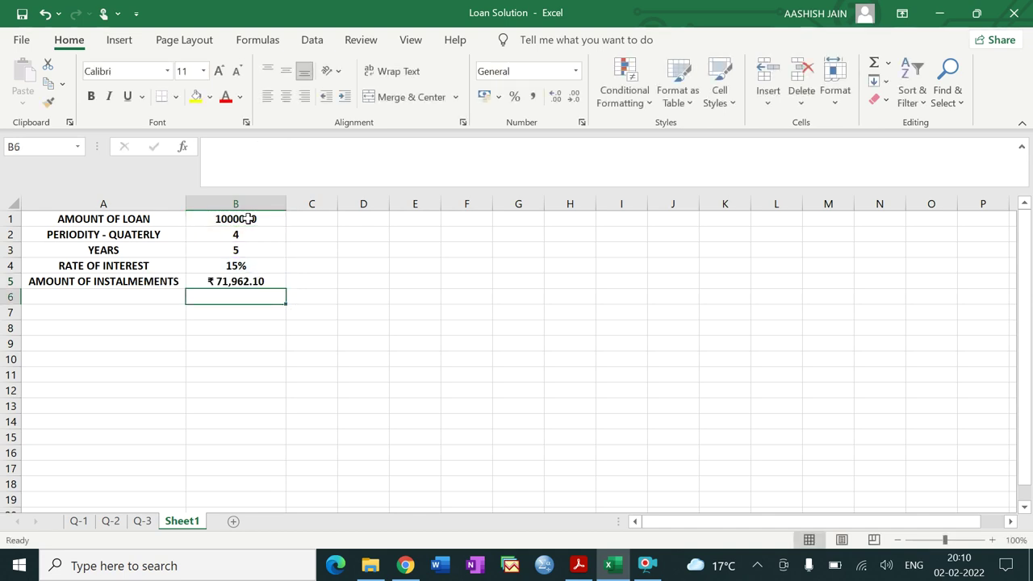
{"action": "left_click", "coordinate": [248, 282]}
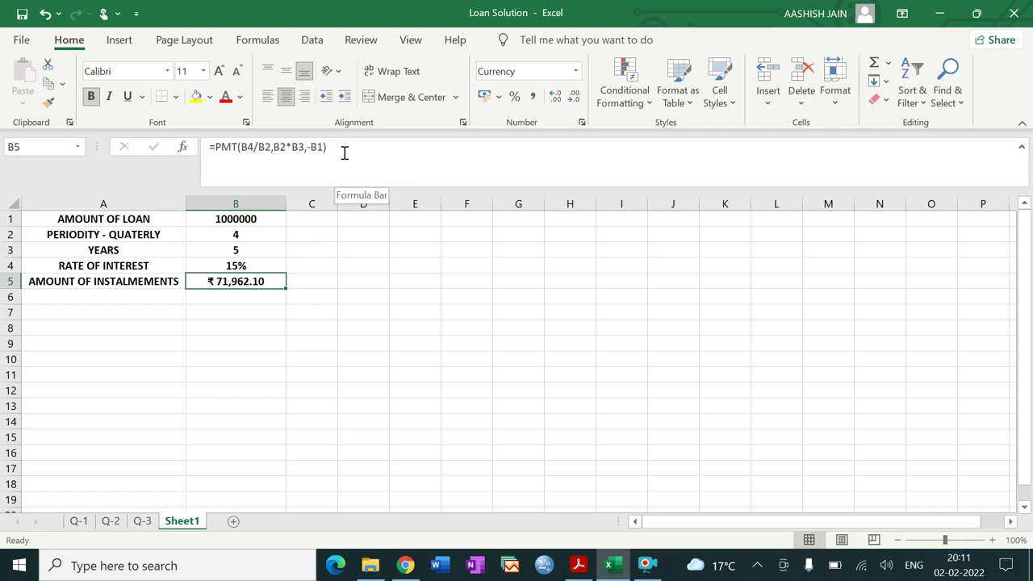
Enter the sample values 100000 in cell H4 and 200000 in cell I4
{"action": "left_click", "coordinate": [548, 262]}
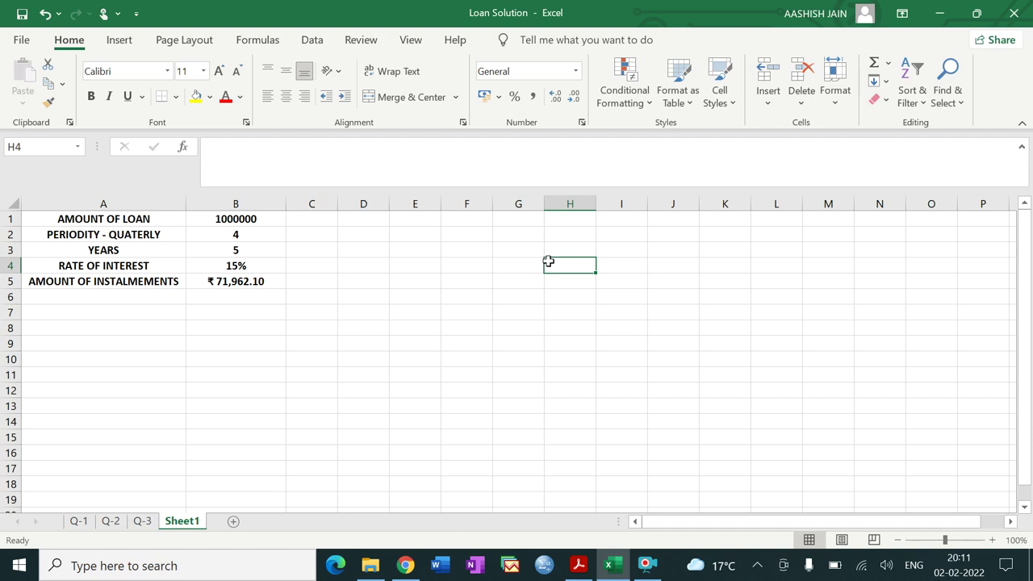
{"action": "type", "text": "100000"}
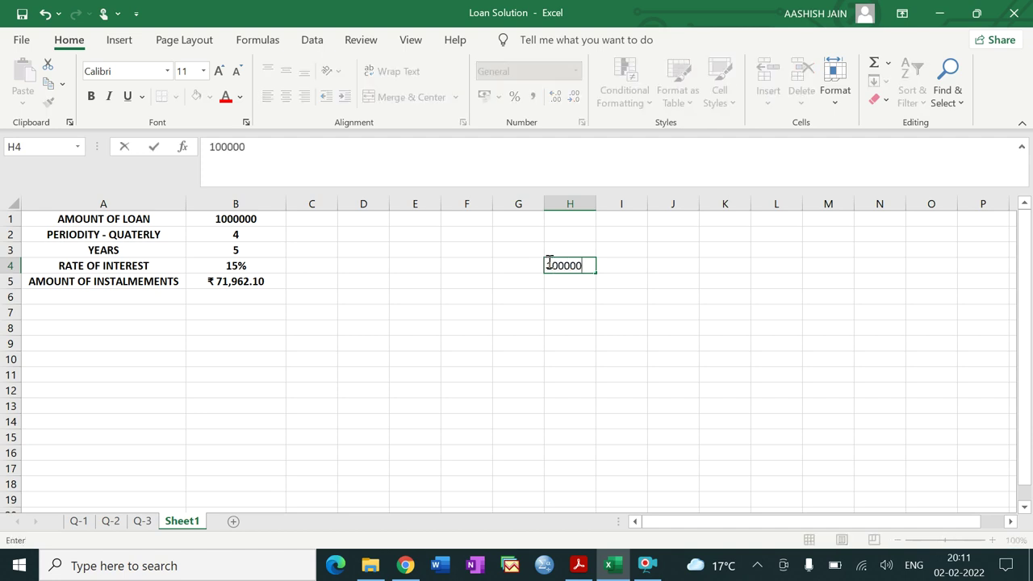
{"action": "key", "text": "Tab"}
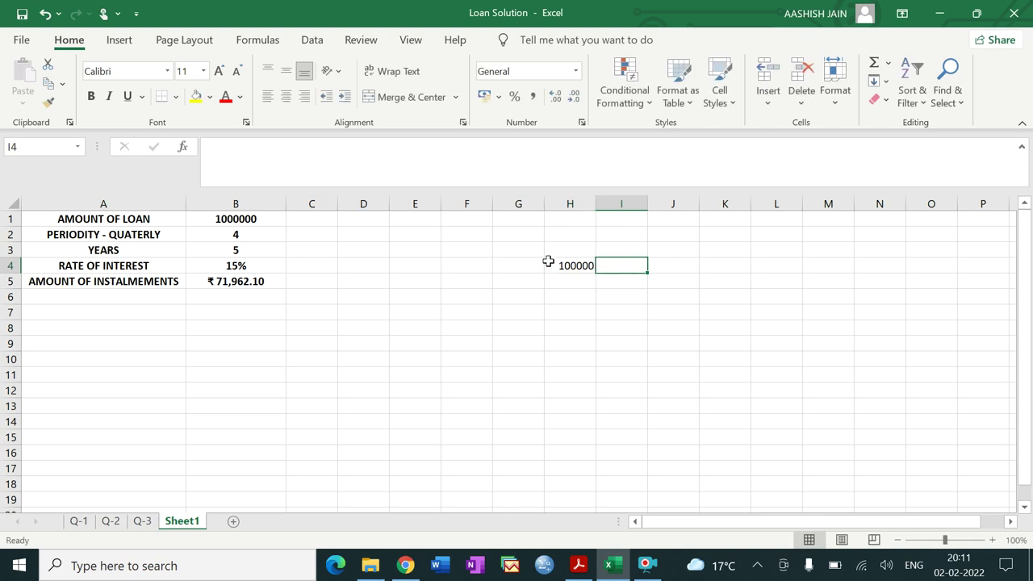
{"action": "type", "text": "200000"}
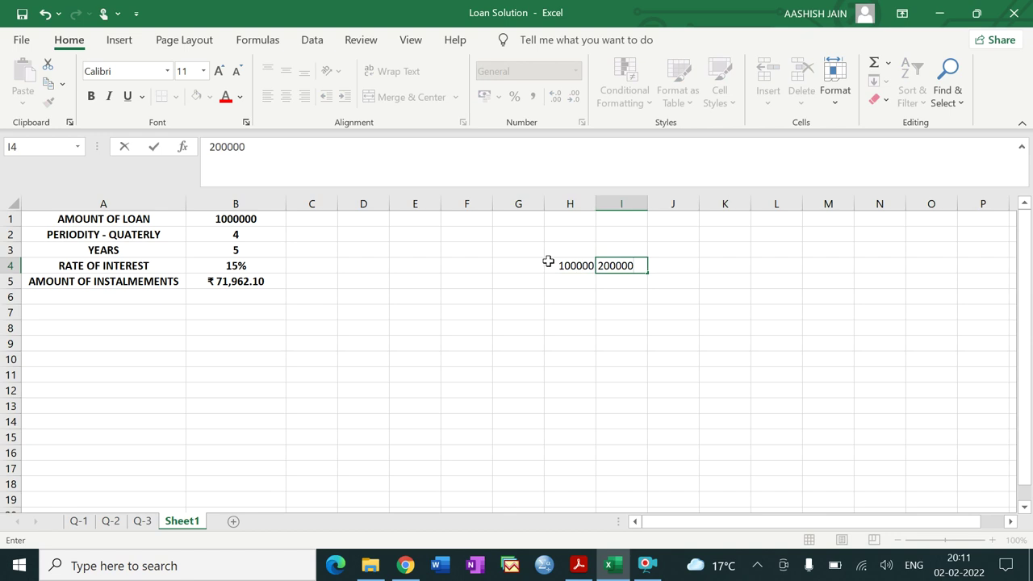
{"action": "key", "text": "Return"}
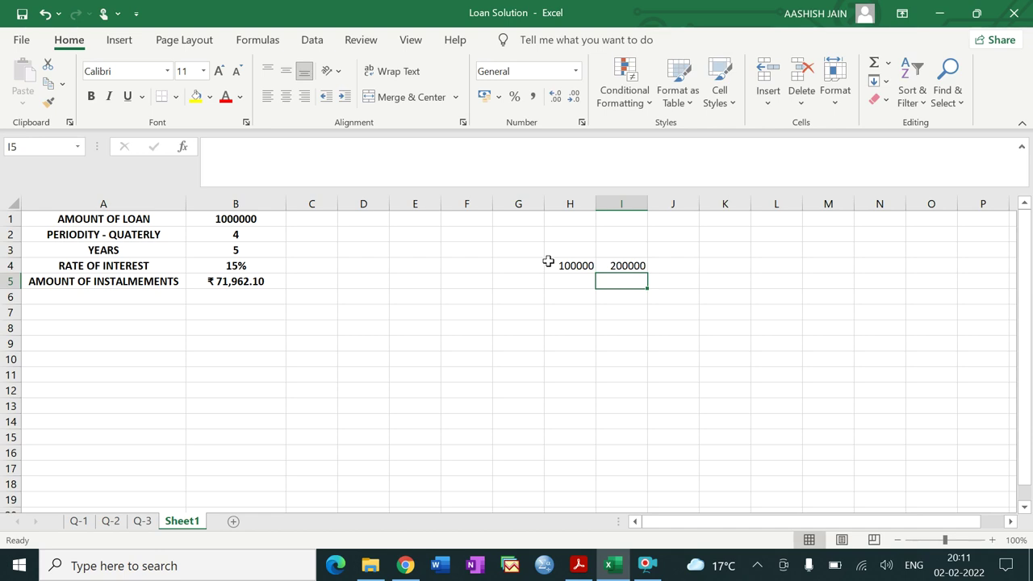
Inspect the contents of cells H4 and I4 in turn to compare their stored entries
{"action": "left_click", "coordinate": [574, 268]}
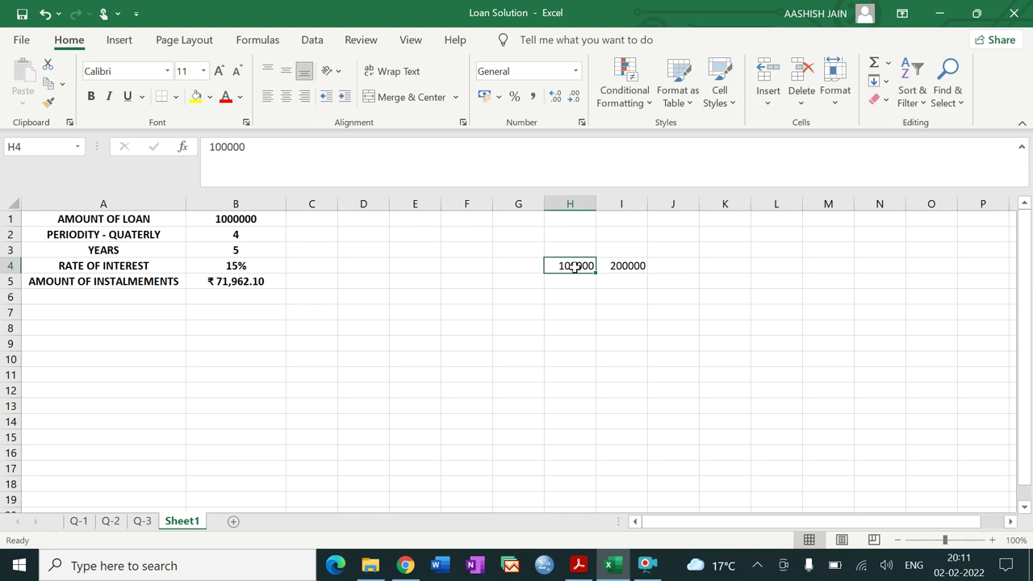
{"action": "key", "text": "Right"}
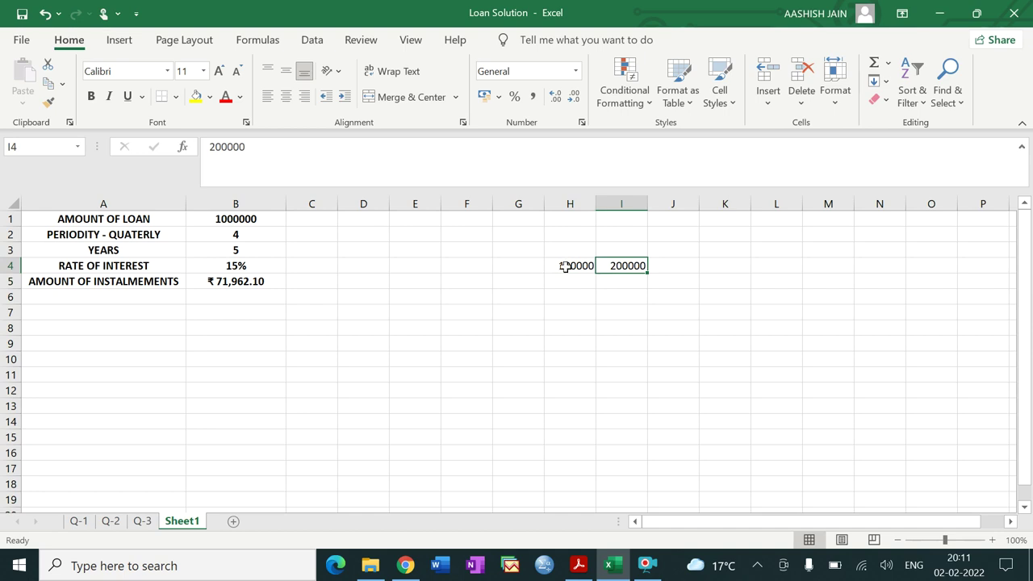
{"action": "left_click", "coordinate": [566, 267]}
{"action": "key", "text": "Right"}
{"action": "left_click", "coordinate": [566, 267]}
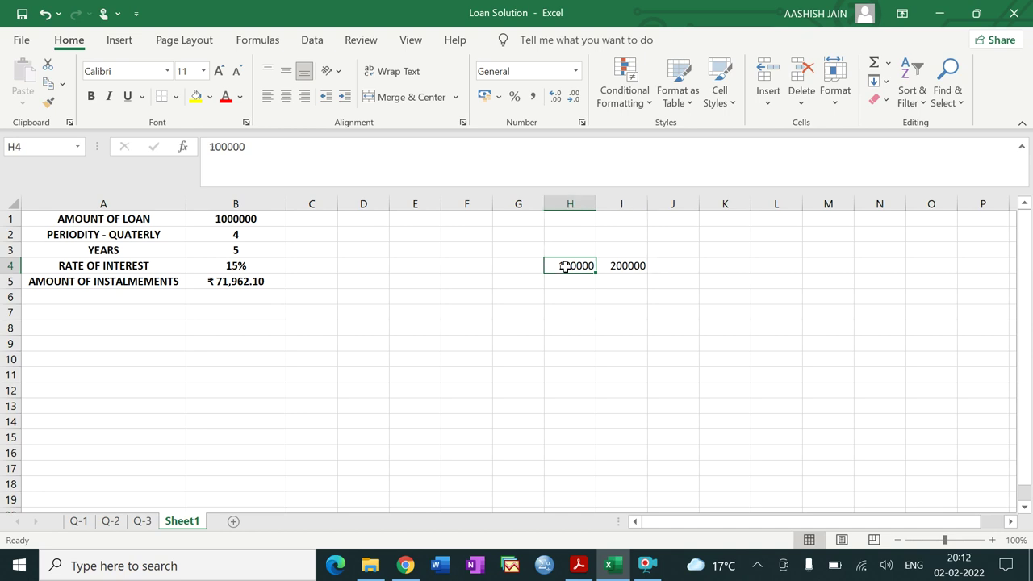
{"action": "key", "text": "Right"}
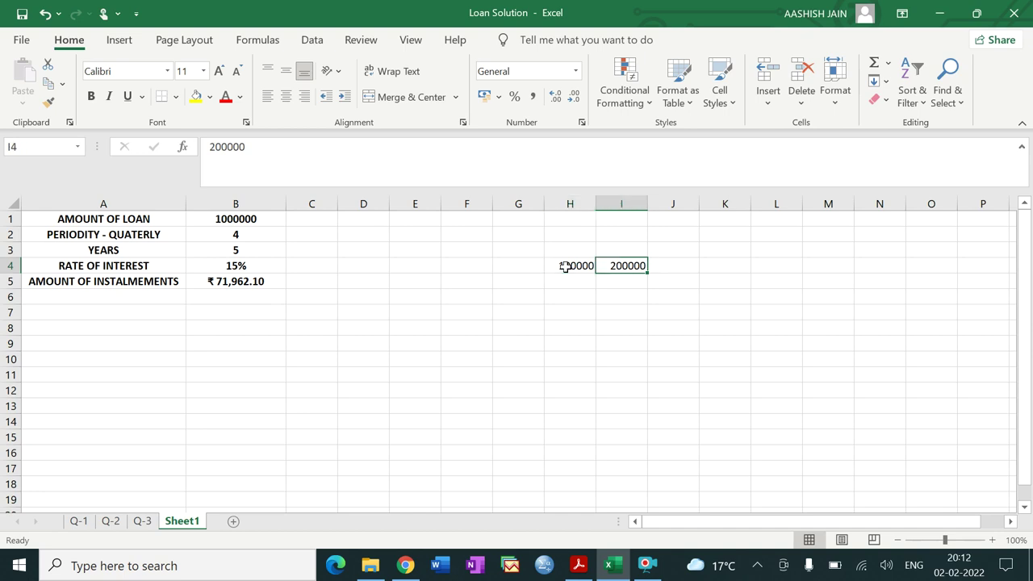
{"action": "left_click", "coordinate": [566, 267]}
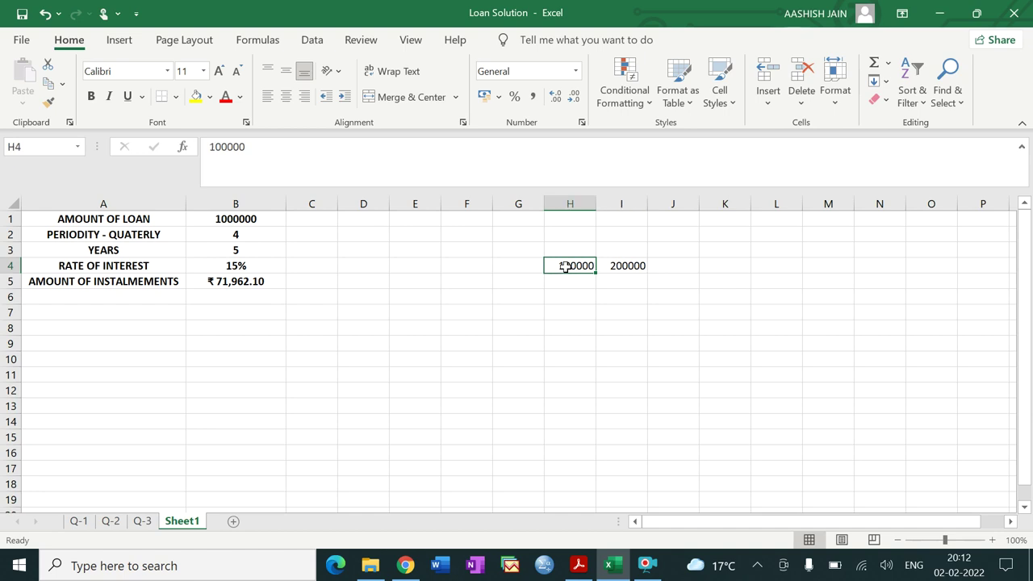
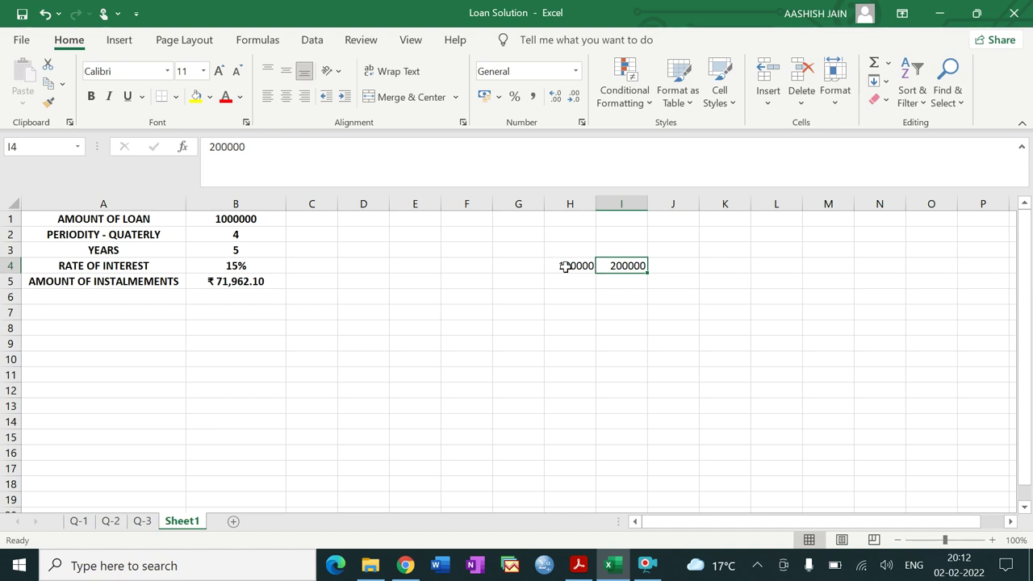
{"action": "left_click", "coordinate": [565, 267]}
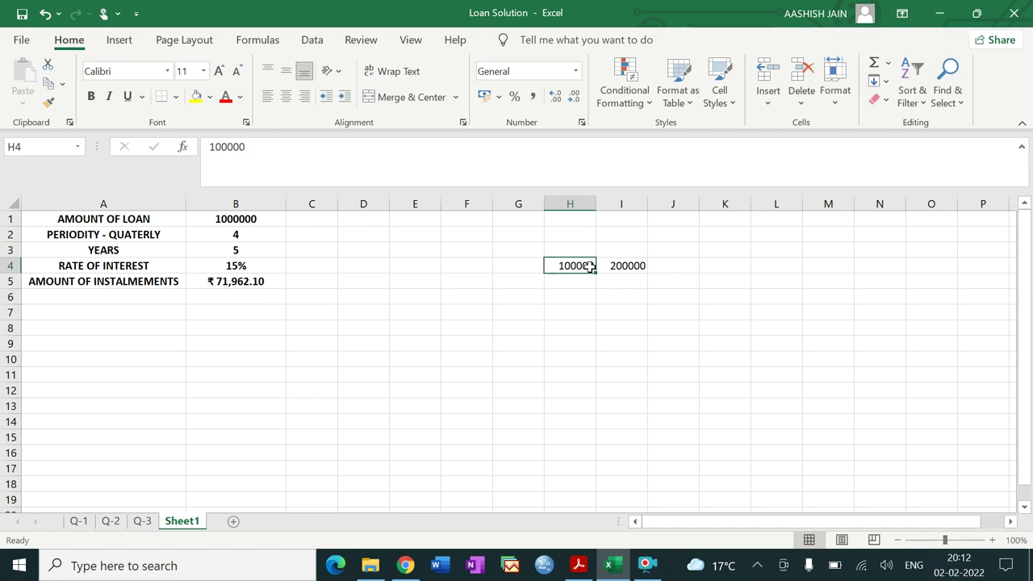
{"action": "left_click", "coordinate": [634, 306]}
Clear the sample value from cell H4, keeping the one in I4
{"action": "left_click", "coordinate": [578, 268]}
{"action": "key", "text": "BackSpace"}
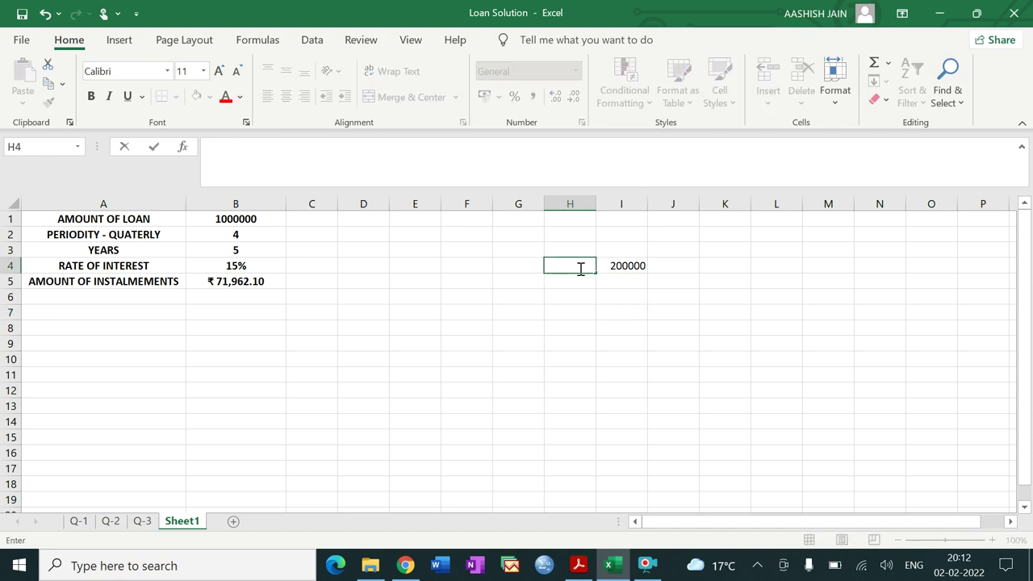
{"action": "left_click", "coordinate": [693, 324]}
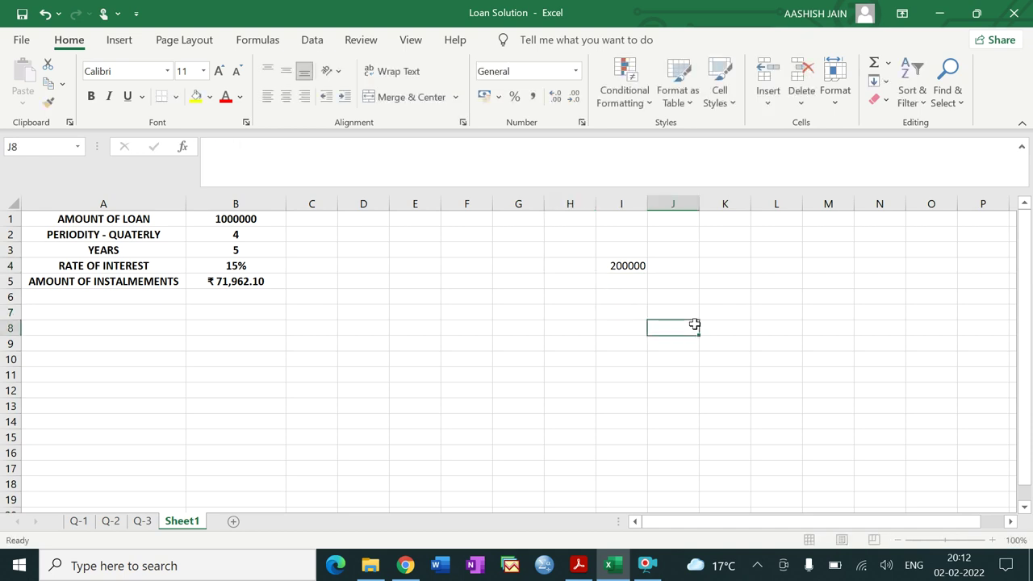
{"action": "left_click", "coordinate": [635, 280]}
{"action": "left_click", "coordinate": [632, 263]}
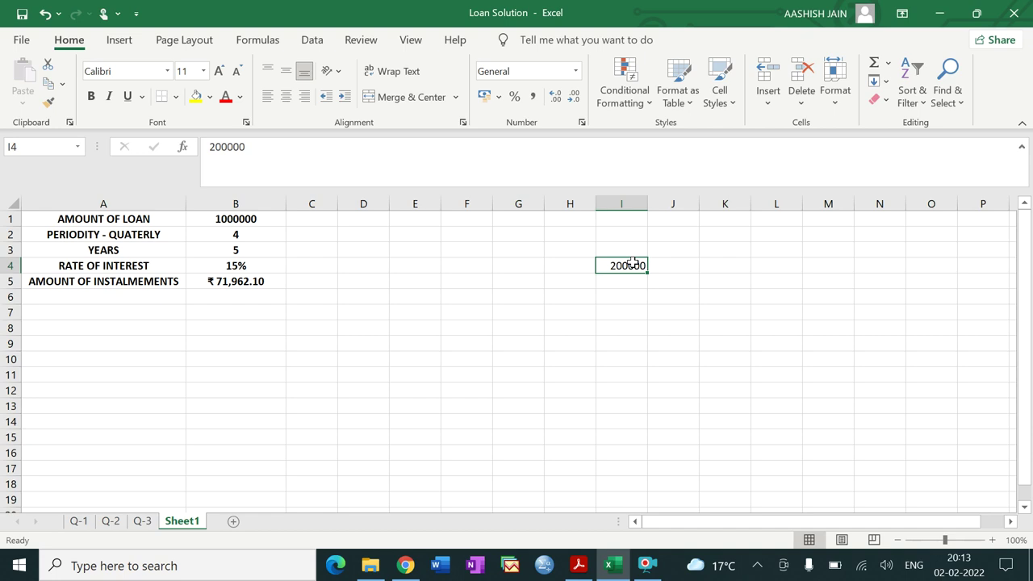
Enter the formula =I4-100000 in cell H4, subtracting a constant from the referenced cell
{"action": "left_click", "coordinate": [576, 265]}
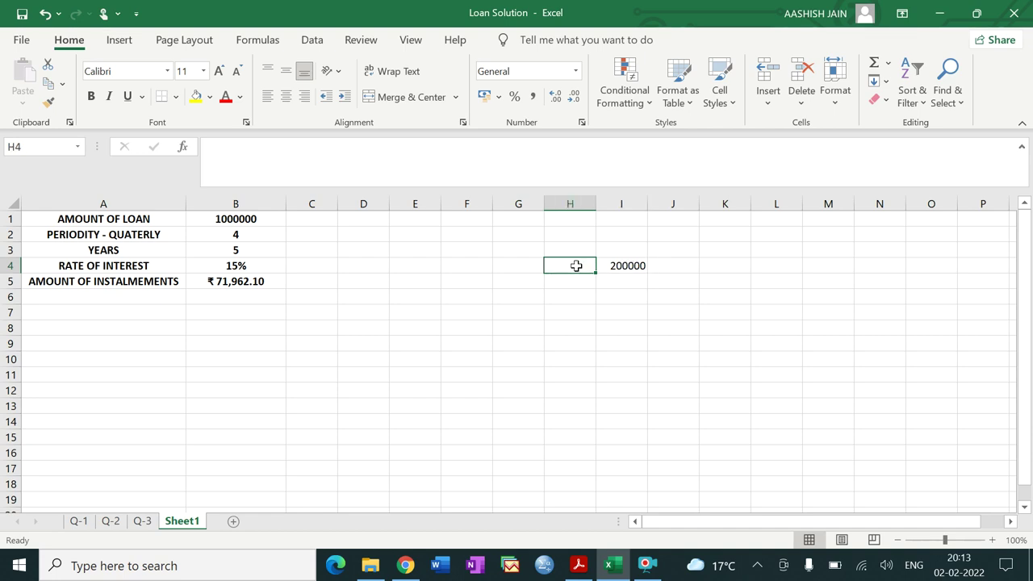
{"action": "type", "text": "="}
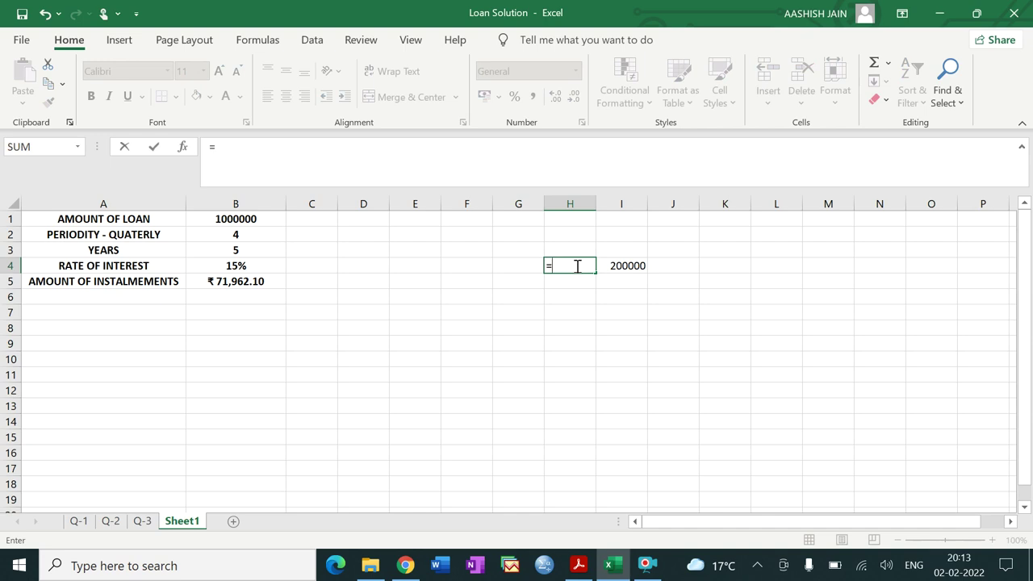
{"action": "left_click", "coordinate": [621, 265]}
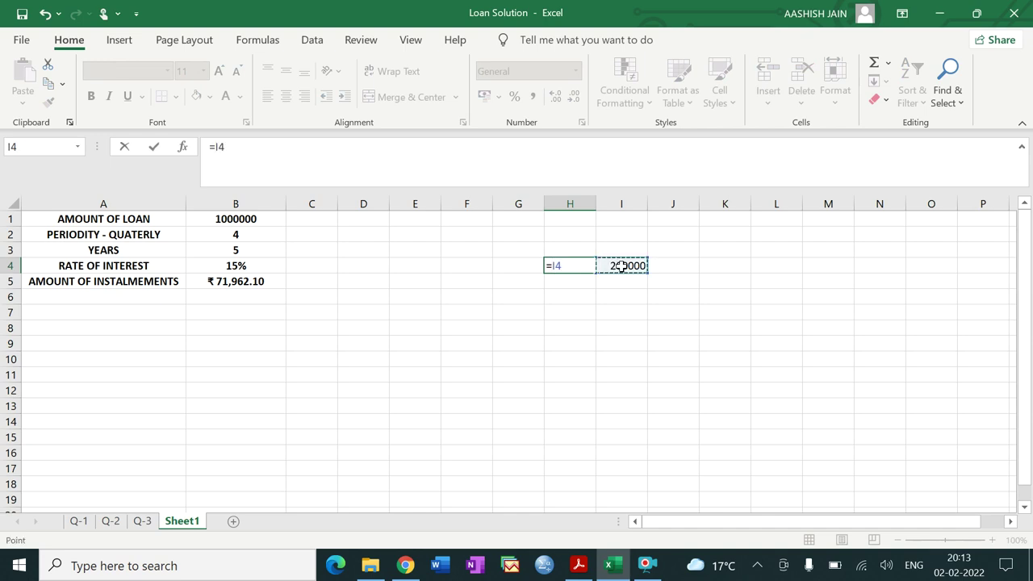
{"action": "type", "text": "-100000"}
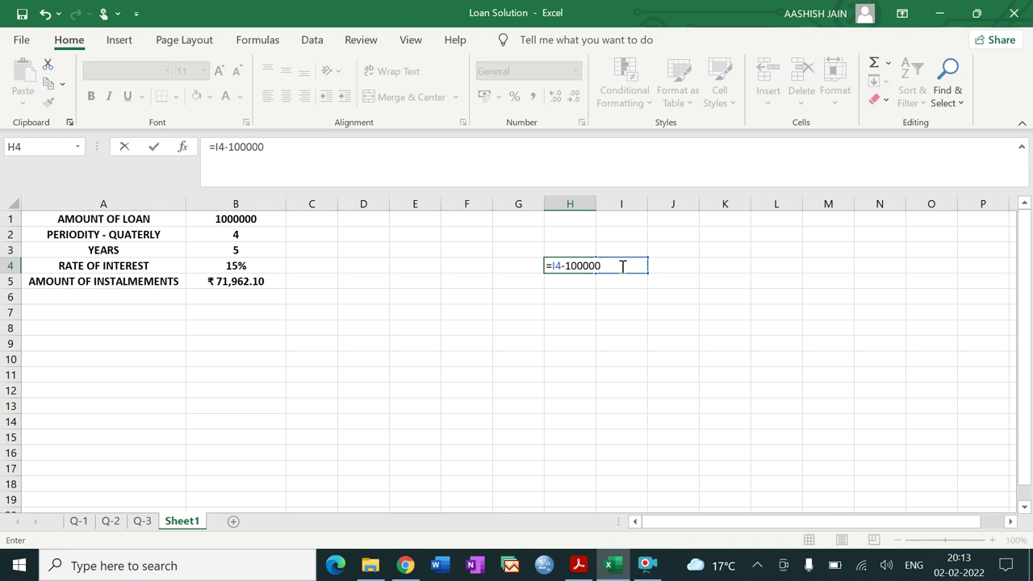
{"action": "key", "text": "Return"}
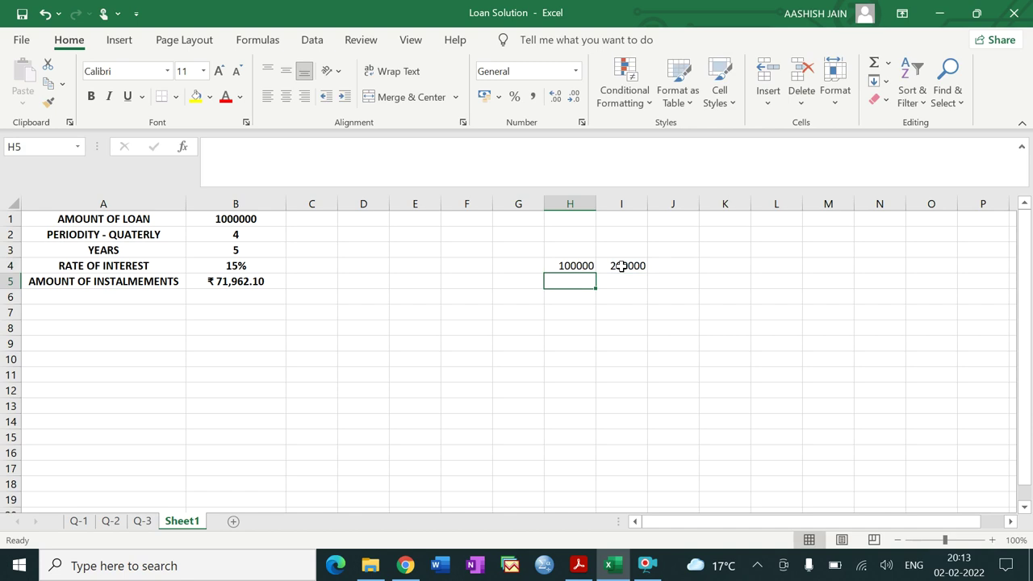
Inspect cells H4 and I4 in turn to compare the formula entry with the plain number
{"action": "left_click", "coordinate": [584, 266]}
{"action": "left_click", "coordinate": [625, 267]}
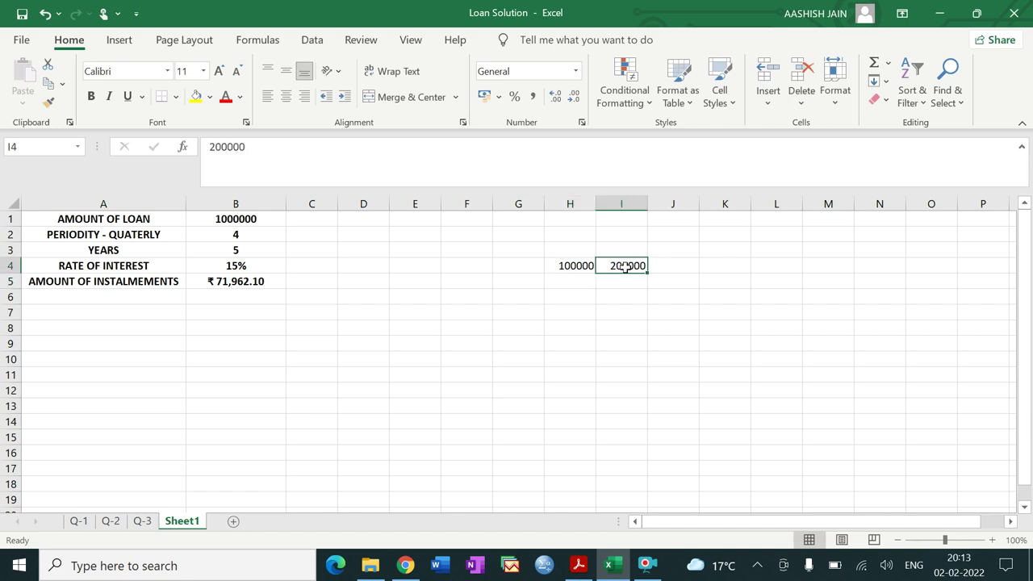
{"action": "left_click", "coordinate": [574, 267]}
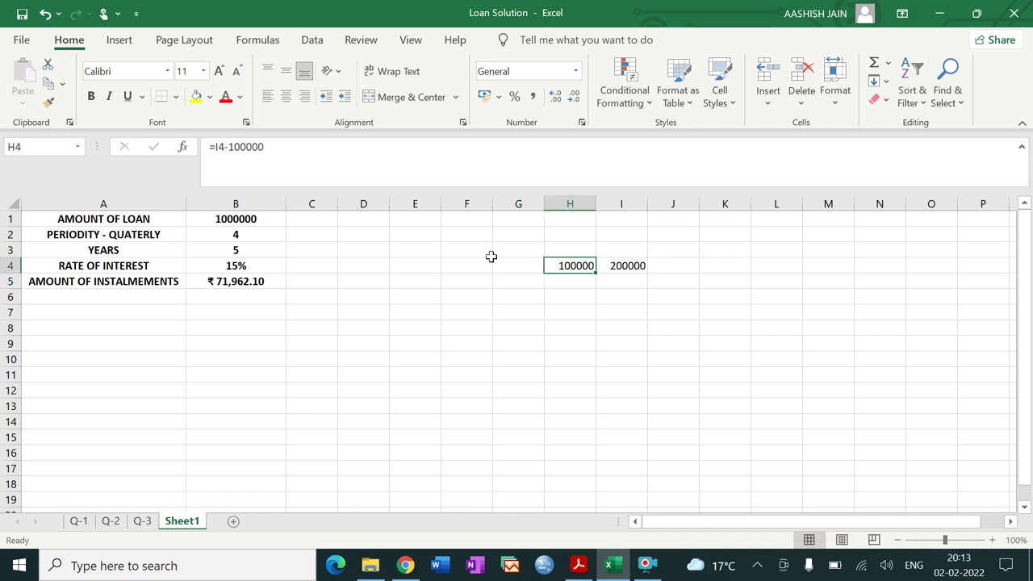
Try replacing the constant 100000 in H4's formula with references to various cells, including D12, B1, H10, I4 and I3
{"action": "left_click_drag", "start_coordinate": [227, 147], "coordinate": [277, 148]}
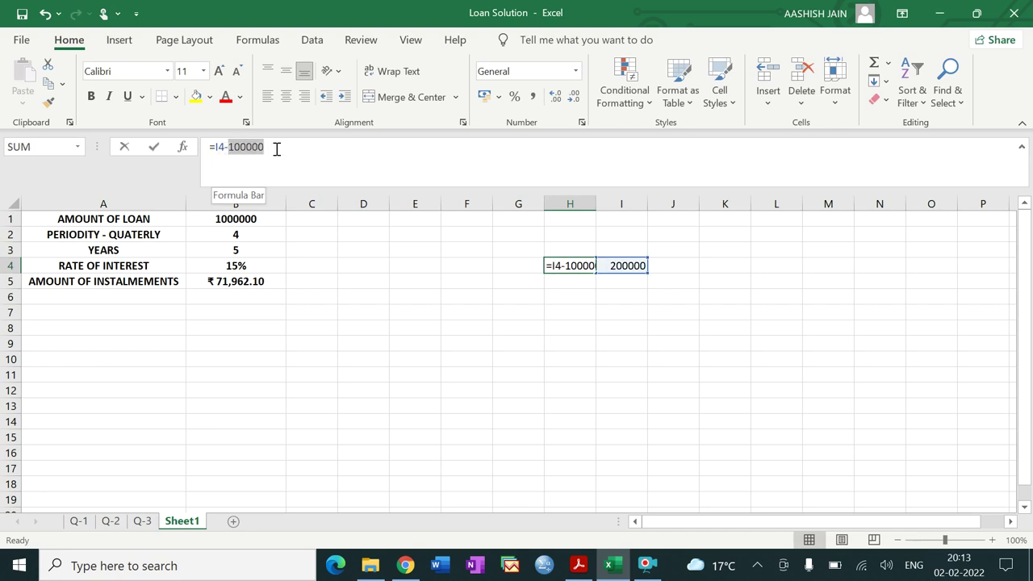
{"action": "left_click", "coordinate": [374, 388]}
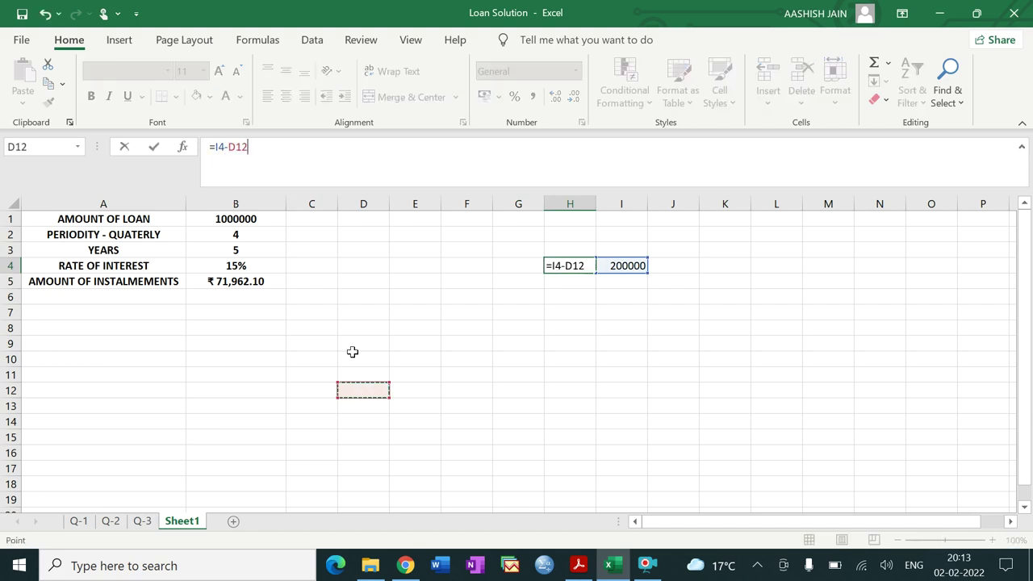
{"action": "left_click", "coordinate": [253, 218]}
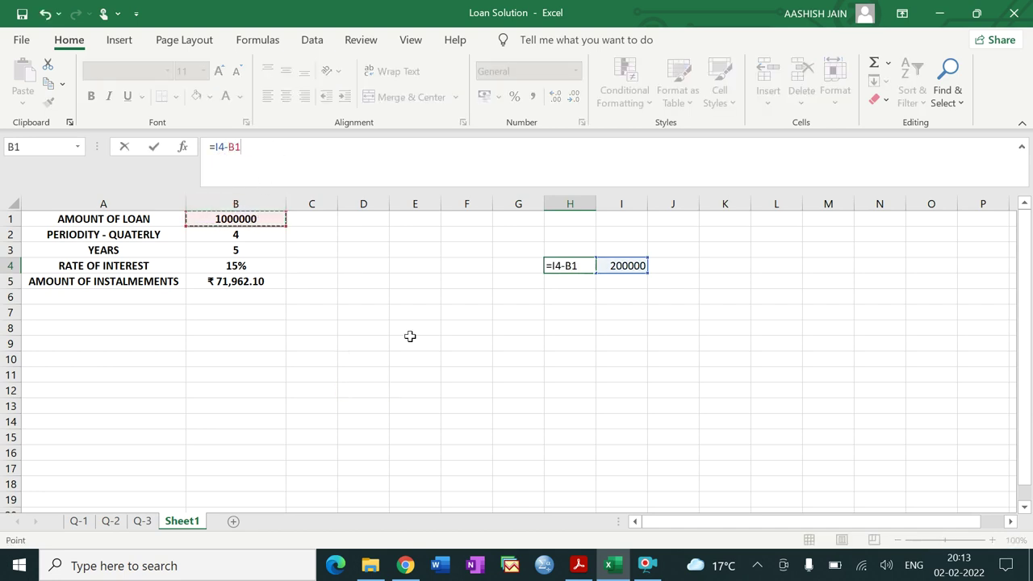
{"action": "left_click", "coordinate": [572, 361]}
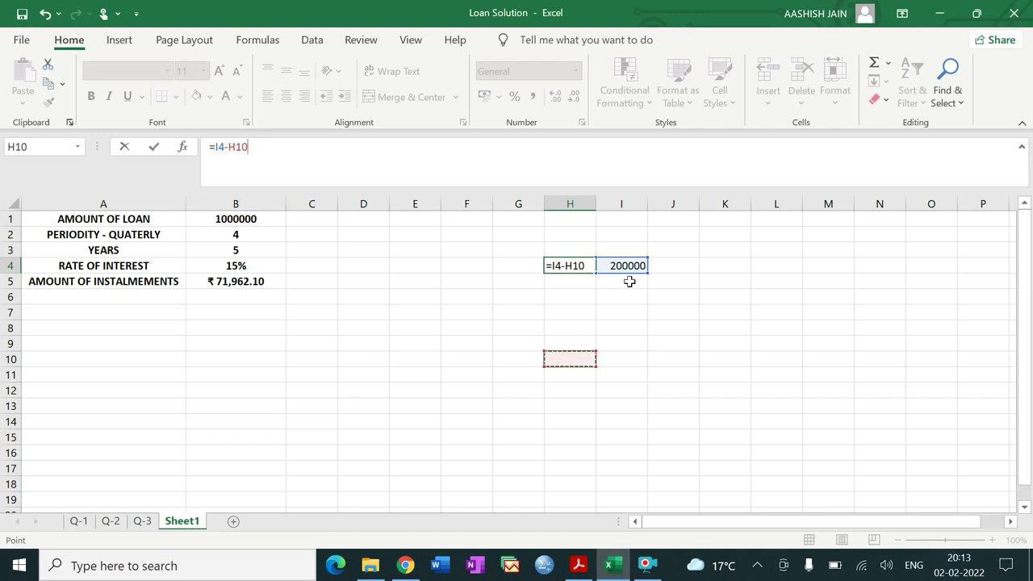
{"action": "left_click", "coordinate": [671, 298]}
{"action": "left_click", "coordinate": [636, 265]}
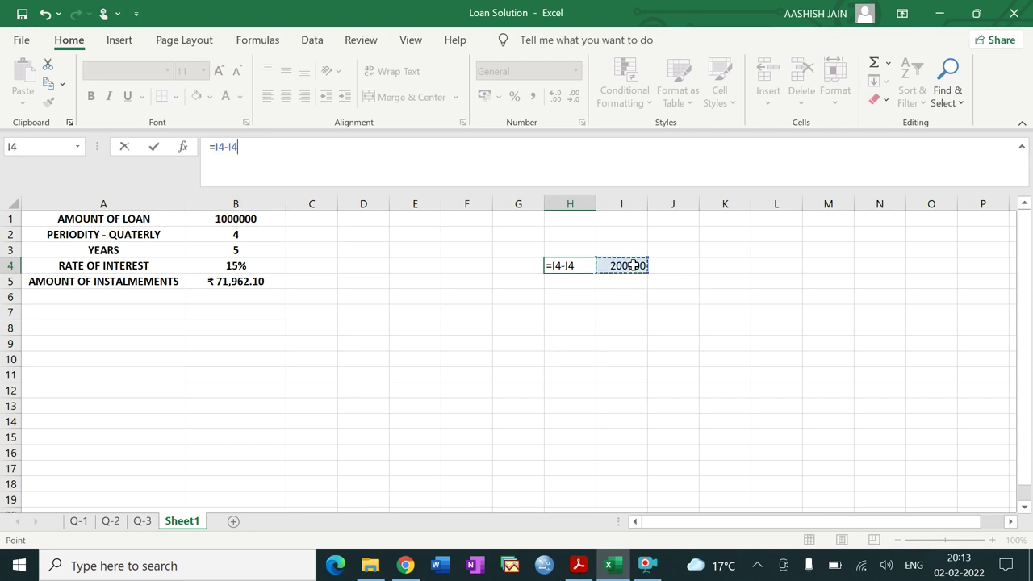
{"action": "left_click", "coordinate": [580, 251]}
{"action": "left_click", "coordinate": [634, 251]}
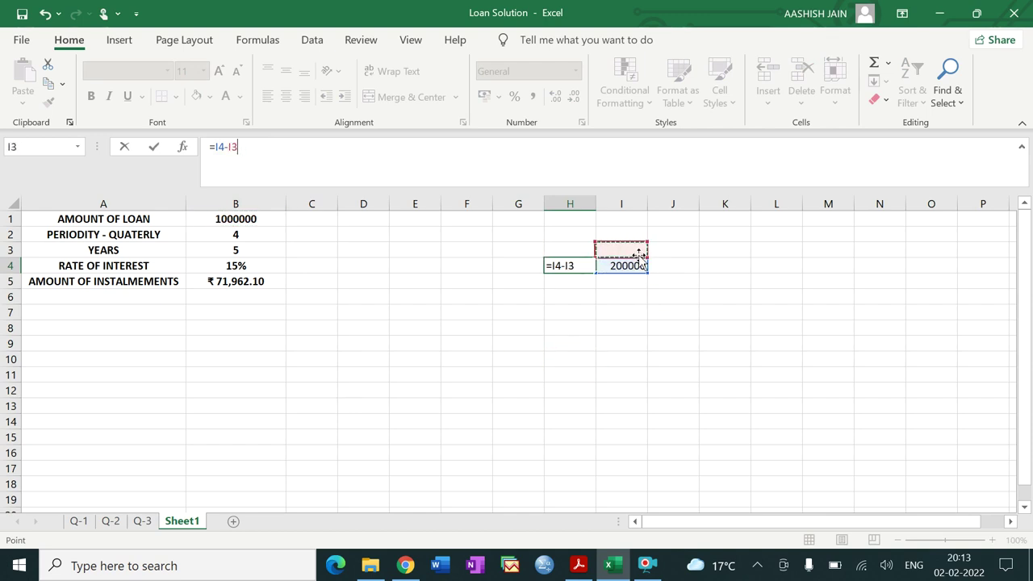
Erase the whole sample formula from cell H4, leaving the cell empty
{"action": "key", "text": "BackSpace"}
{"action": "key", "text": "BackSpace"}
{"action": "key", "text": "BackSpace"}
{"action": "key", "text": "BackSpace"}
{"action": "key", "text": "BackSpace"}
{"action": "key", "text": "BackSpace"}
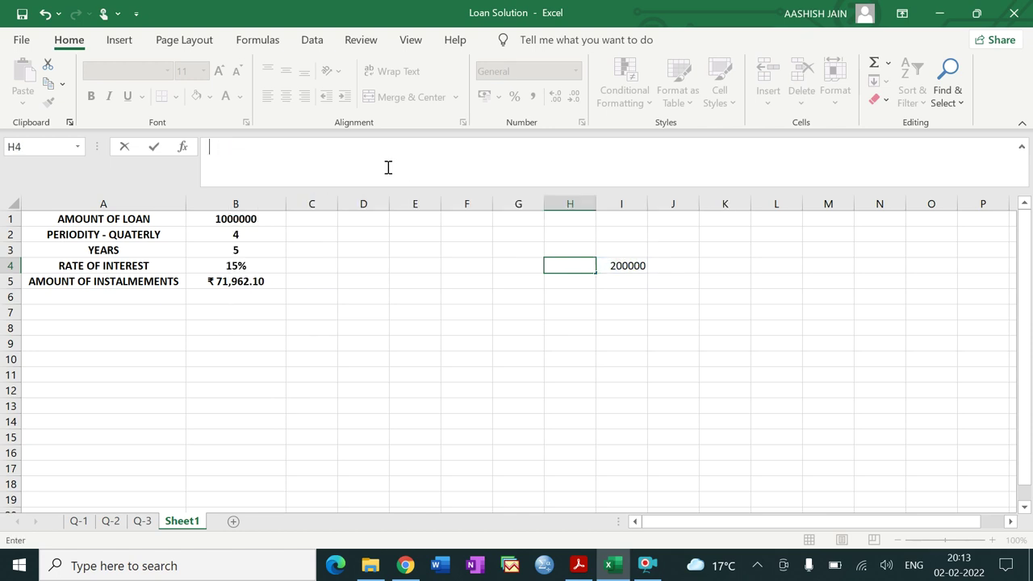
{"action": "left_click", "coordinate": [551, 236]}
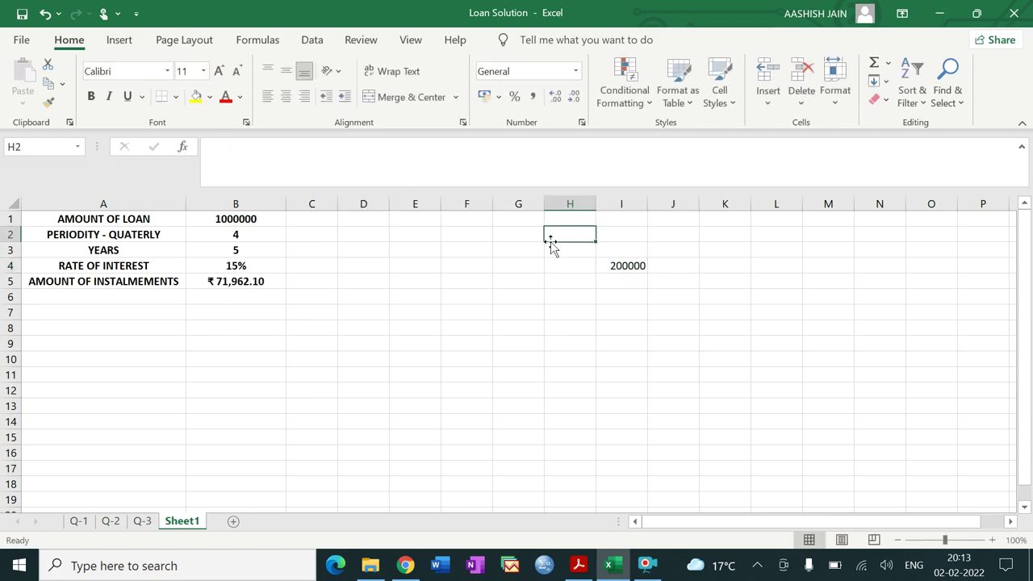
Clear the sample value in I4 by filling the empty cell I3 down over it
{"action": "left_click", "coordinate": [629, 253]}
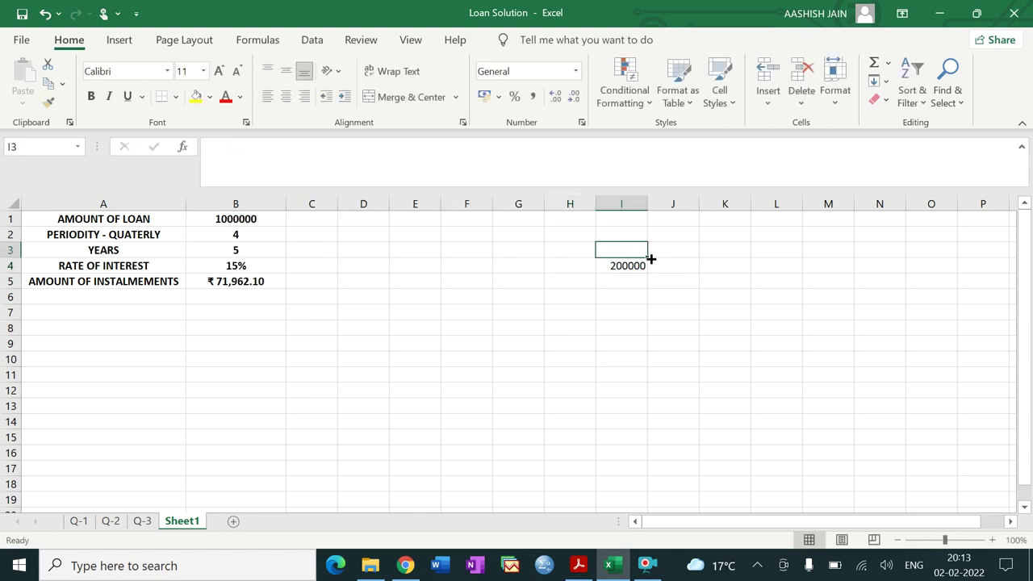
{"action": "left_click_drag", "start_coordinate": [650, 258], "coordinate": [648, 275]}
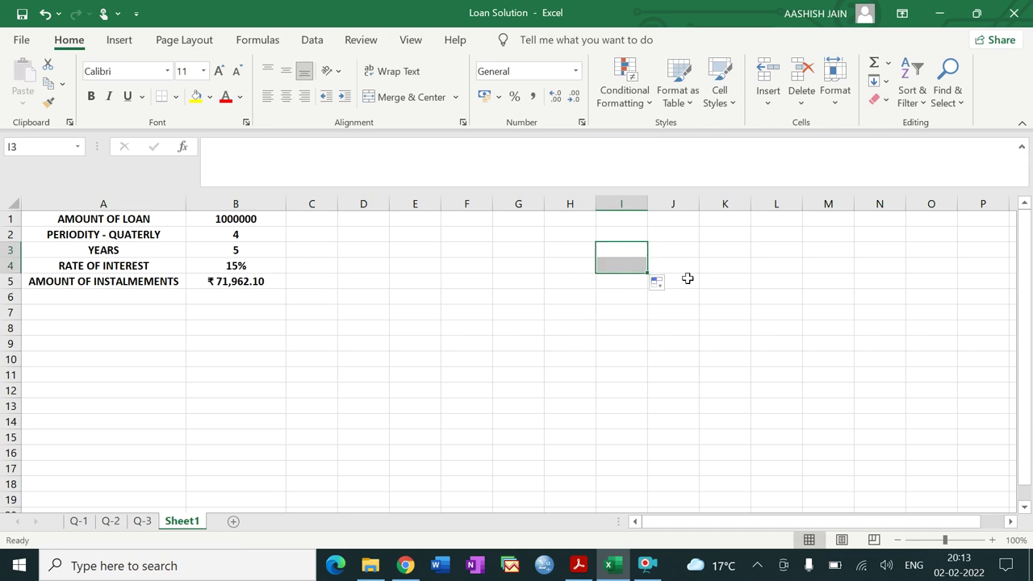
{"action": "left_click", "coordinate": [687, 279]}
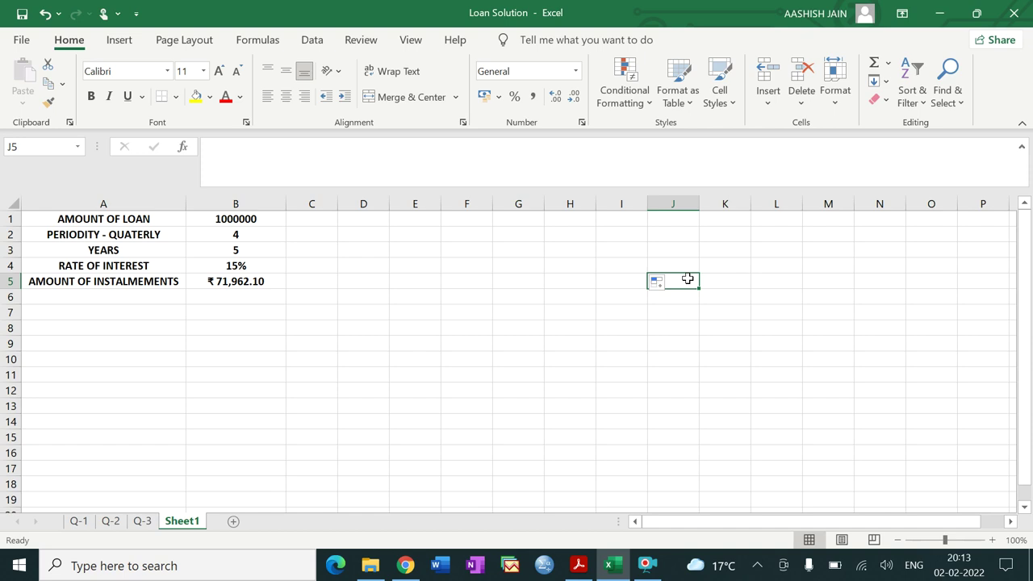
Switch to Acrobat Reader to review question 1 in Loan sheet questions.pdf, and return to the Excel workbook
{"action": "left_click", "coordinate": [303, 345]}
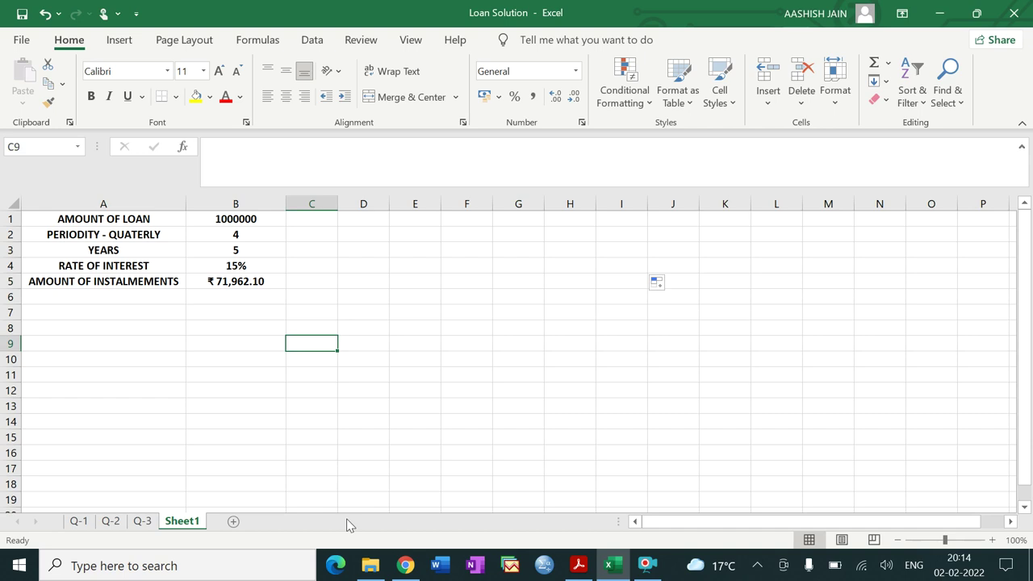
{"action": "left_click", "coordinate": [579, 566]}
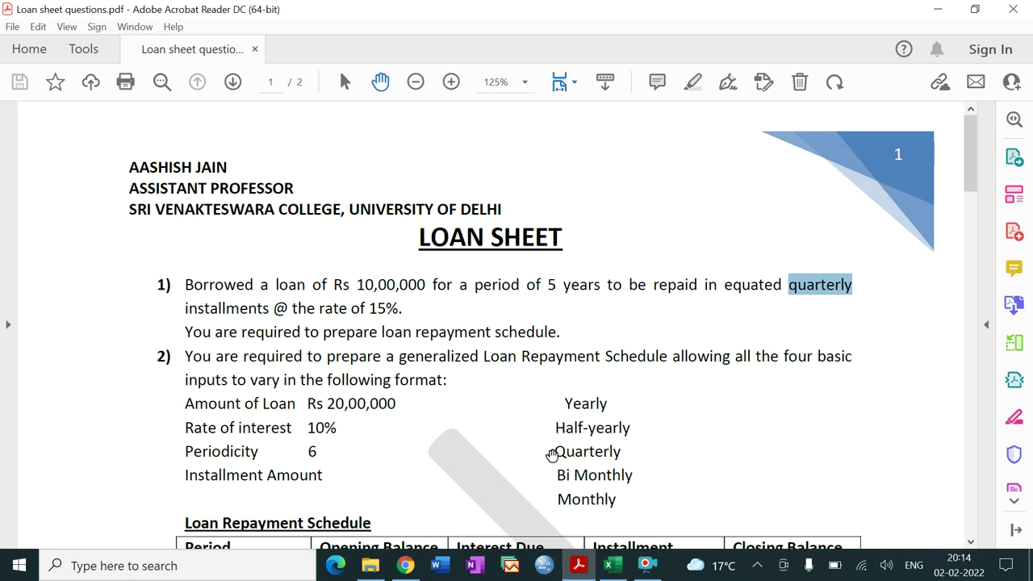
{"action": "left_click", "coordinate": [613, 566]}
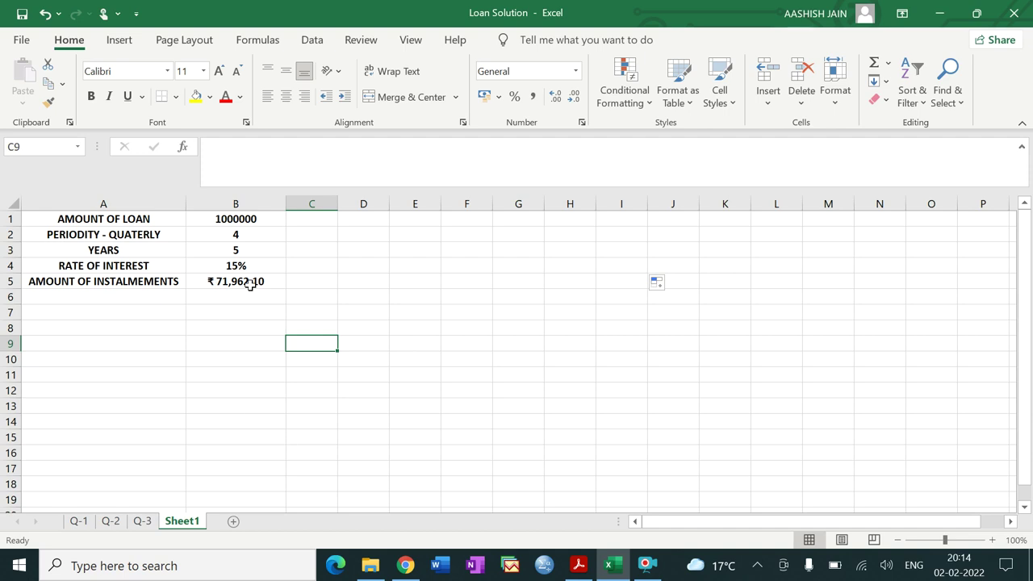
Start the schedule's header row with INSTALMENTS NO. in A7 and OPENING BALANCE in B7
{"action": "left_click", "coordinate": [145, 316]}
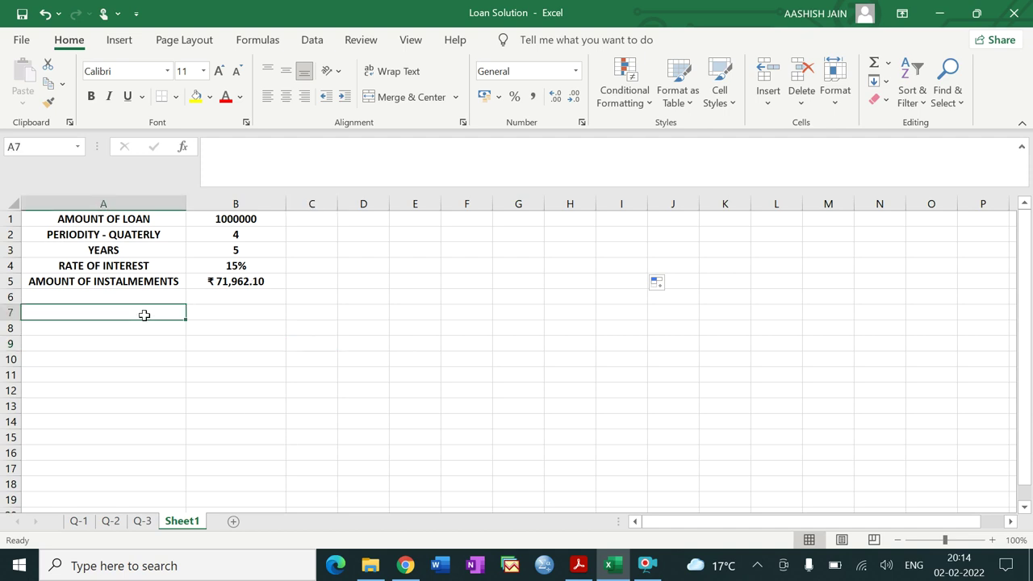
{"action": "type", "text": "I"}
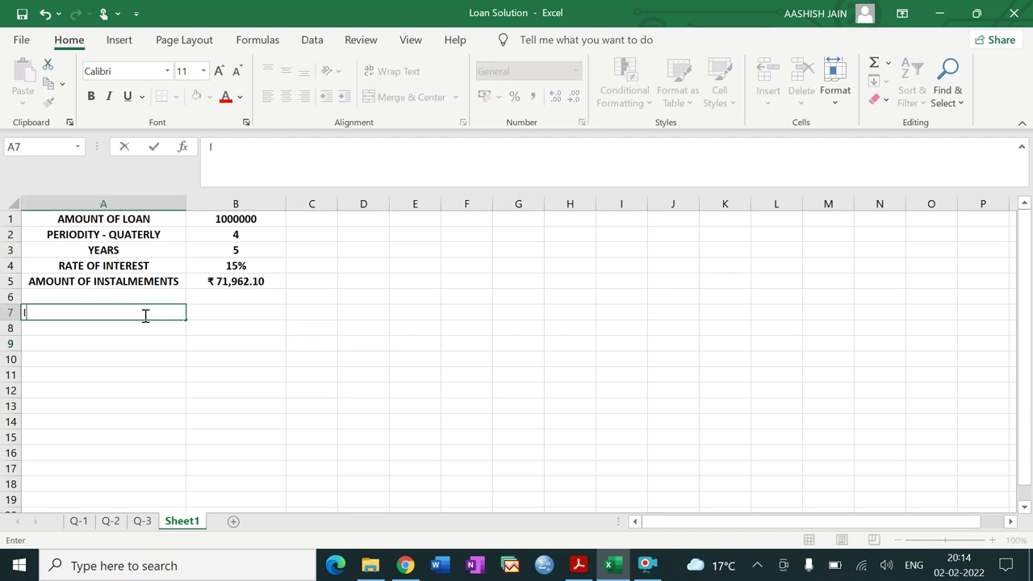
{"action": "type", "text": "NSTALMENTS "}
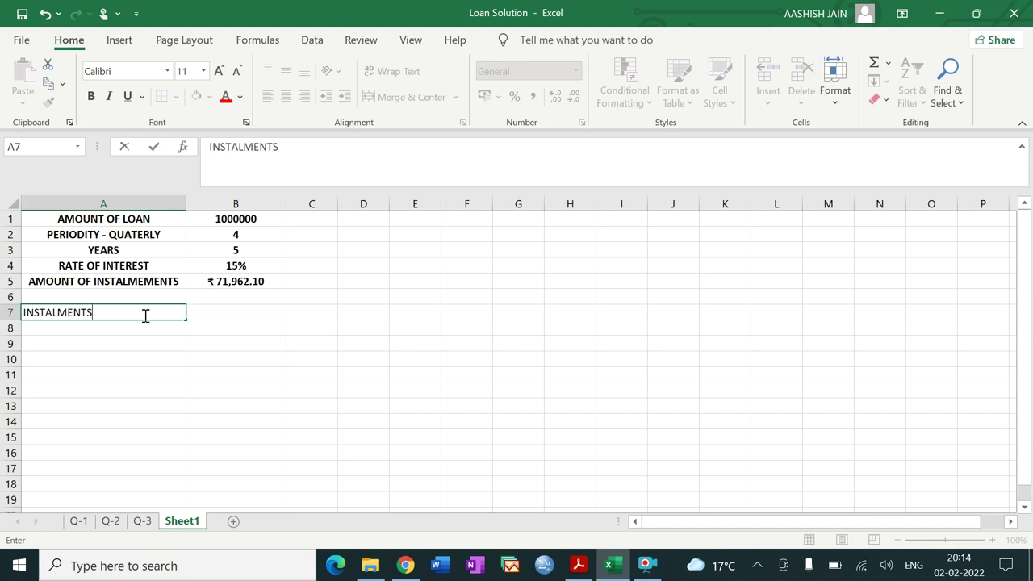
{"action": "type", "text": "NO."}
{"action": "key", "text": "Tab"}
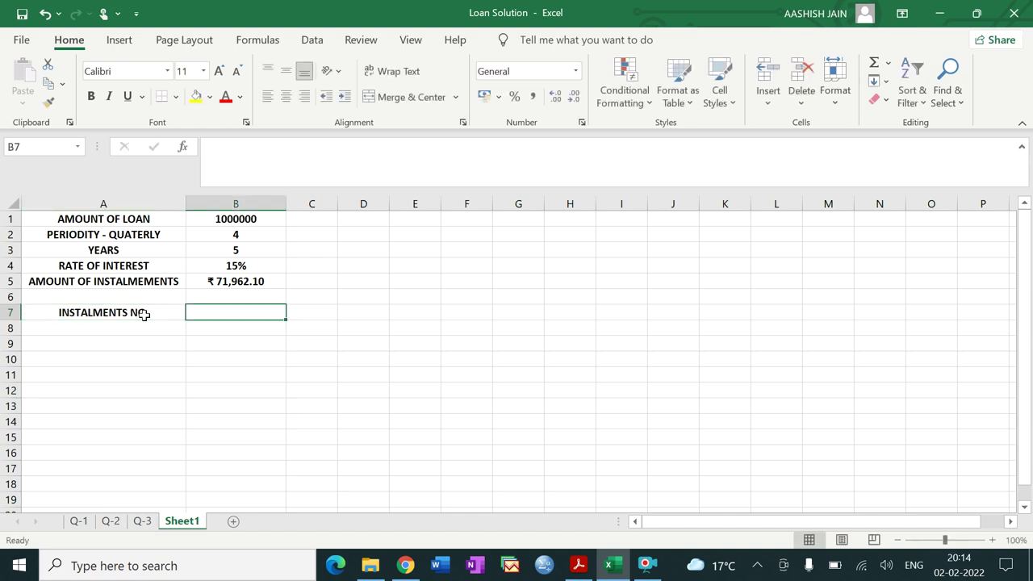
{"action": "type", "text": "OPENIN"}
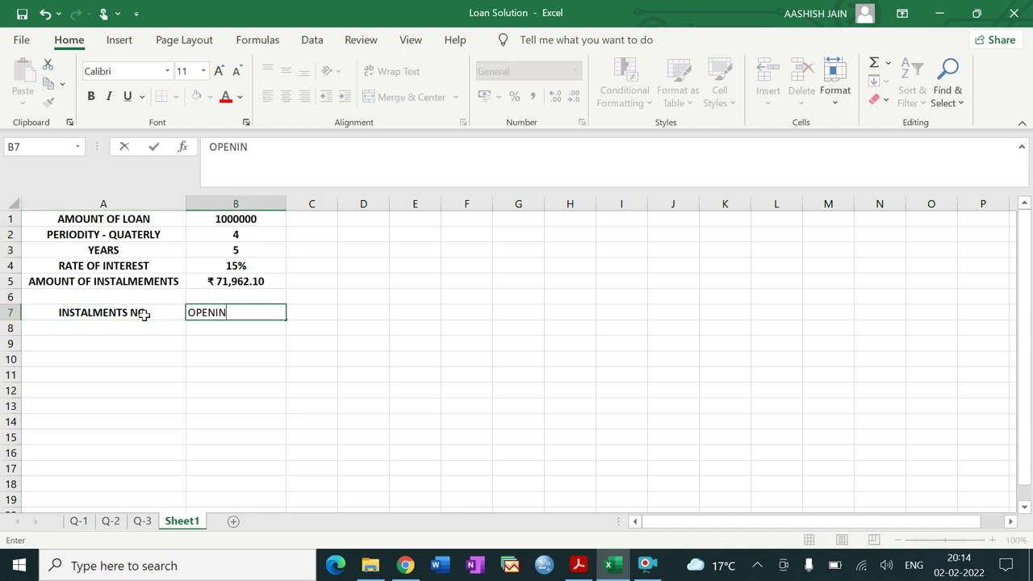
{"action": "type", "text": "G BALANCE"}
{"action": "key", "text": "Tab"}
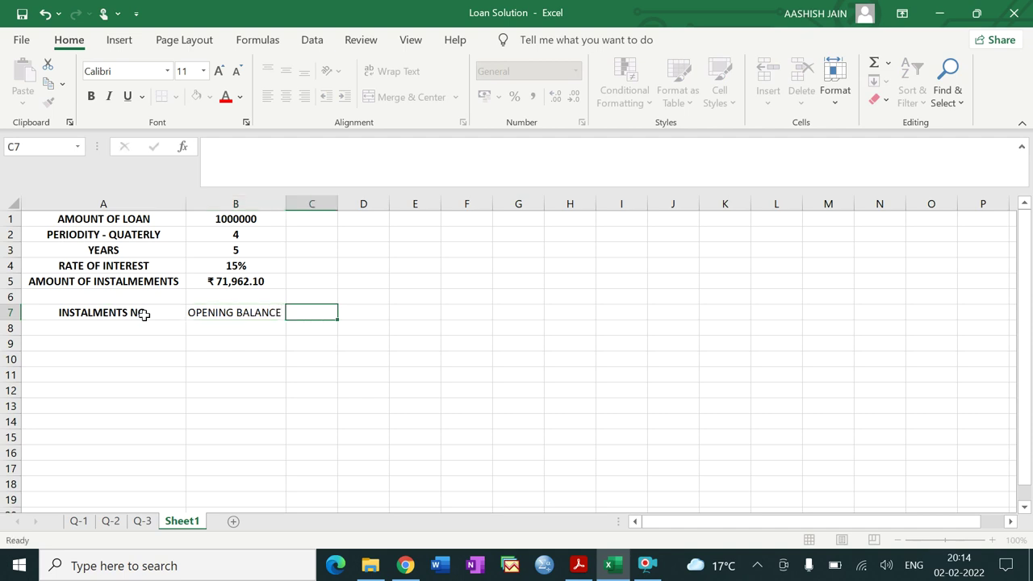
Complete the header row with INTEREST in C7, INSTALMENTS in D7 and CLOSING BALANCE in E7
{"action": "type", "text": "INTERESR"}
{"action": "key", "text": "BackSpace"}
{"action": "type", "text": "T"}
{"action": "key", "text": "Tab"}
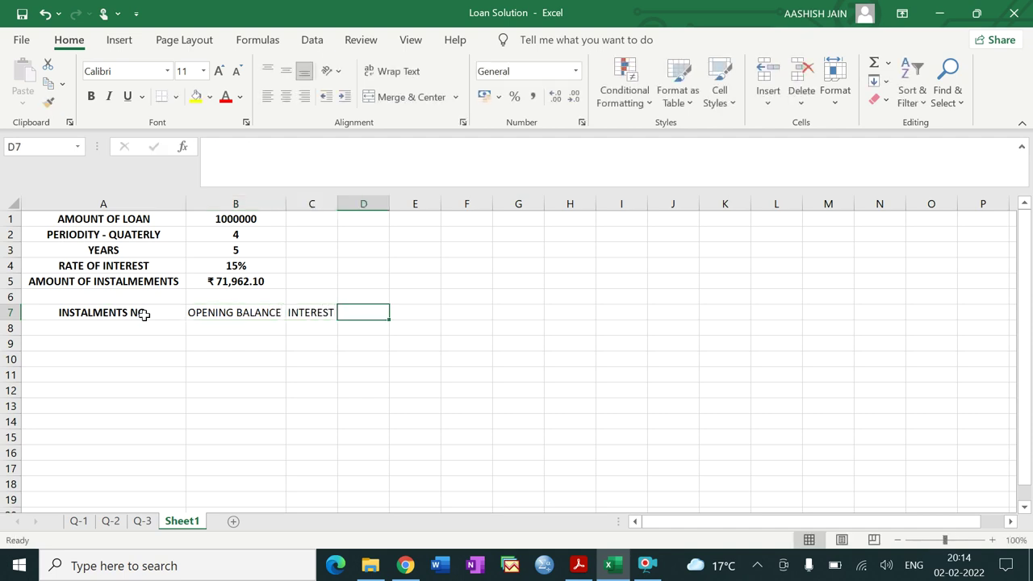
{"action": "type", "text": "INSTALMENTS"}
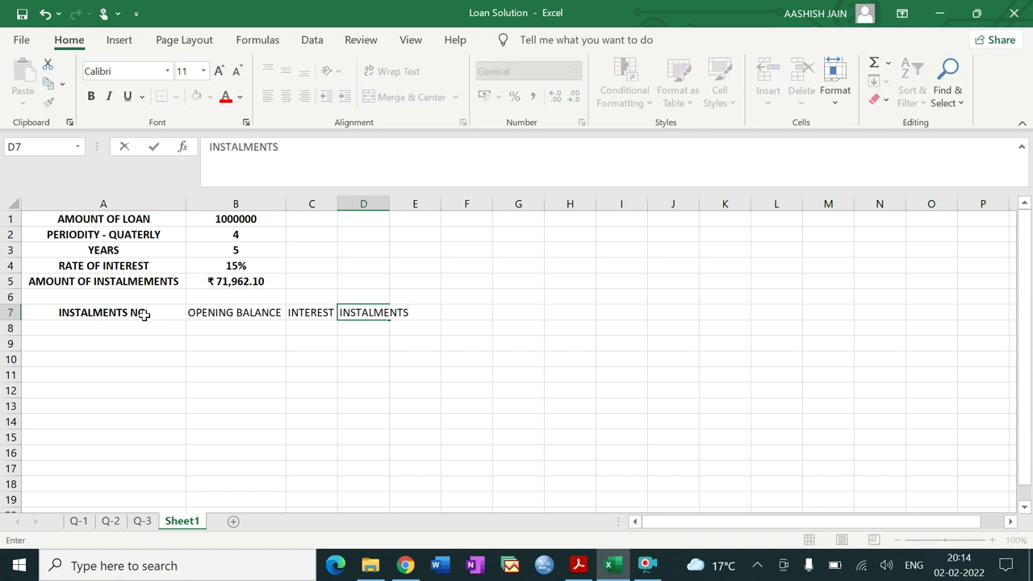
{"action": "key", "text": "Tab"}
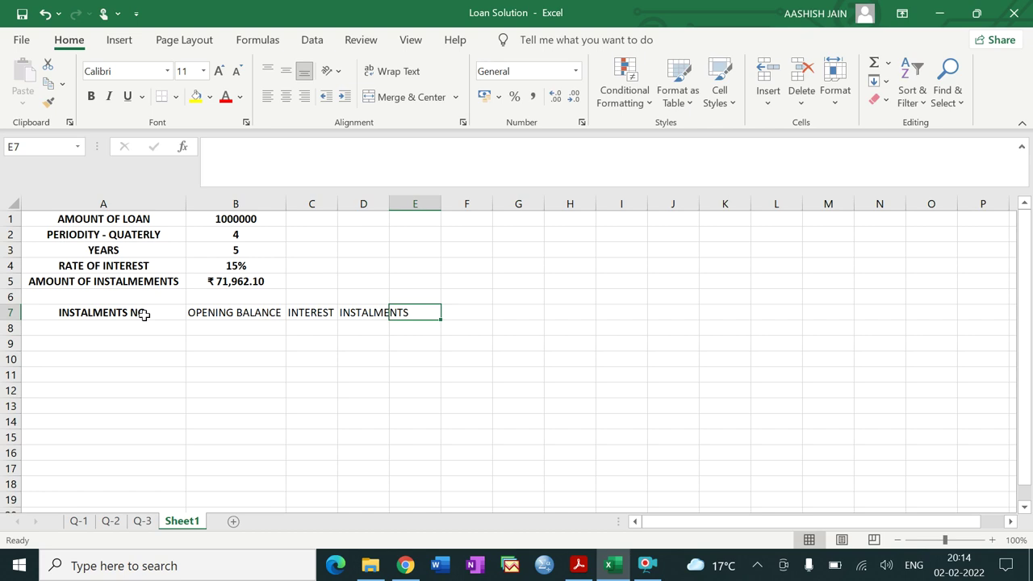
{"action": "type", "text": "LO"}
{"action": "key", "text": "BackSpace"}
{"action": "key", "text": "BackSpace"}
{"action": "type", "text": "CLOSING BALANCE"}
{"action": "key", "text": "Return"}
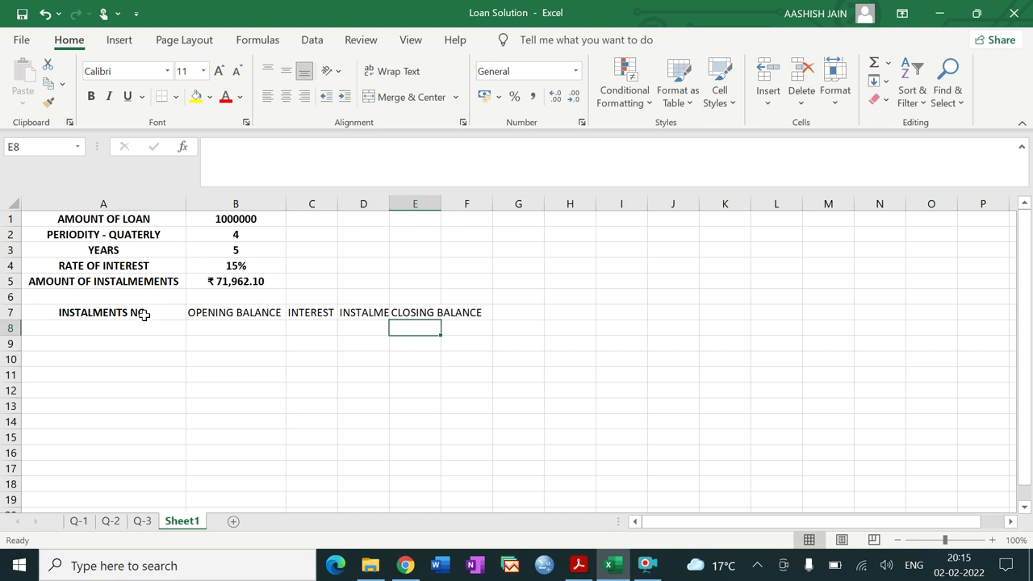
Widen columns D and E to fit their headings, and make the headings in A7:E7 bold and centred
{"action": "left_click_drag", "start_coordinate": [389, 203], "coordinate": [536, 200]}
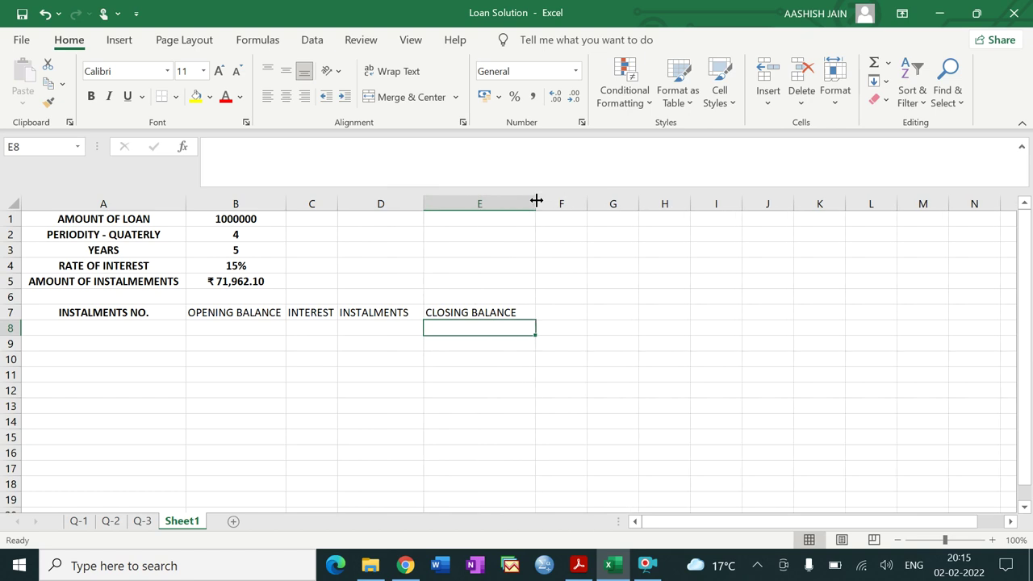
{"action": "left_click_drag", "start_coordinate": [96, 313], "coordinate": [472, 312]}
{"action": "left_click", "coordinate": [90, 96]}
{"action": "left_click", "coordinate": [90, 97]}
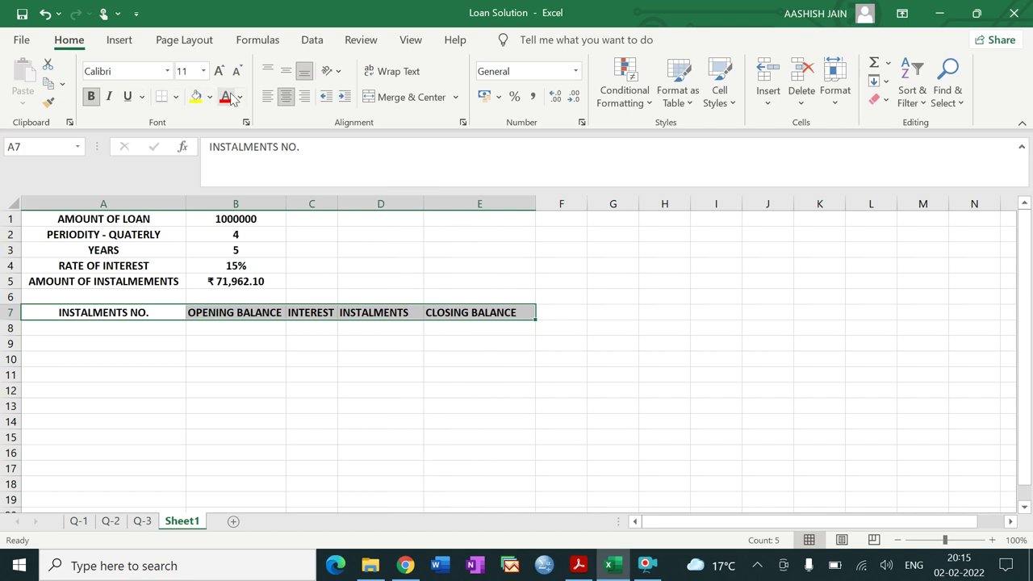
{"action": "left_click", "coordinate": [286, 96]}
{"action": "left_click", "coordinate": [286, 96]}
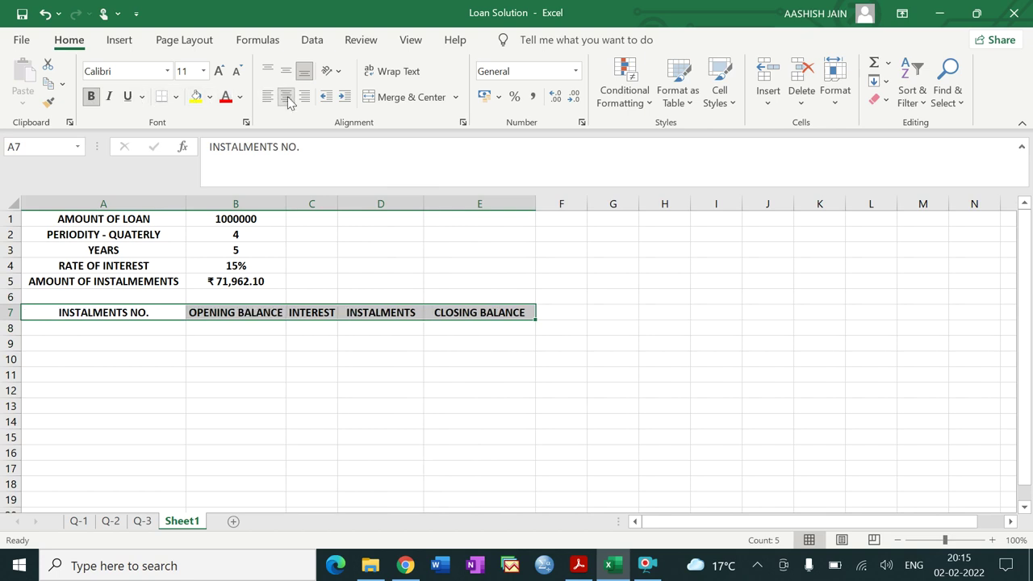
{"action": "left_click", "coordinate": [666, 342]}
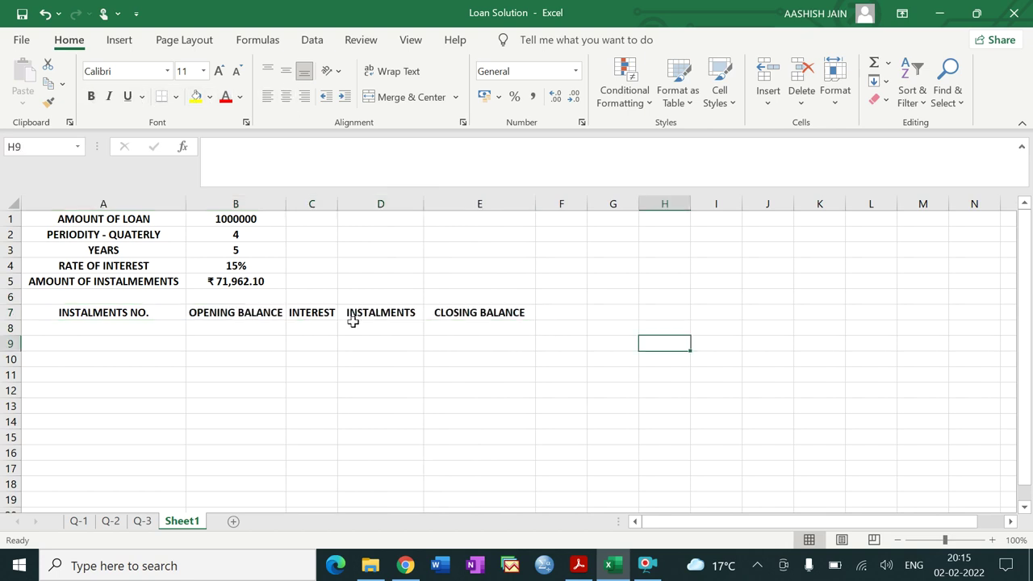
Enter instalment number 1 in A8 and 2 in A9
{"action": "left_click", "coordinate": [121, 325]}
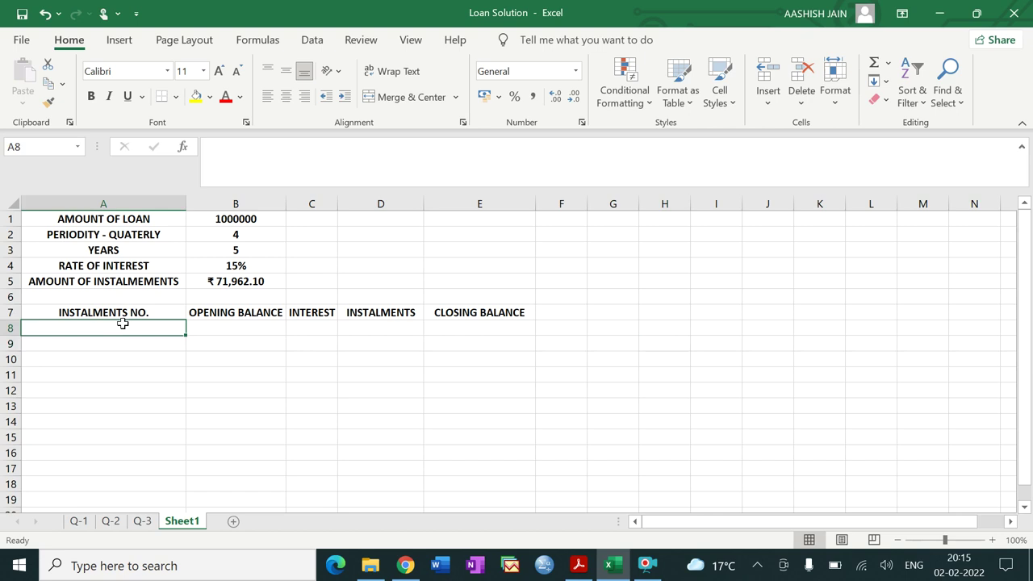
{"action": "type", "text": "1"}
{"action": "key", "text": "Return"}
{"action": "type", "text": "111"}
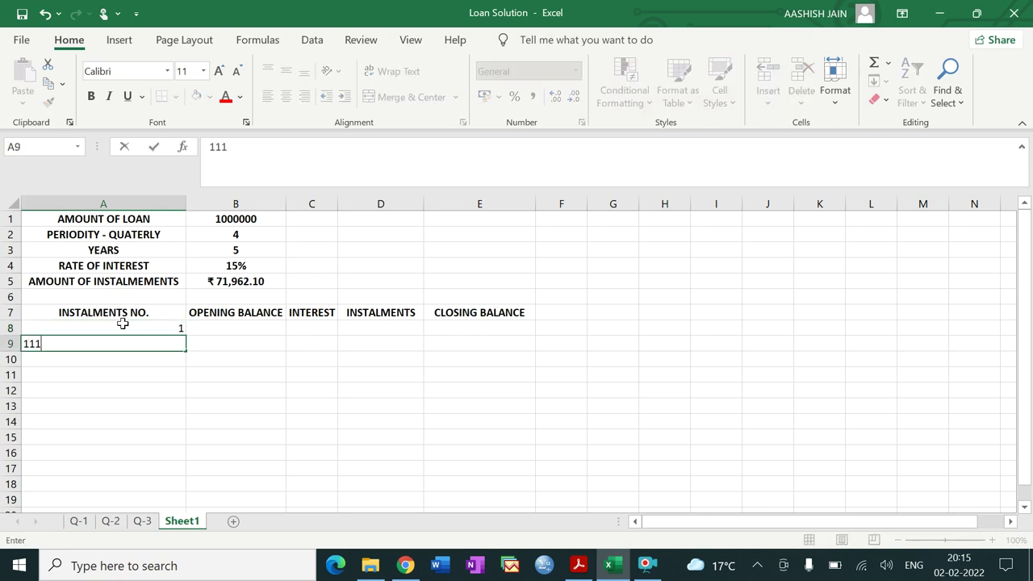
{"action": "key", "text": "Return"}
{"action": "key", "text": "BackSpace"}
{"action": "key", "text": "Return"}
{"action": "key", "text": "Up"}
{"action": "key", "text": "Up"}
{"action": "type", "text": "2"}
{"action": "key", "text": "Return"}
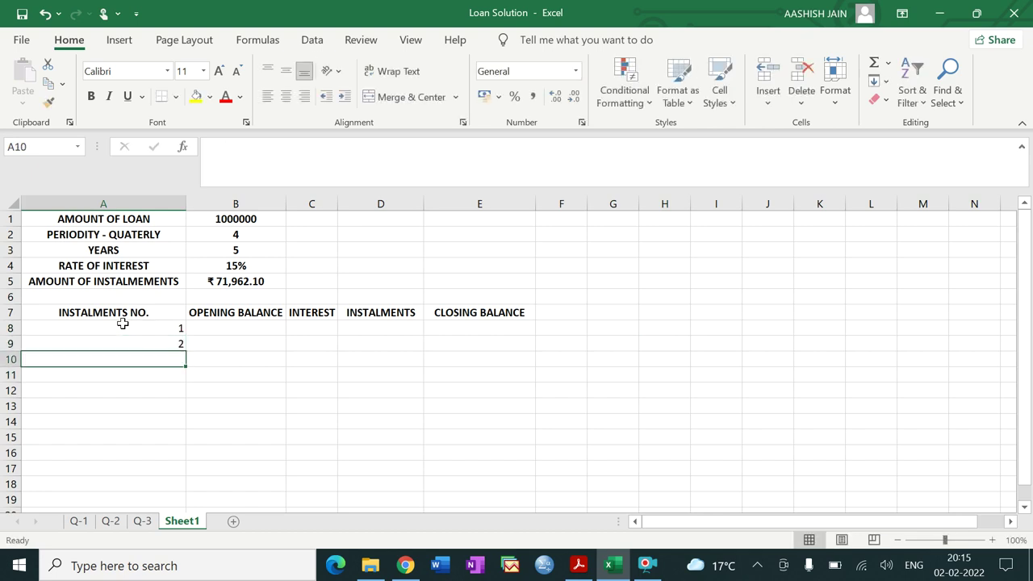
Extend the instalment number series from A8:A9 down to 20 in A27, and centre the numbers
{"action": "left_click_drag", "start_coordinate": [133, 328], "coordinate": [169, 443]}
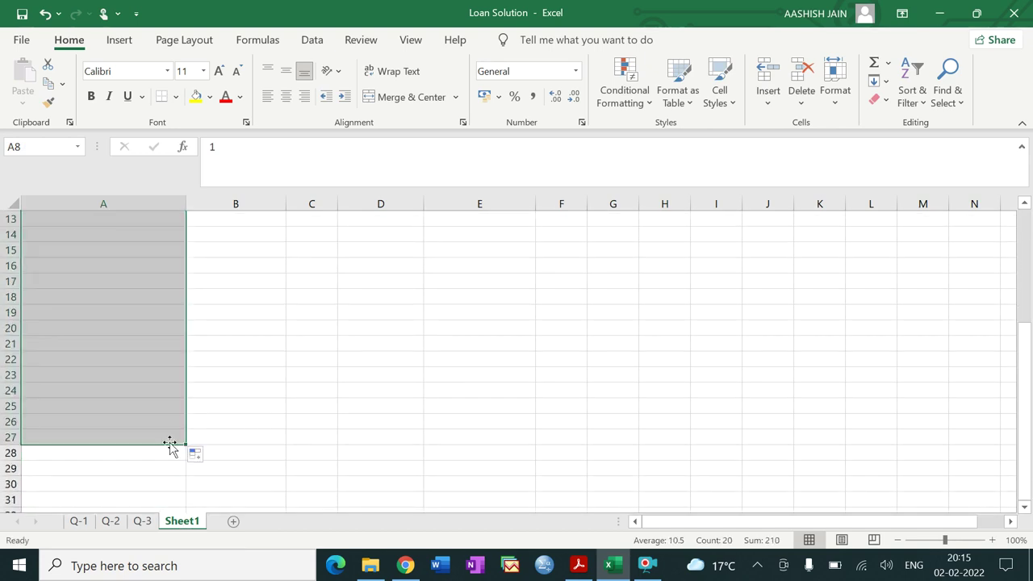
{"action": "left_click", "coordinate": [285, 96]}
{"action": "left_click", "coordinate": [731, 358]}
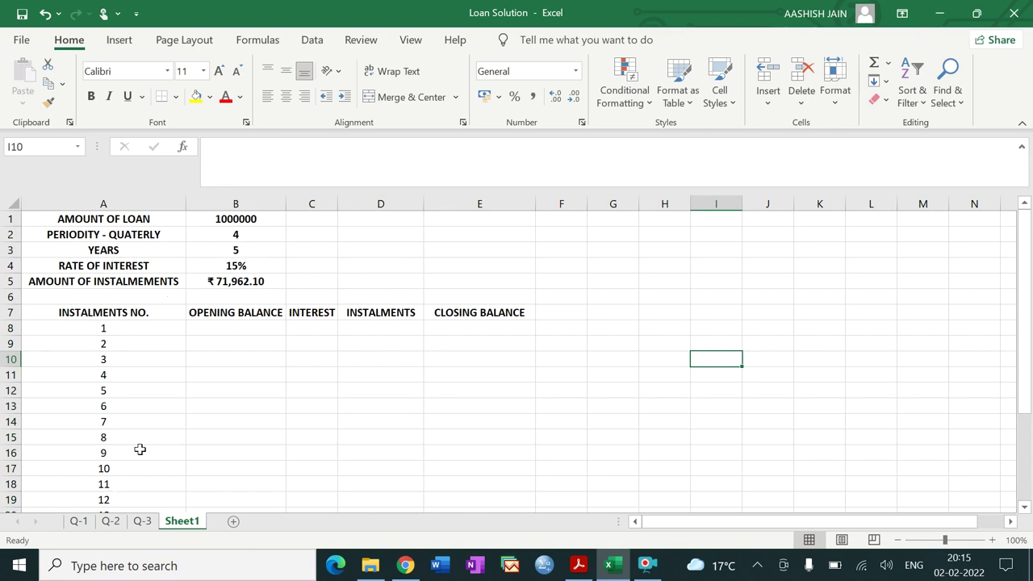
Link the first opening balance in B8 to the loan amount with =B1, and centre the cells B8:E27
{"action": "left_click", "coordinate": [241, 331]}
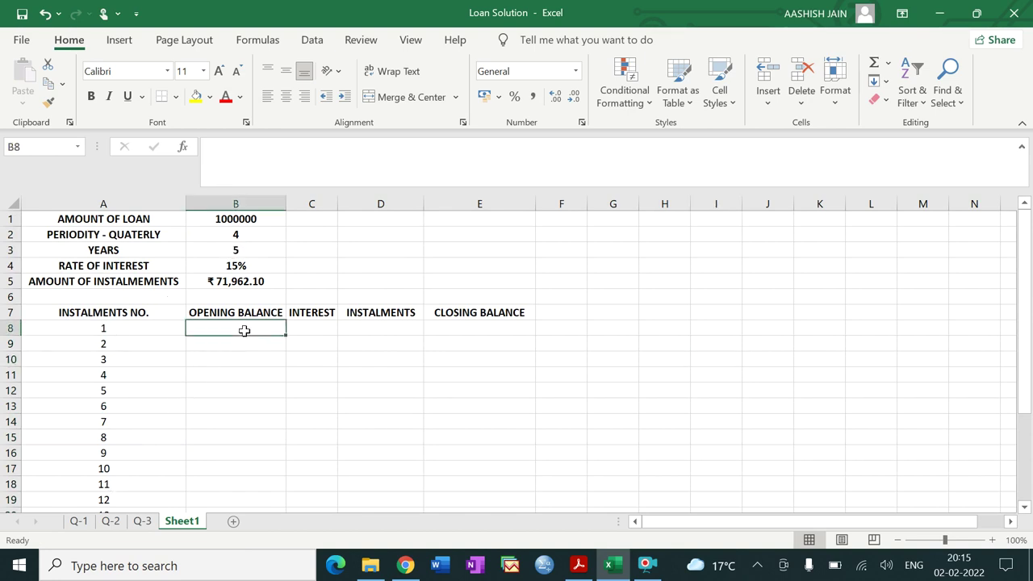
{"action": "type", "text": "="}
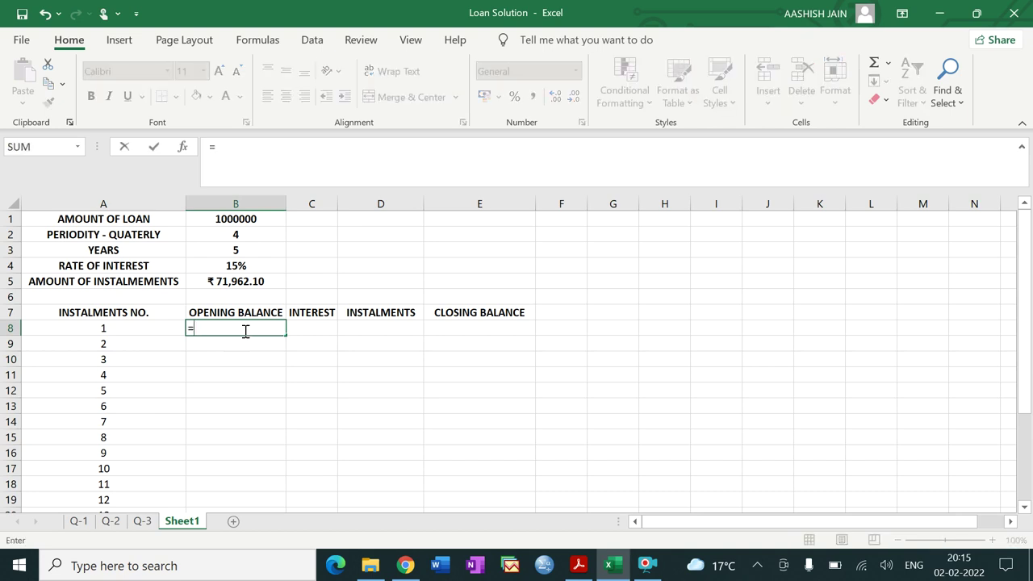
{"action": "left_click", "coordinate": [237, 220]}
{"action": "key", "text": "Return"}
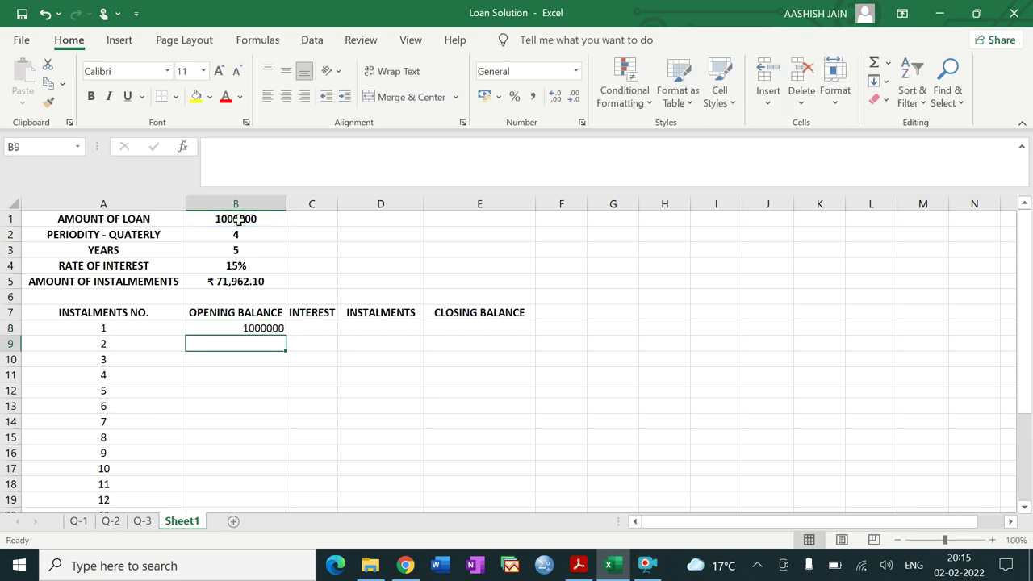
{"action": "left_click_drag", "start_coordinate": [246, 325], "coordinate": [524, 485]}
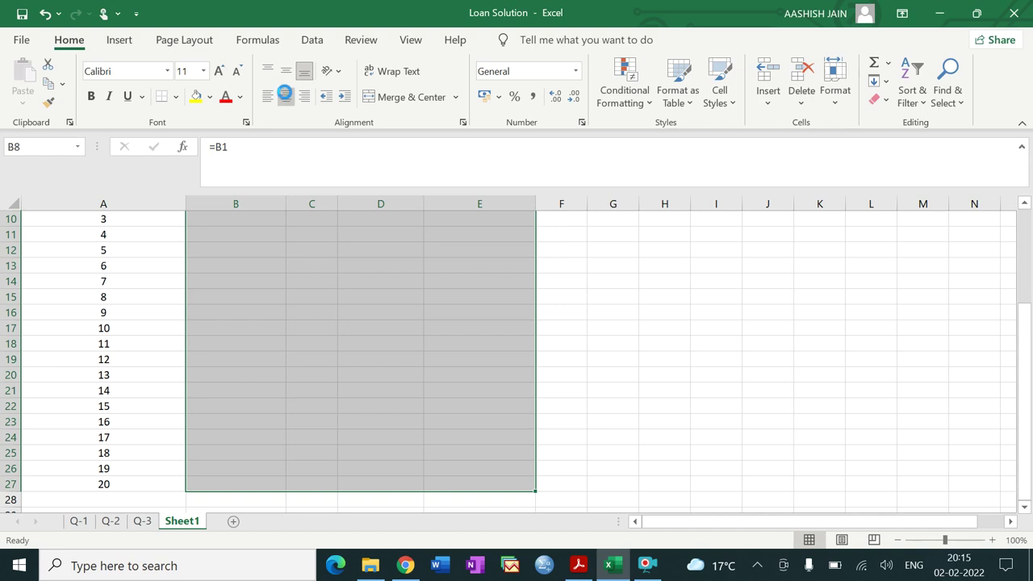
{"action": "scroll", "coordinate": [538, 242], "scroll_direction": "up", "scroll_amount": 3}
{"action": "left_click", "coordinate": [647, 320]}
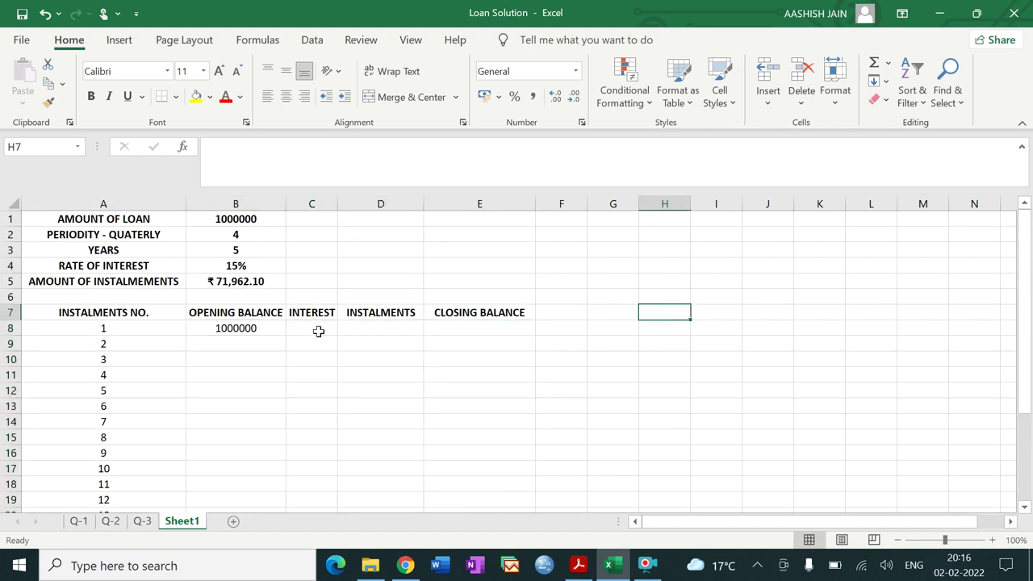
Link the first instalment in D8 to the instalment amount with the absolute reference =$B$5
{"action": "left_click", "coordinate": [378, 325]}
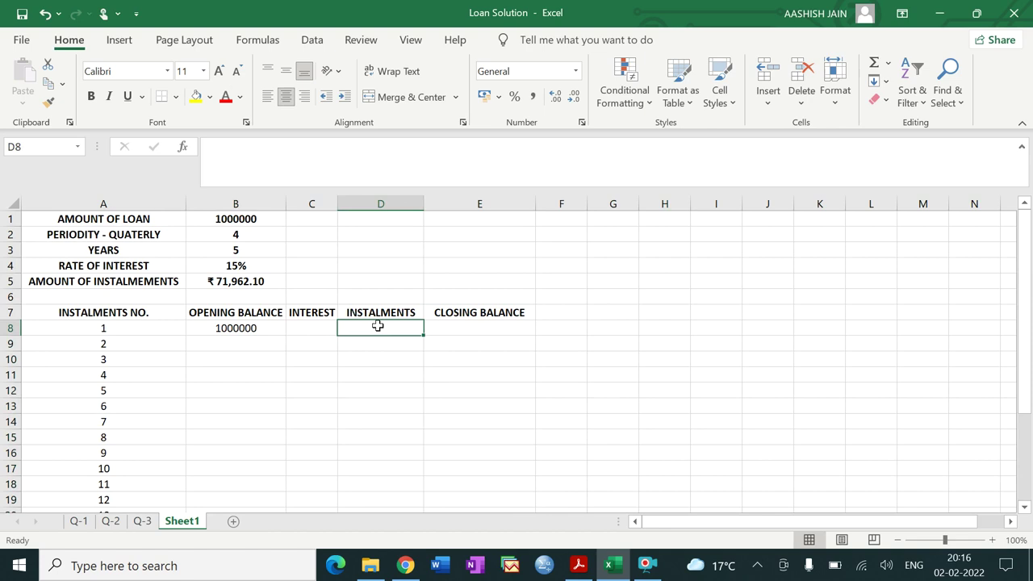
{"action": "type", "text": "="}
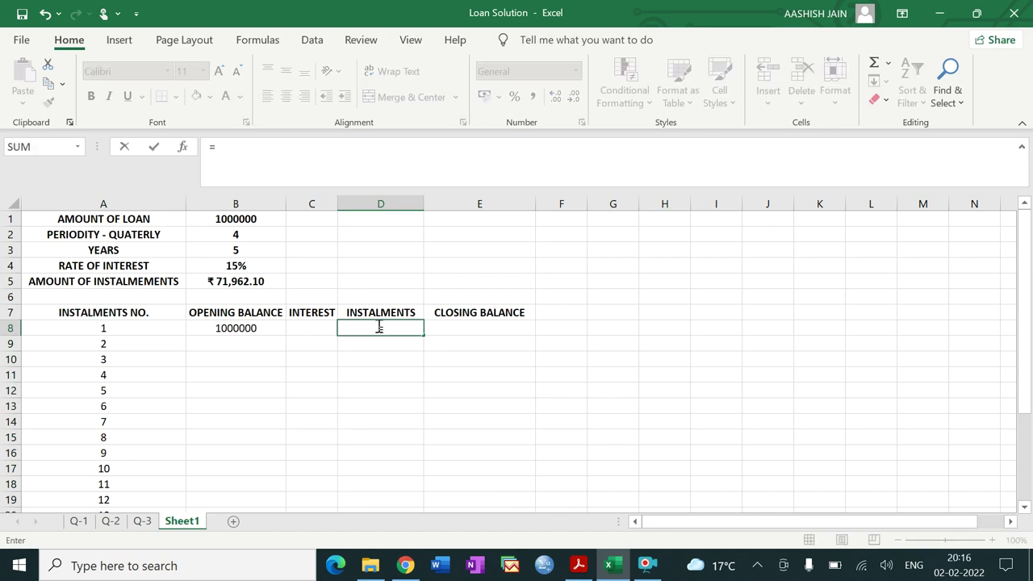
{"action": "left_click", "coordinate": [240, 281]}
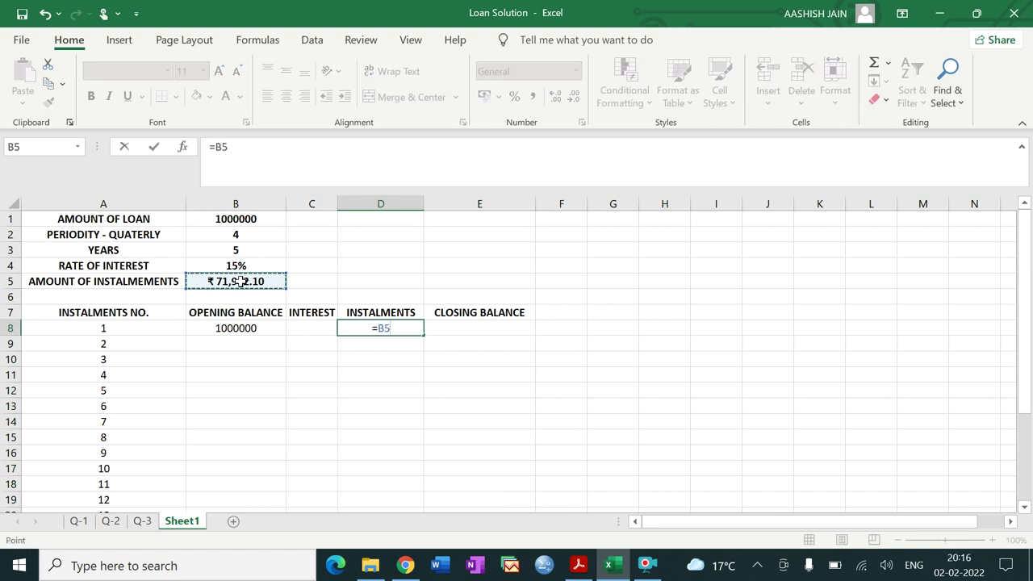
{"action": "key", "text": "Return"}
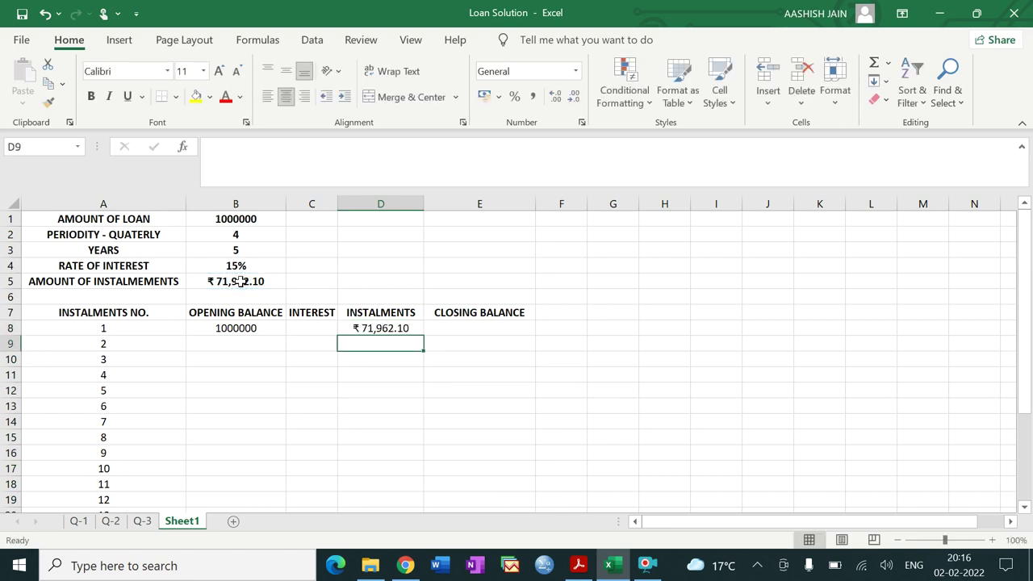
{"action": "left_click", "coordinate": [399, 327]}
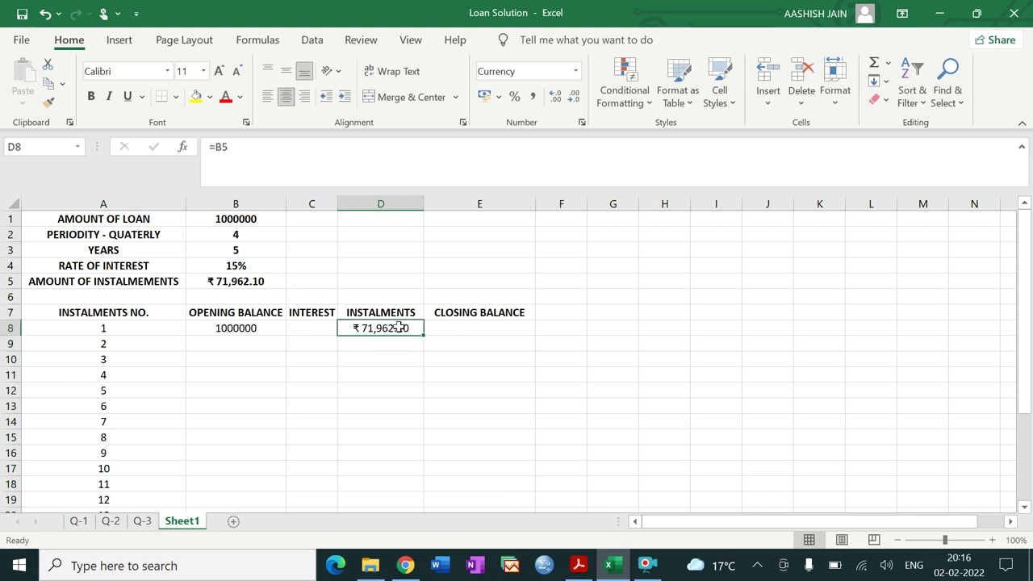
{"action": "left_click", "coordinate": [222, 147]}
{"action": "type", "text": "$B$"}
{"action": "key", "text": "ctrl+Return"}
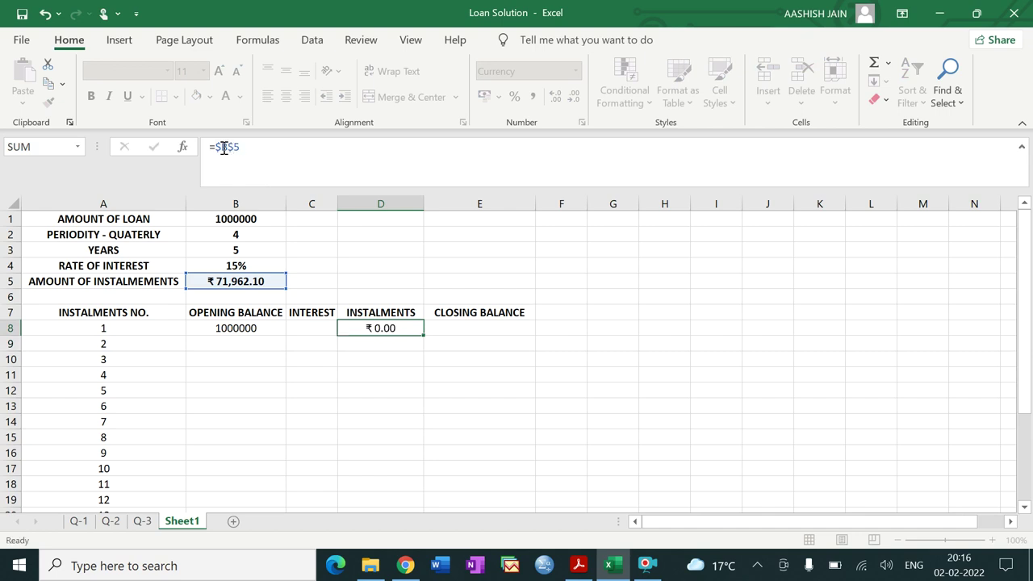
{"action": "key", "text": "Return"}
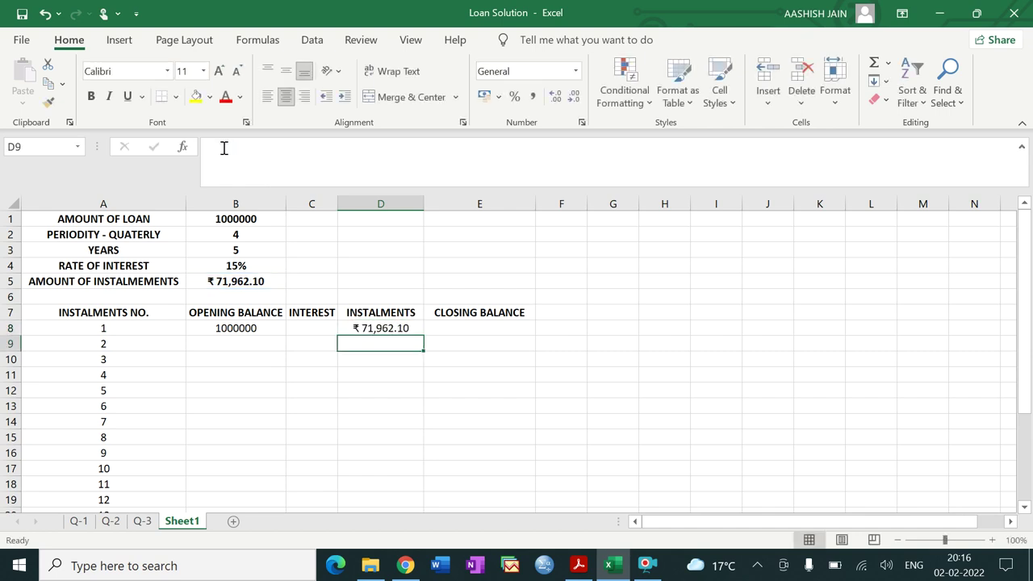
Fill the instalment formula in D8 down to D27
{"action": "left_click", "coordinate": [385, 327]}
{"action": "left_click_drag", "start_coordinate": [426, 336], "coordinate": [412, 494]}
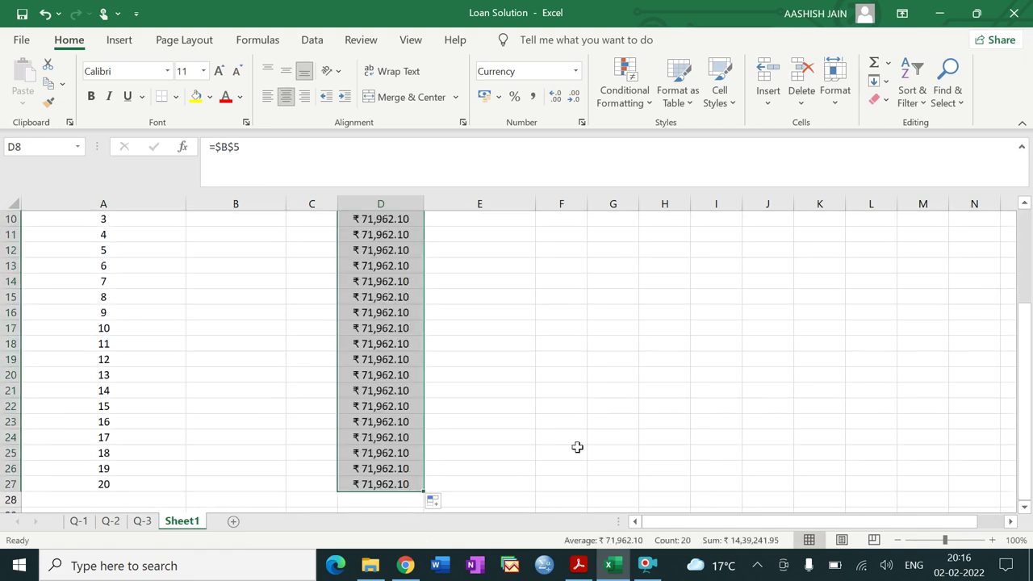
{"action": "left_click", "coordinate": [605, 442]}
{"action": "left_click_drag", "start_coordinate": [1021, 411], "coordinate": [1023, 330]}
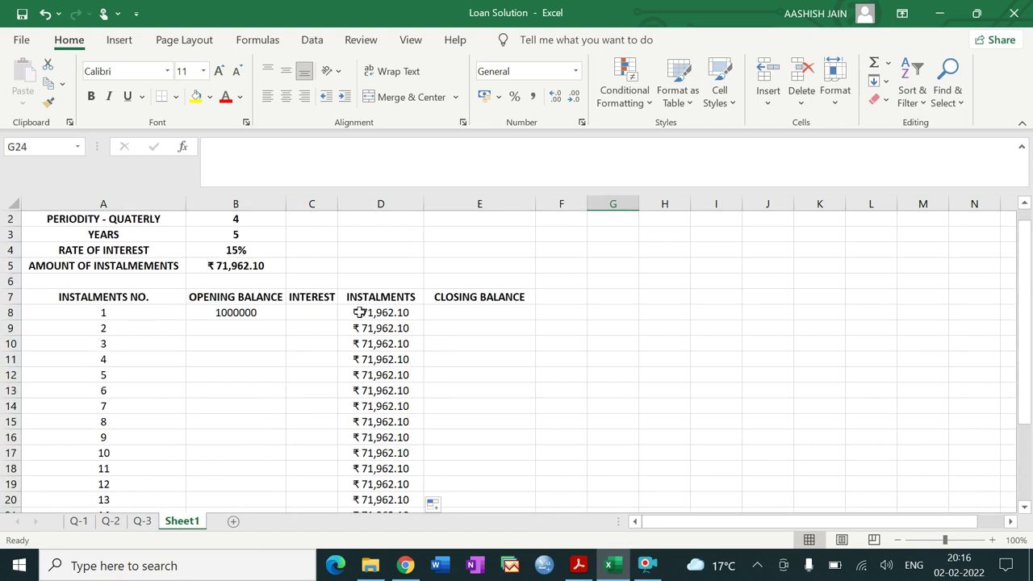
Calculate the first period's interest in C8 with the formula =B8*B4/B2
{"action": "left_click", "coordinate": [321, 313]}
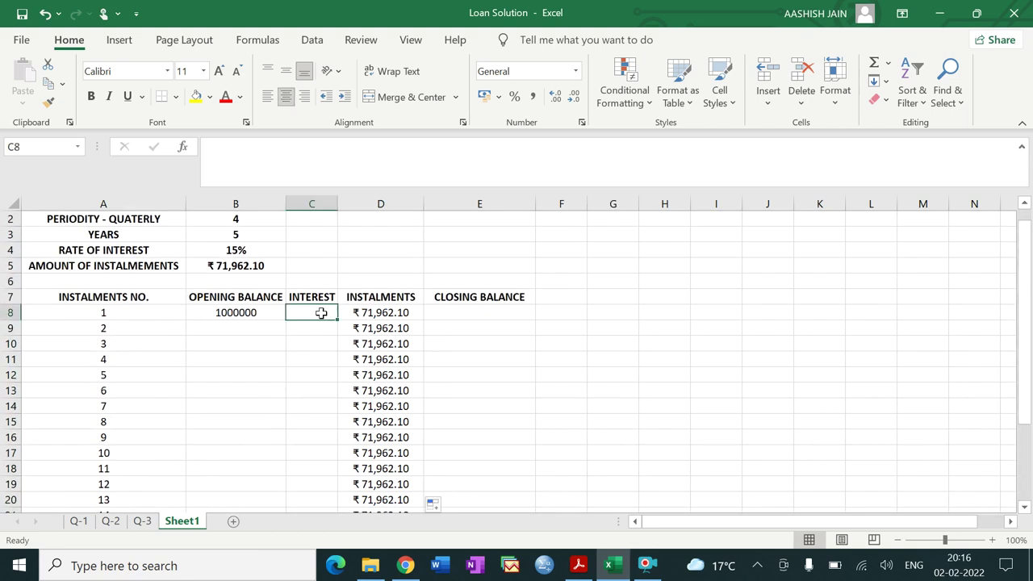
{"action": "type", "text": "="}
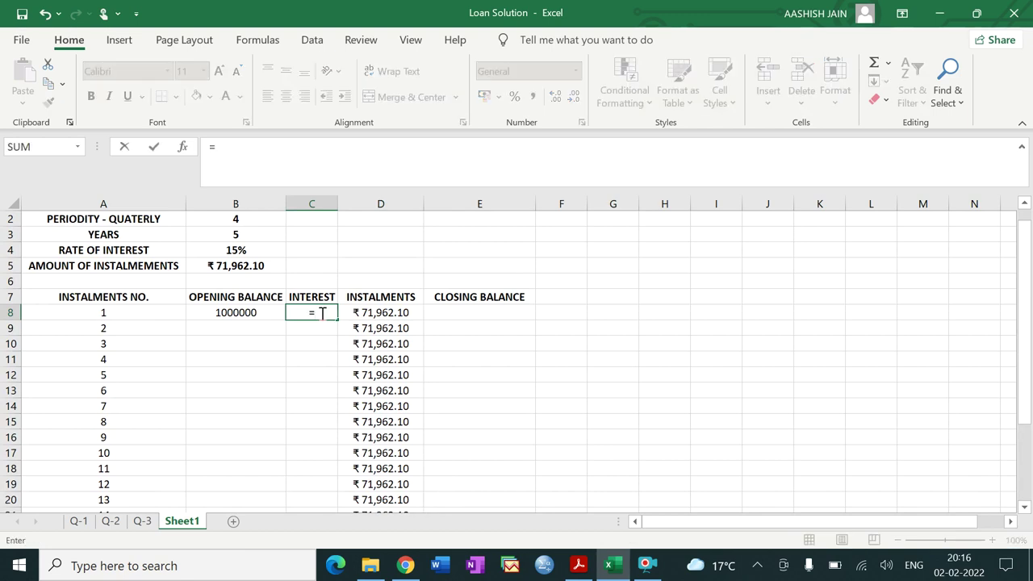
{"action": "left_click", "coordinate": [233, 315]}
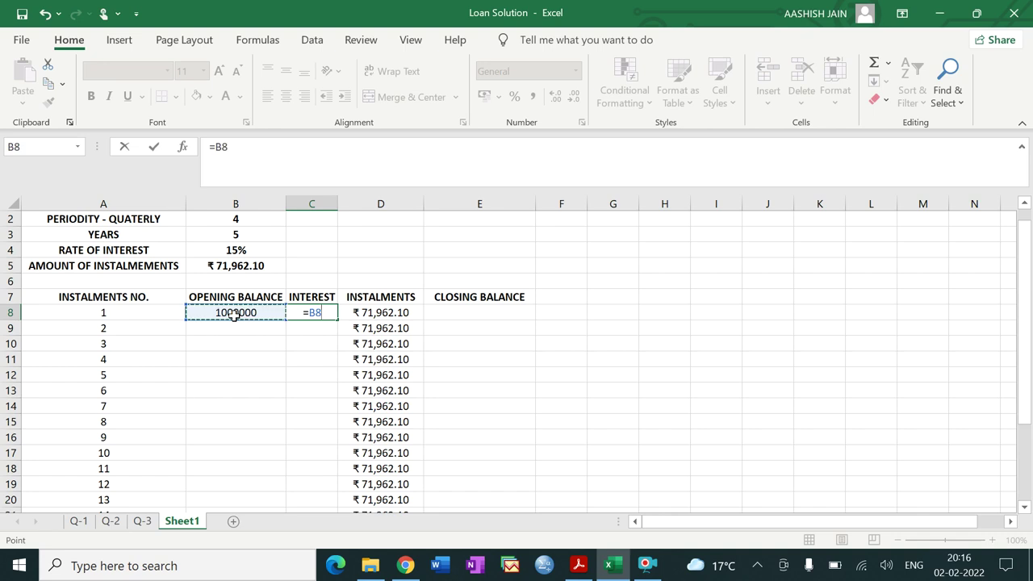
{"action": "type", "text": "*"}
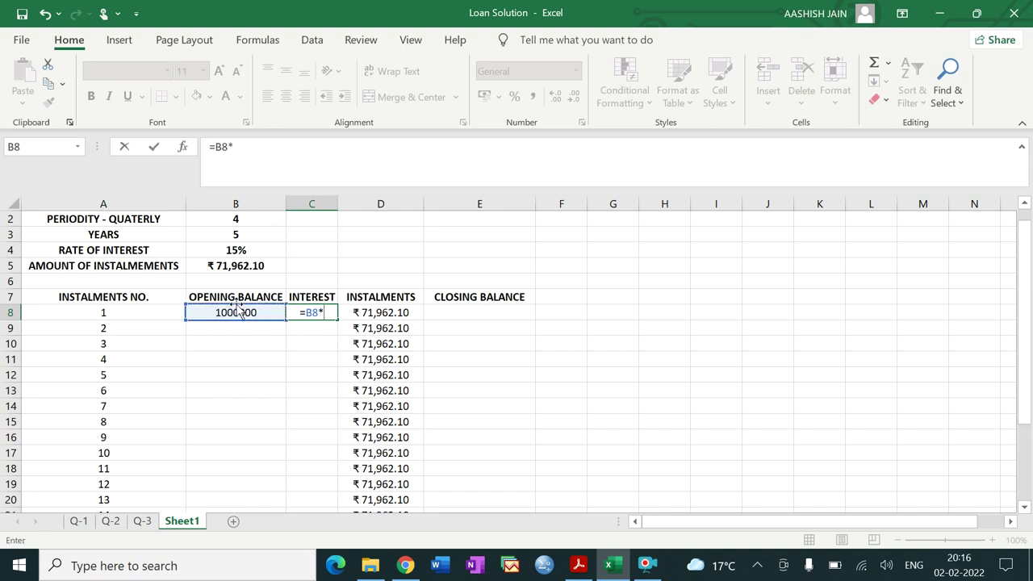
{"action": "left_click", "coordinate": [241, 250]}
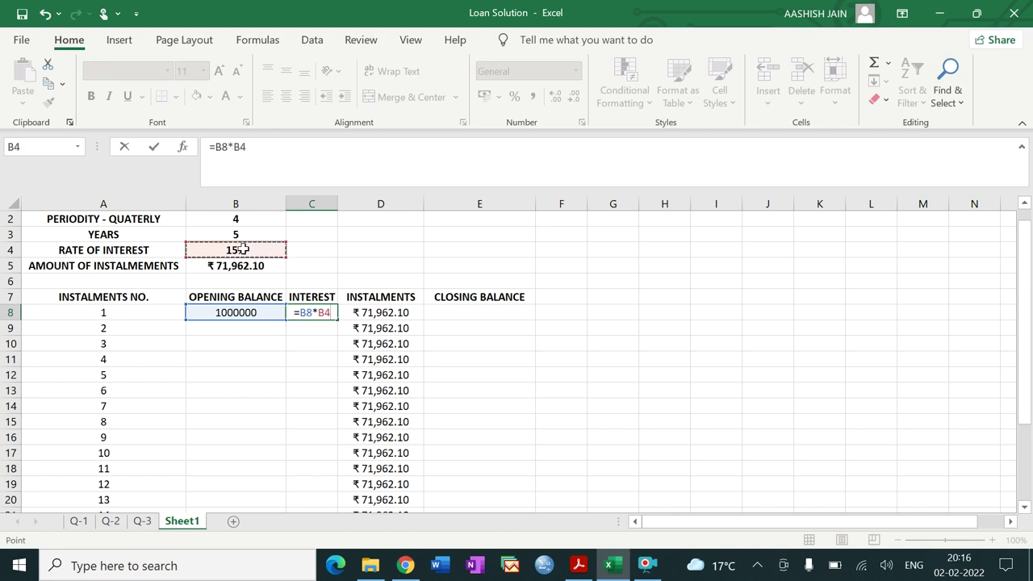
{"action": "type", "text": "/"}
{"action": "left_click", "coordinate": [242, 213]}
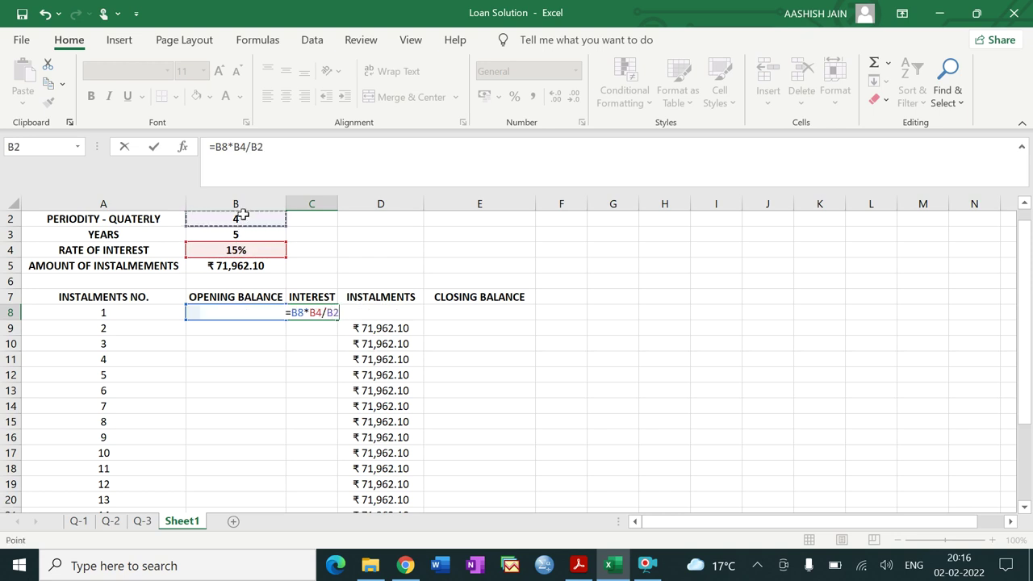
{"action": "key", "text": "Return"}
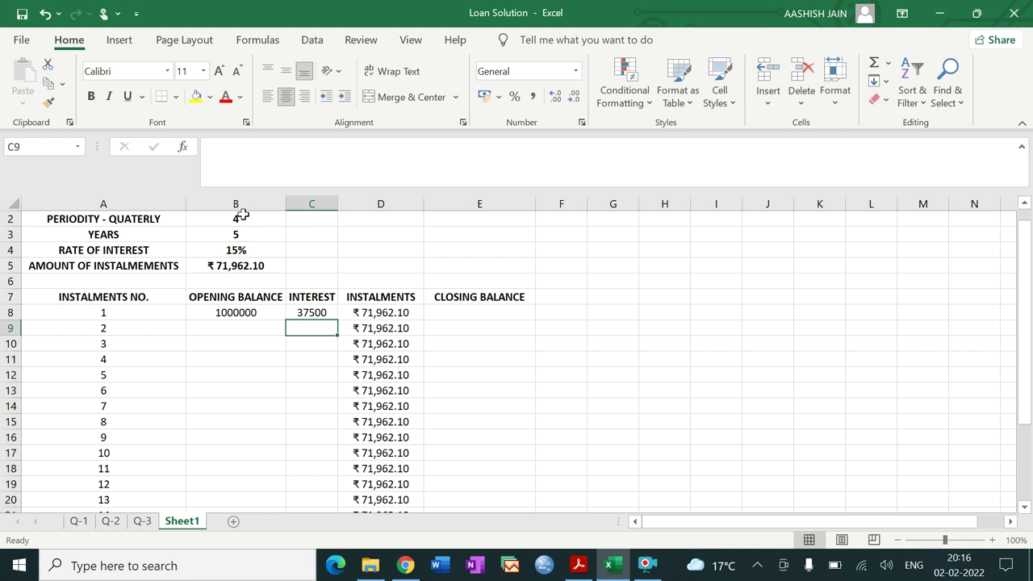
{"action": "left_click", "coordinate": [315, 313]}
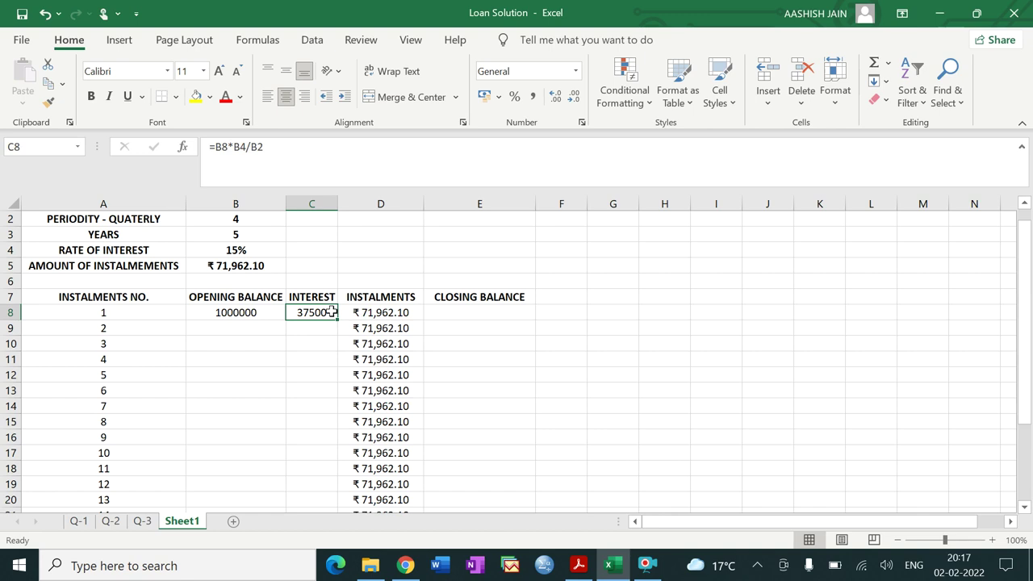
Calculate the first closing balance in E8 with the formula =B8-(D8-C8)
{"action": "left_click", "coordinate": [487, 311]}
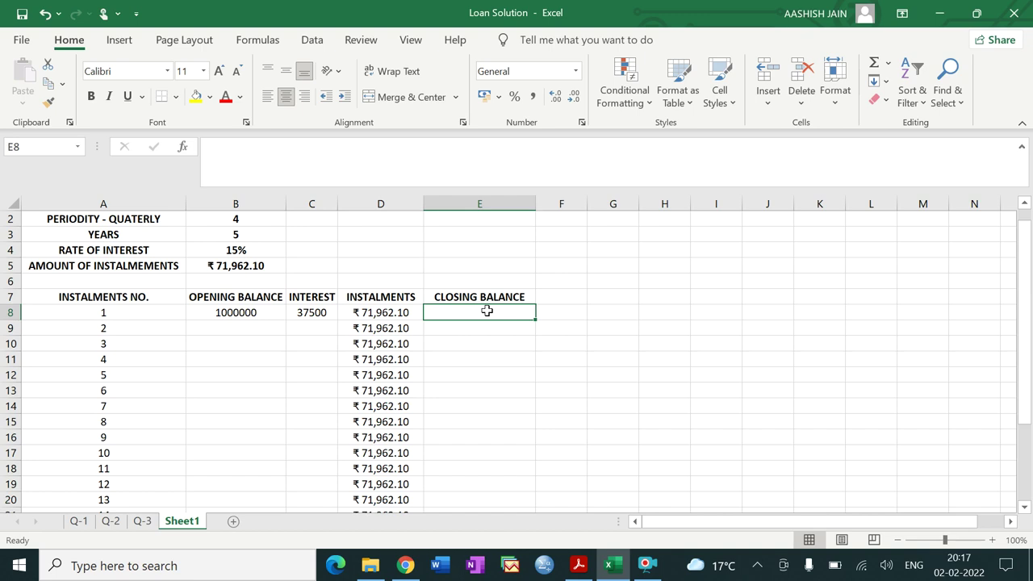
{"action": "left_click", "coordinate": [362, 319]}
{"action": "key", "text": "Left"}
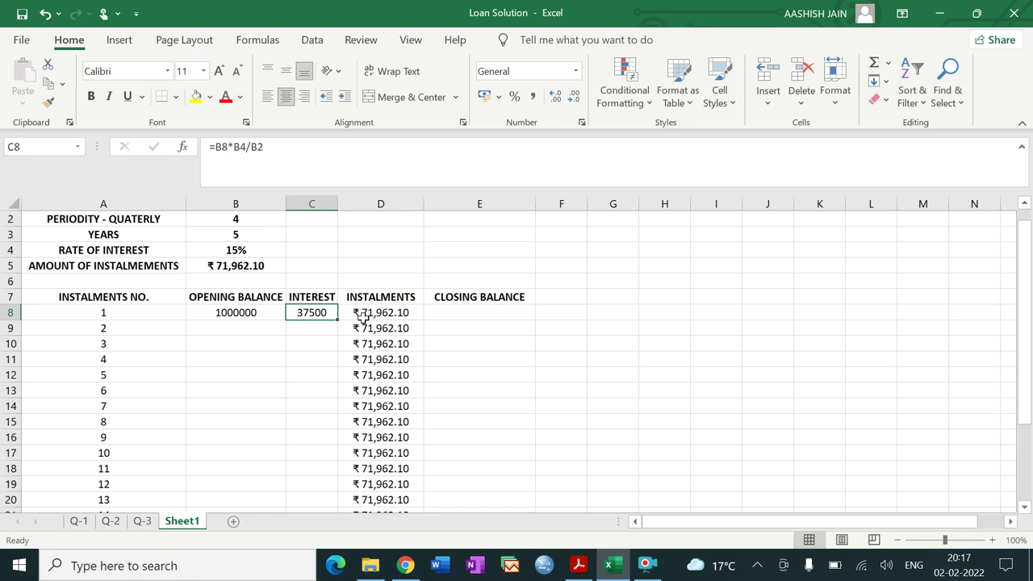
{"action": "left_click", "coordinate": [472, 315]}
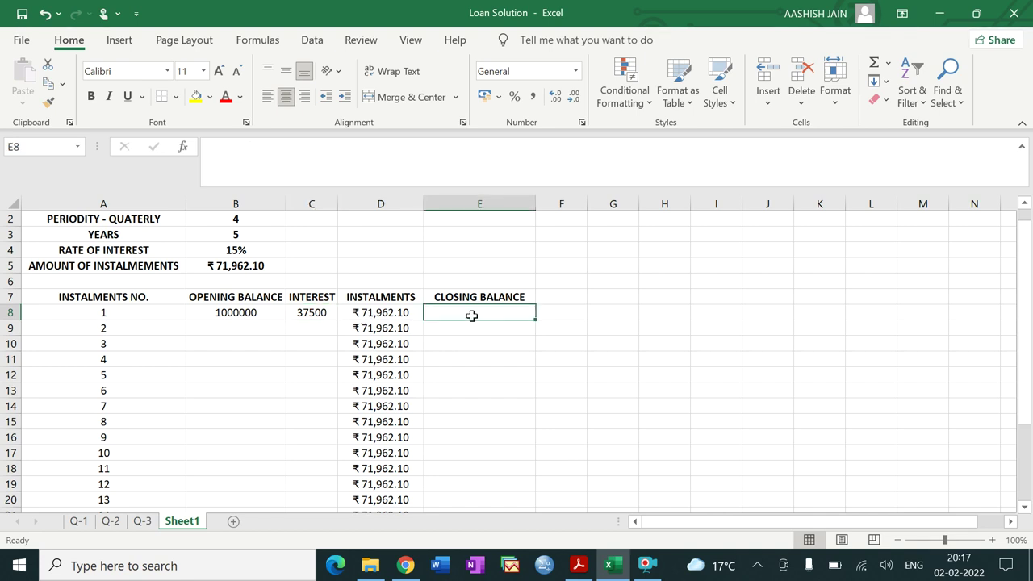
{"action": "type", "text": "="}
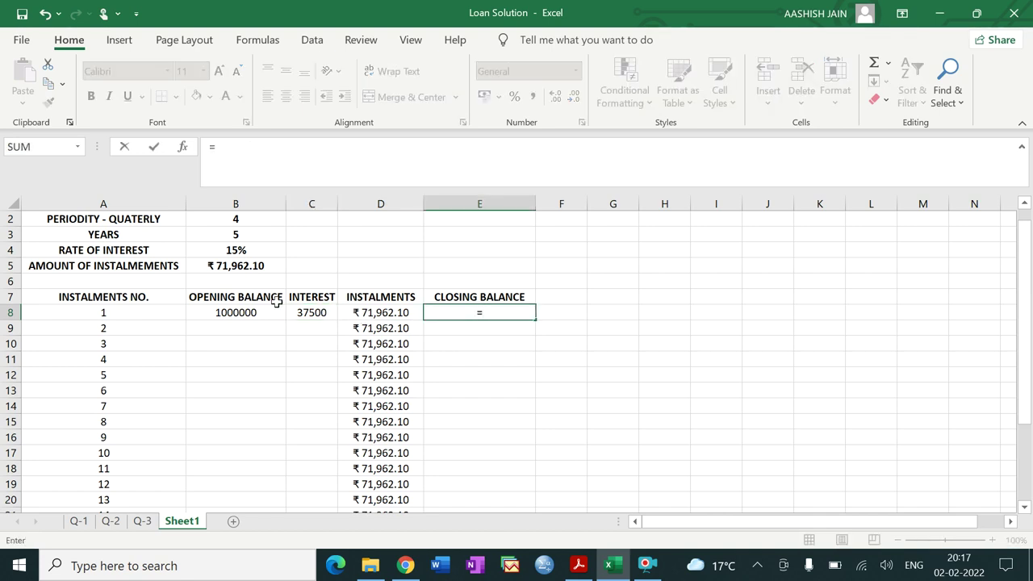
{"action": "left_click", "coordinate": [242, 312]}
{"action": "type", "text": "-("}
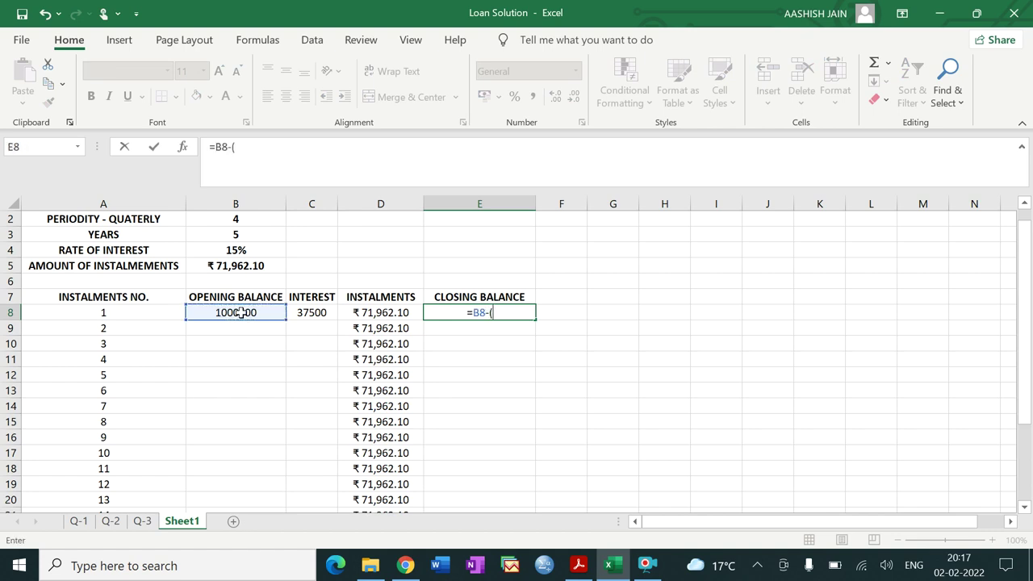
{"action": "left_click", "coordinate": [373, 312]}
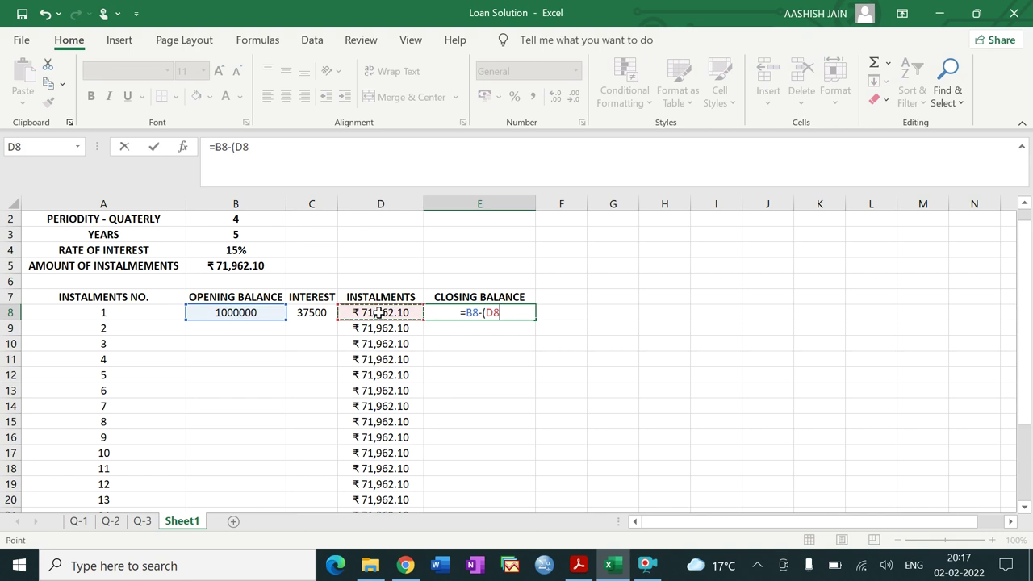
{"action": "type", "text": "-"}
{"action": "left_click", "coordinate": [315, 312]}
{"action": "type", "text": ")"}
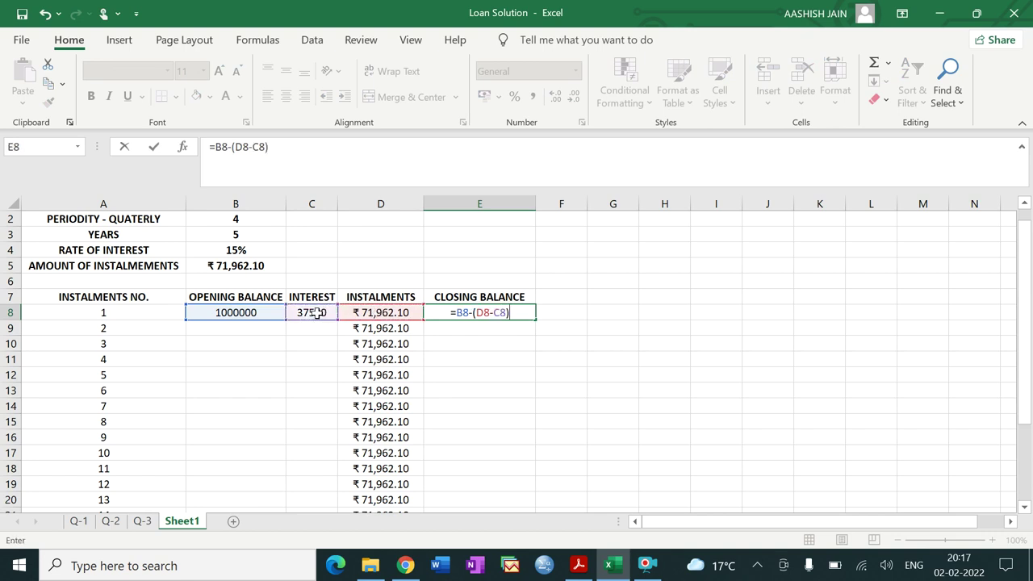
{"action": "key", "text": "Return"}
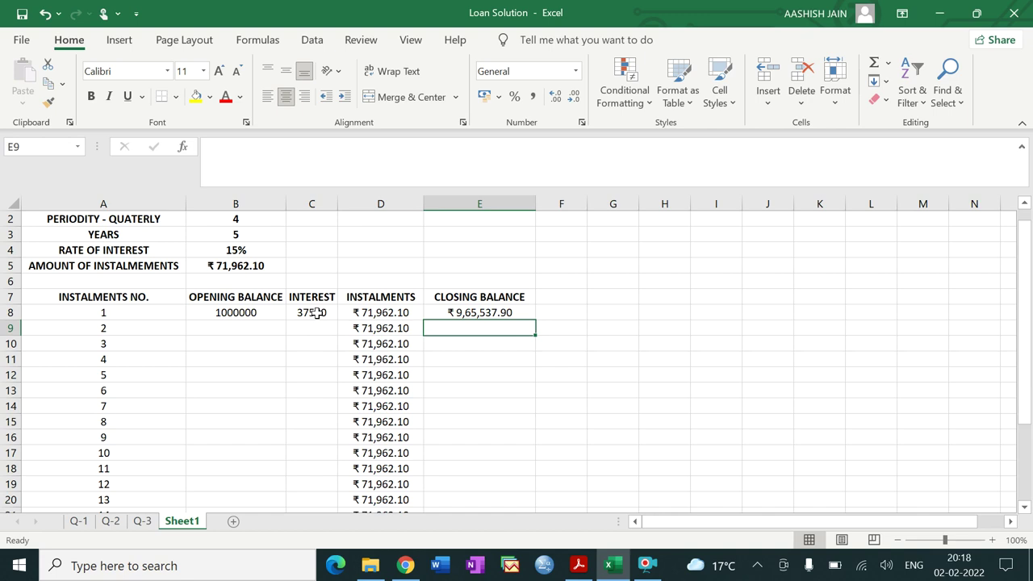
Link the second opening balance in B9 to the first closing balance with the formula =E8
{"action": "left_click", "coordinate": [248, 331]}
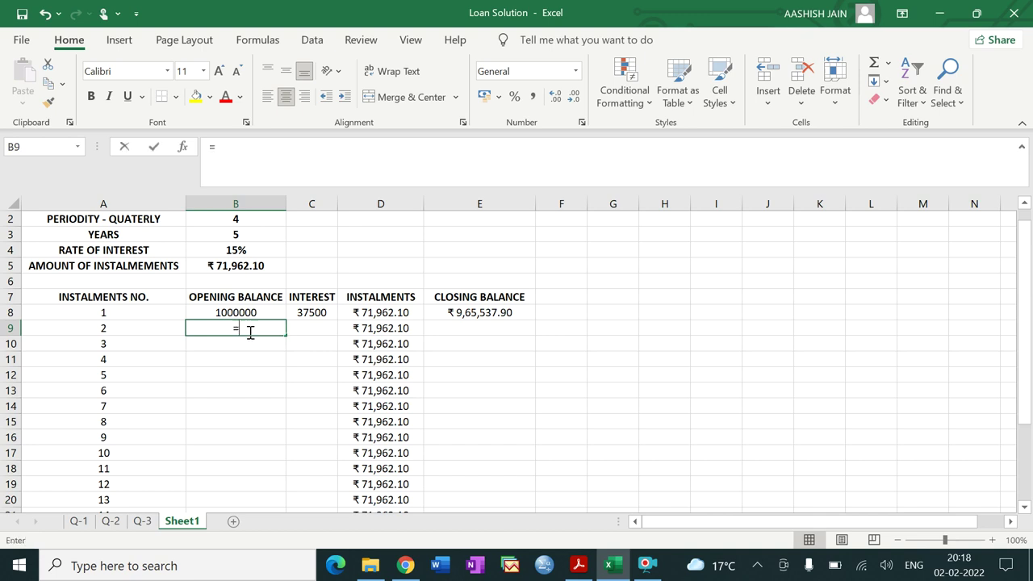
{"action": "type", "text": "="}
{"action": "left_click", "coordinate": [465, 310]}
{"action": "key", "text": "Return"}
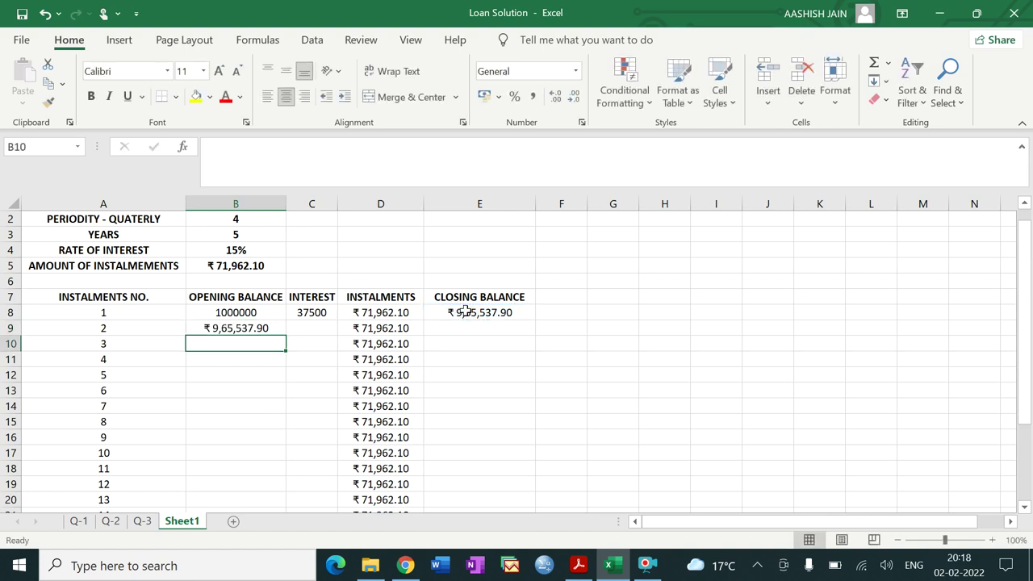
{"action": "left_click", "coordinate": [266, 327]}
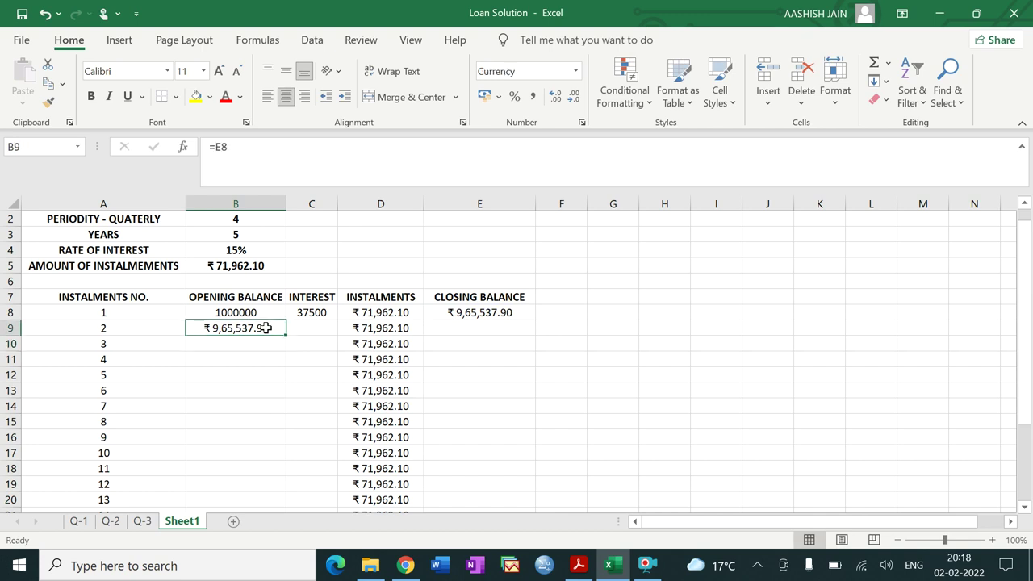
Make the rate and periodicity references in the C8 interest formula absolute, giving =B8*$B$4/$B$2
{"action": "left_click", "coordinate": [321, 313]}
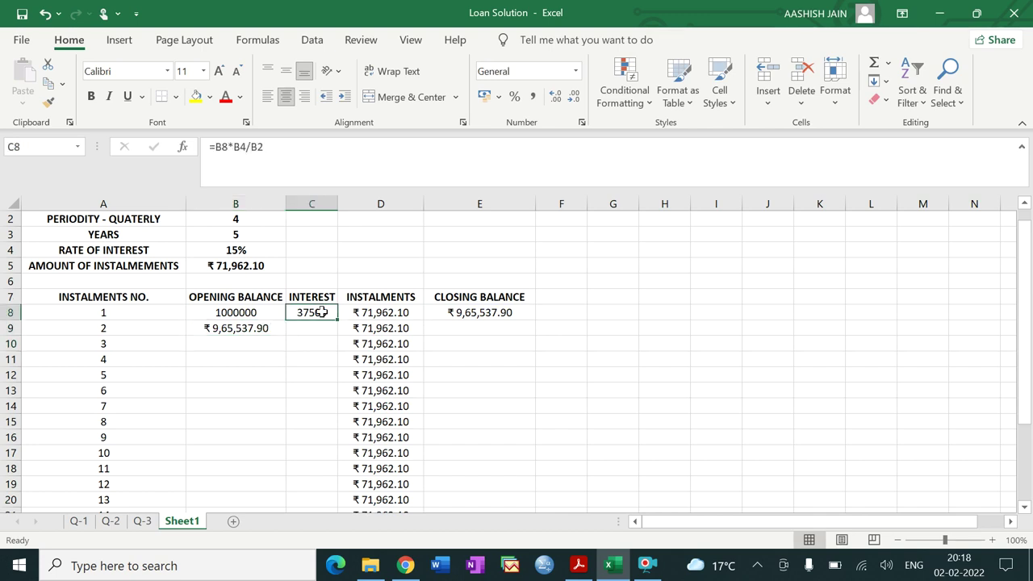
{"action": "left_click", "coordinate": [232, 147]}
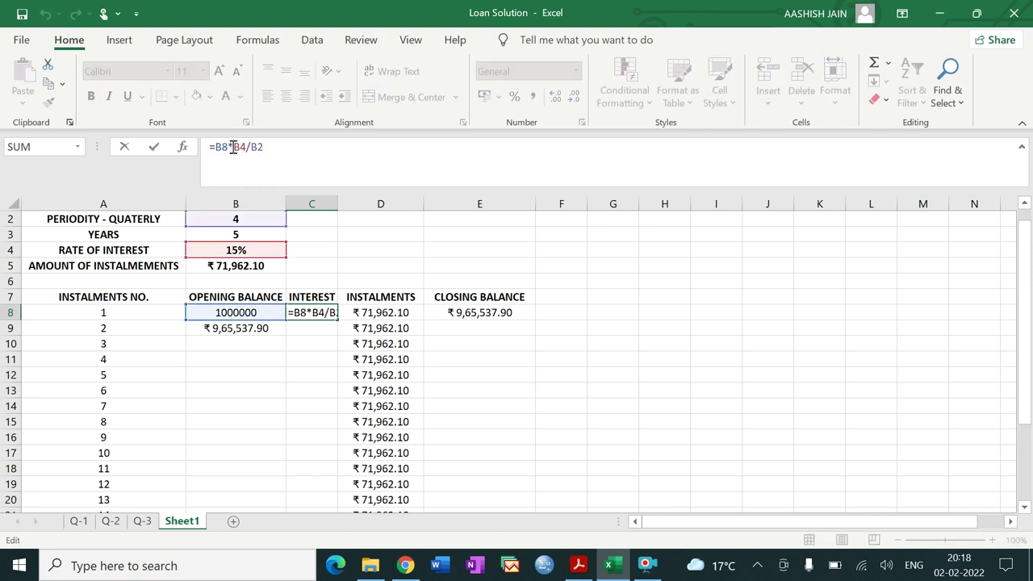
{"action": "type", "text": "$B"}
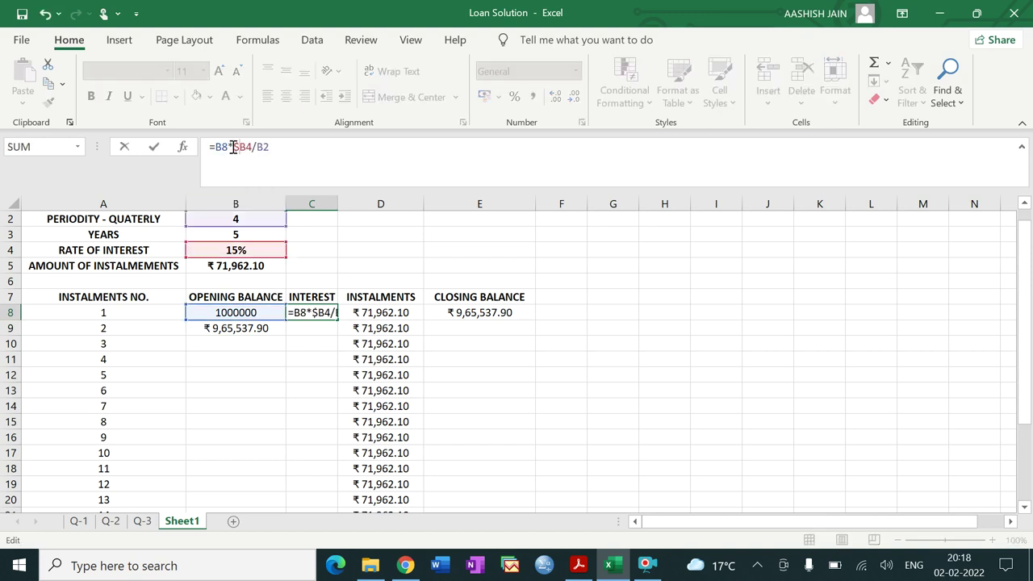
{"action": "type", "text": "$"}
{"action": "key", "text": "Right"}
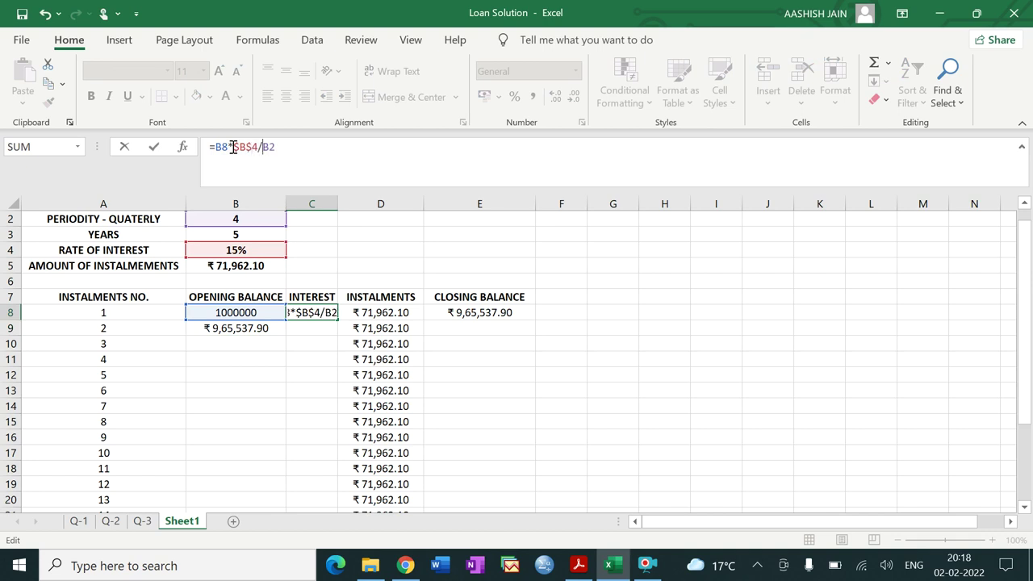
{"action": "type", "text": "$B$"}
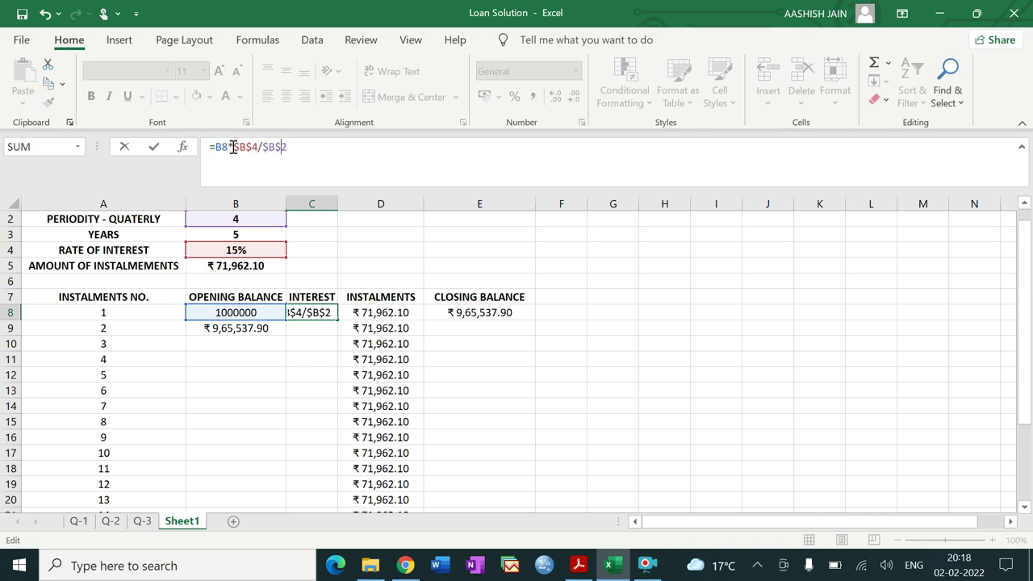
{"action": "key", "text": "Return"}
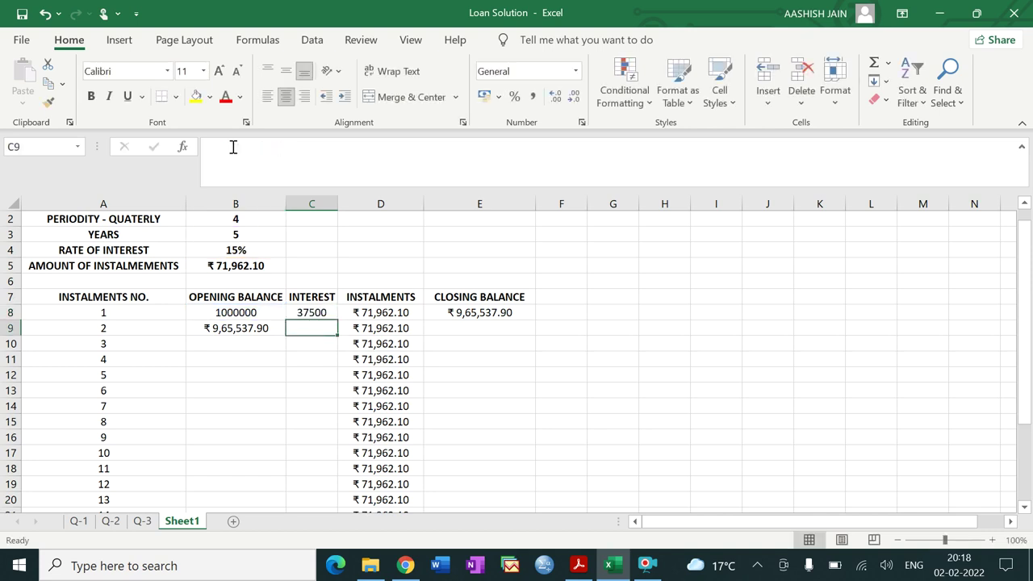
Fill the interest formula in C8 down to C27 and compare the formulas in C8 and C9
{"action": "left_click", "coordinate": [316, 312]}
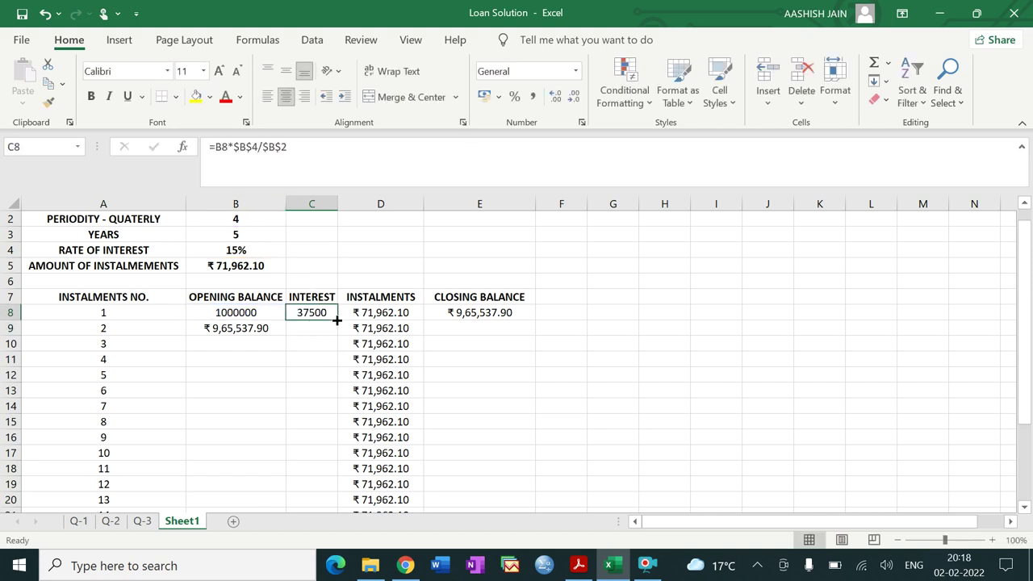
{"action": "left_click_drag", "start_coordinate": [337, 320], "coordinate": [323, 486]}
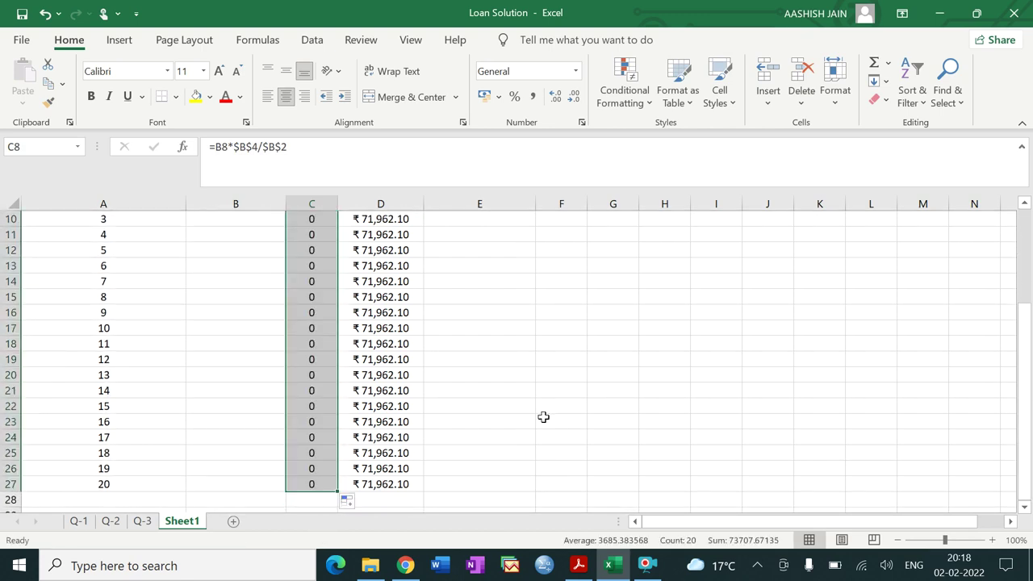
{"action": "left_click_drag", "start_coordinate": [1025, 353], "coordinate": [1024, 292]}
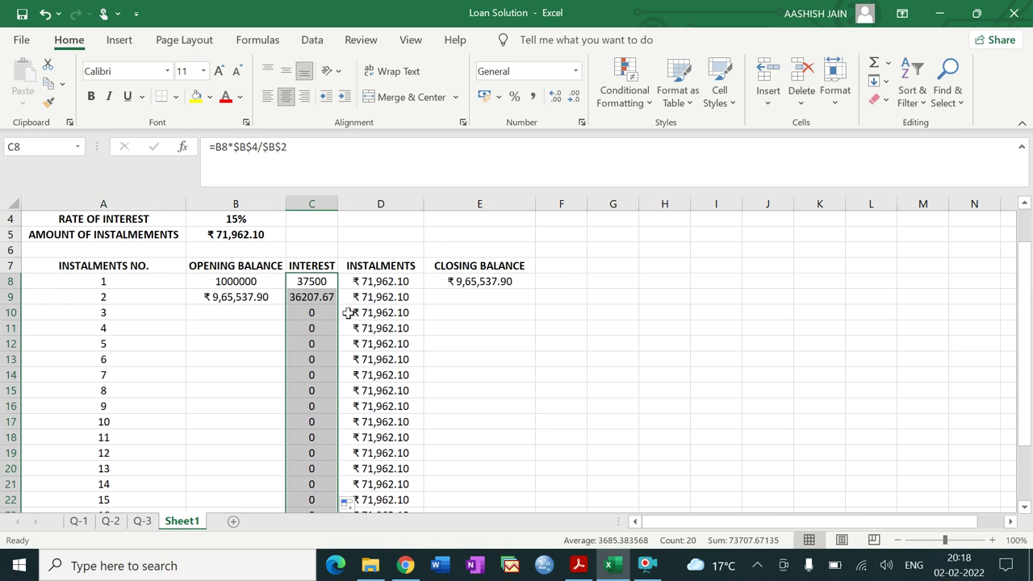
{"action": "left_click", "coordinate": [324, 281]}
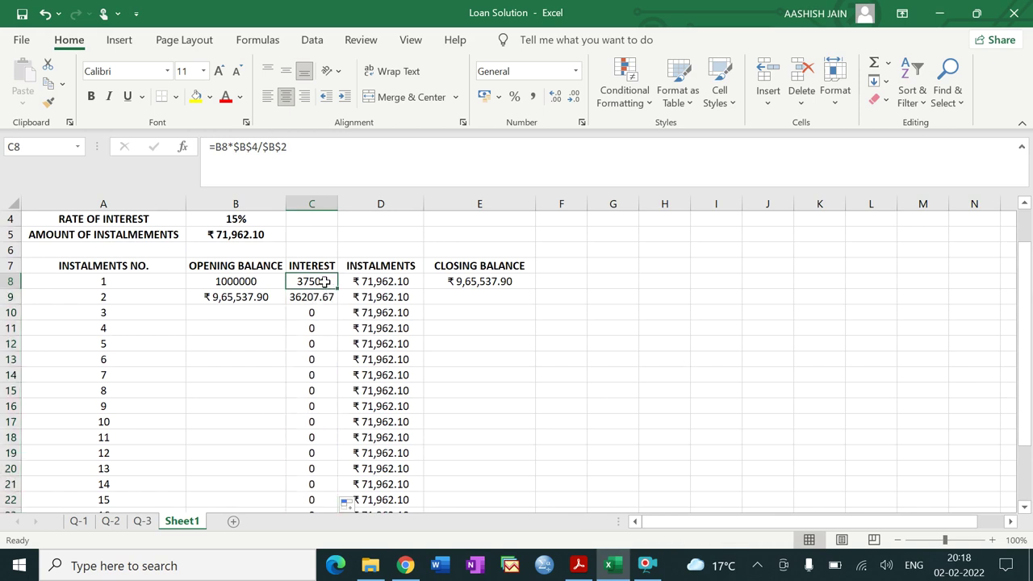
{"action": "left_click", "coordinate": [322, 297]}
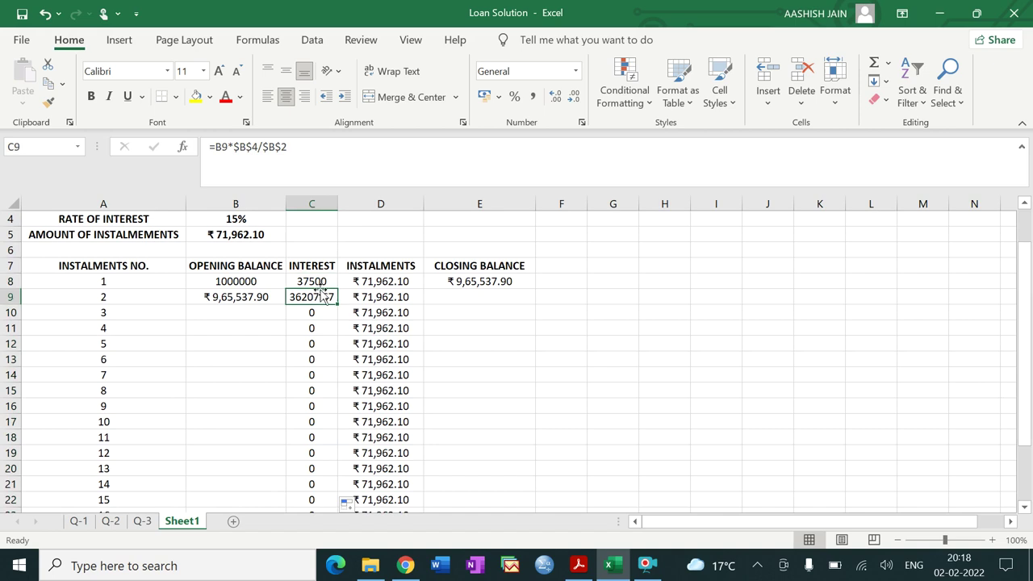
{"action": "left_click", "coordinate": [320, 280]}
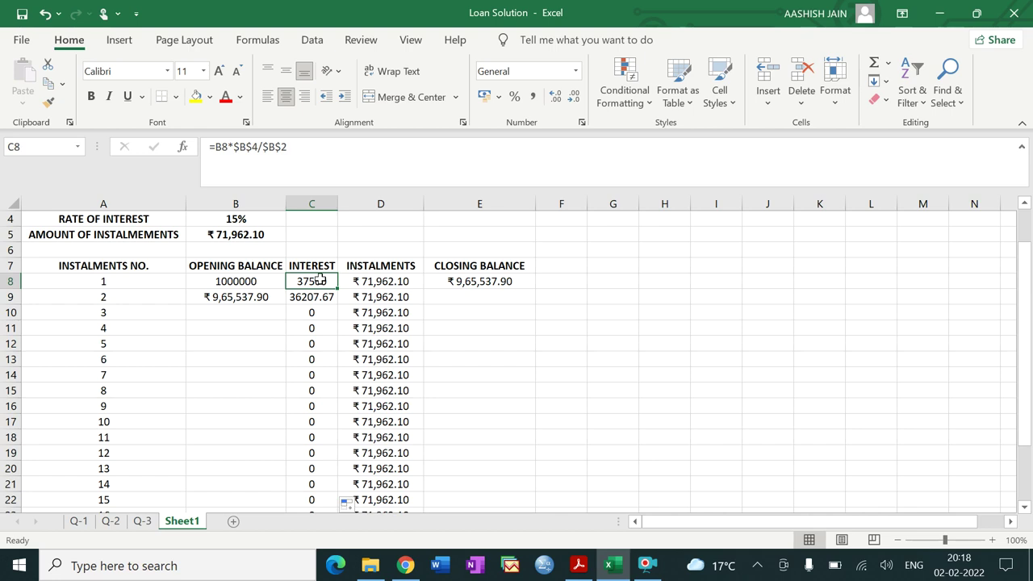
{"action": "left_click", "coordinate": [318, 297]}
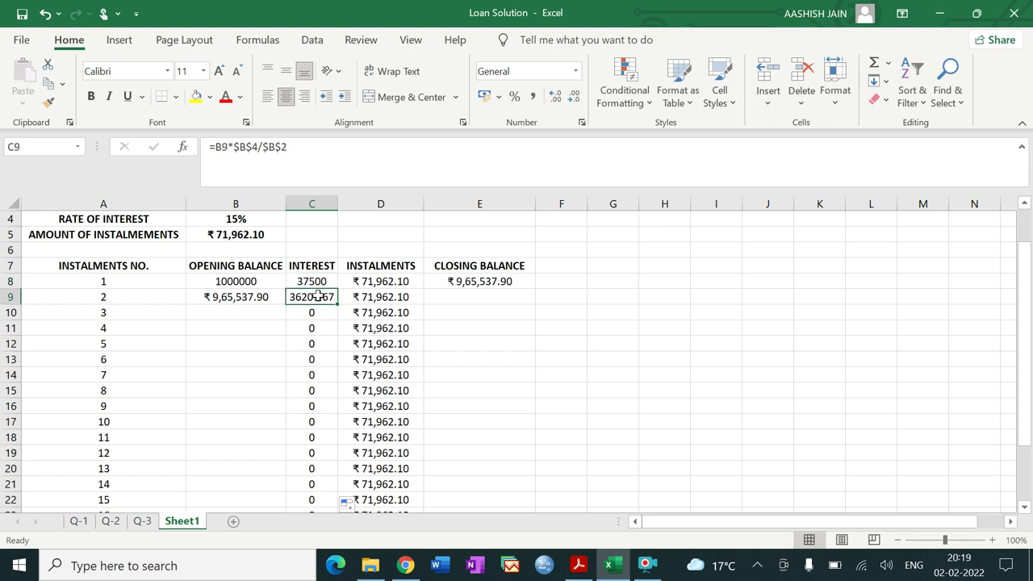
Fill the closing balance formula in E8 down to E27
{"action": "left_click", "coordinate": [256, 314]}
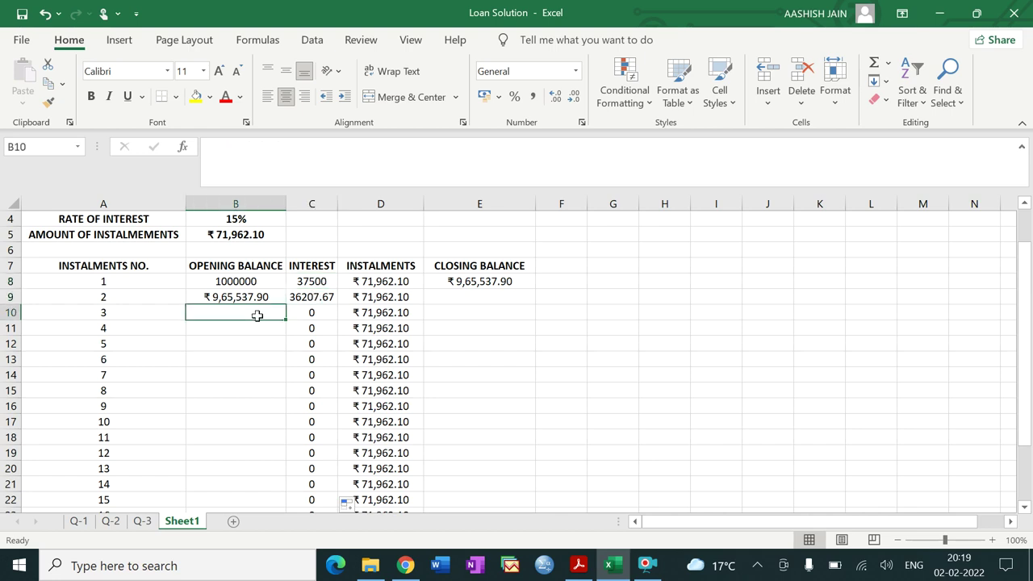
{"action": "left_click", "coordinate": [463, 296]}
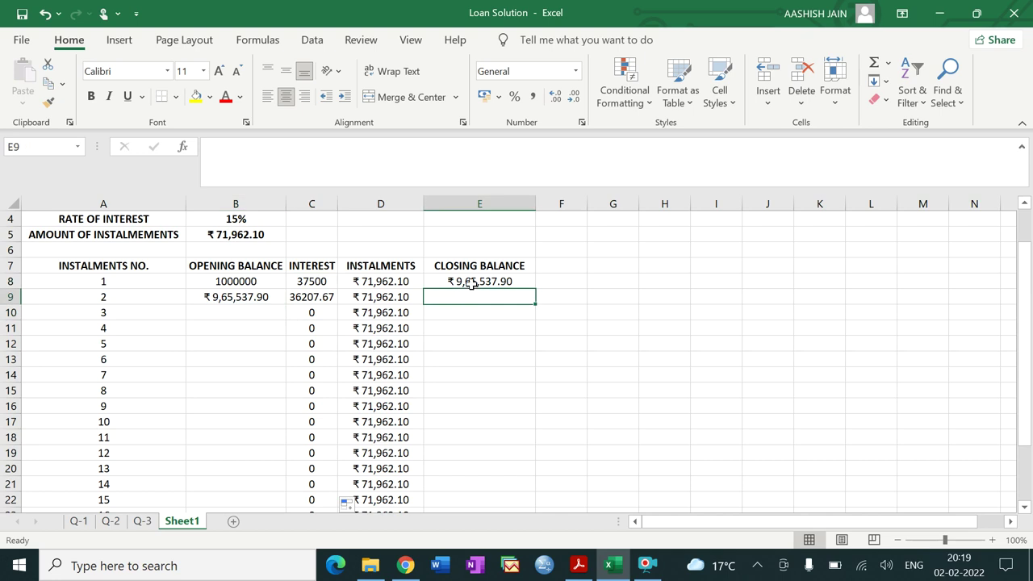
{"action": "left_click", "coordinate": [475, 281]}
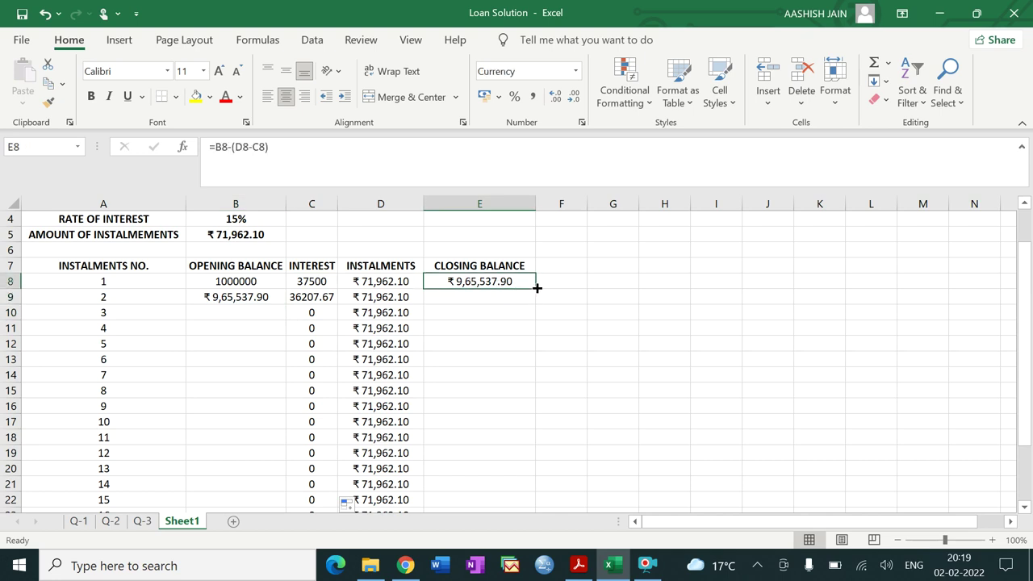
{"action": "left_click_drag", "start_coordinate": [537, 287], "coordinate": [526, 476]}
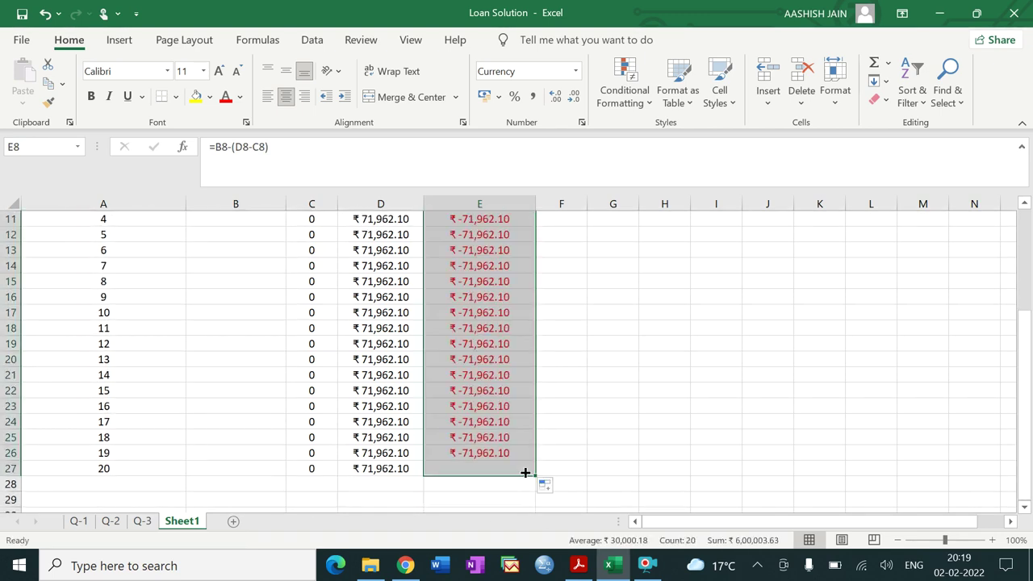
{"action": "left_click_drag", "start_coordinate": [1023, 403], "coordinate": [1020, 328]}
{"action": "left_click", "coordinate": [697, 395]}
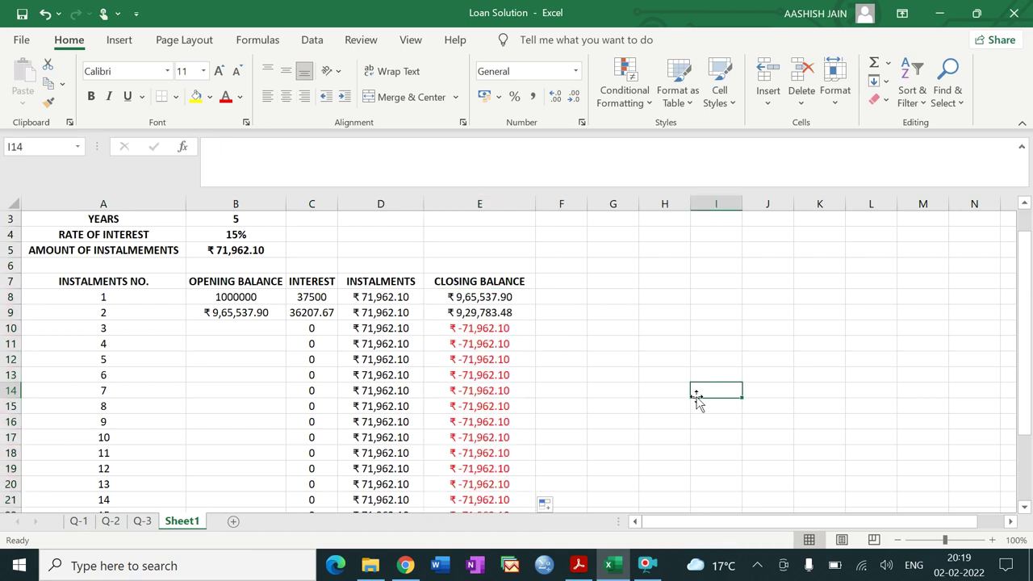
Fill the opening balance formula in B9 down to B27
{"action": "left_click", "coordinate": [242, 312]}
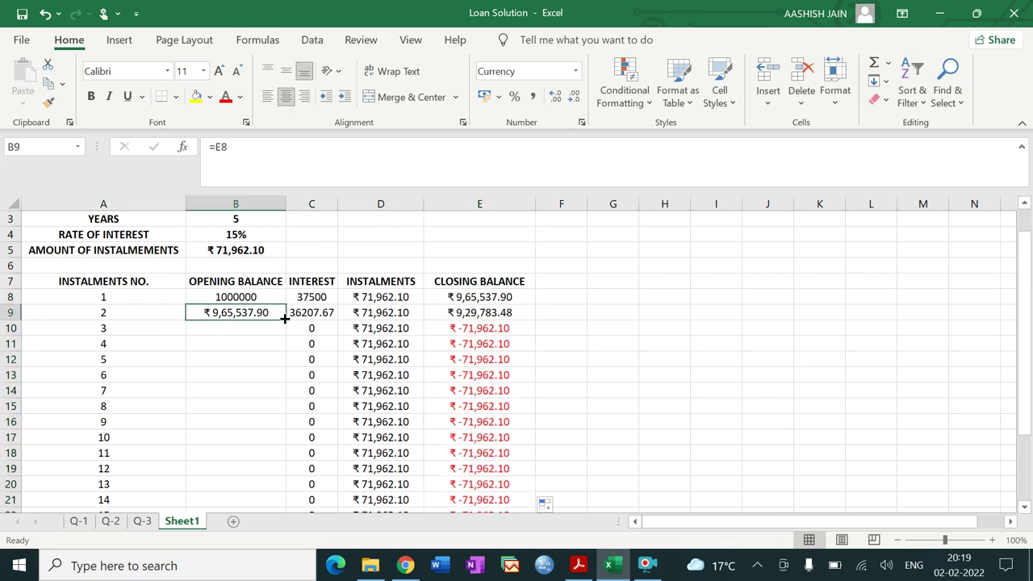
{"action": "left_click_drag", "start_coordinate": [287, 321], "coordinate": [271, 490]}
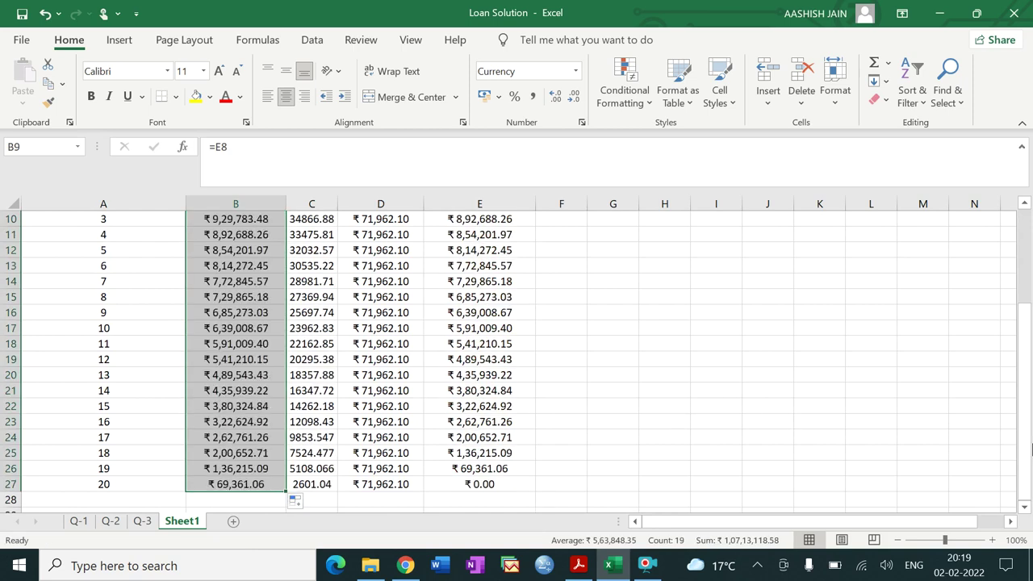
{"action": "left_click_drag", "start_coordinate": [1030, 450], "coordinate": [1029, 401]}
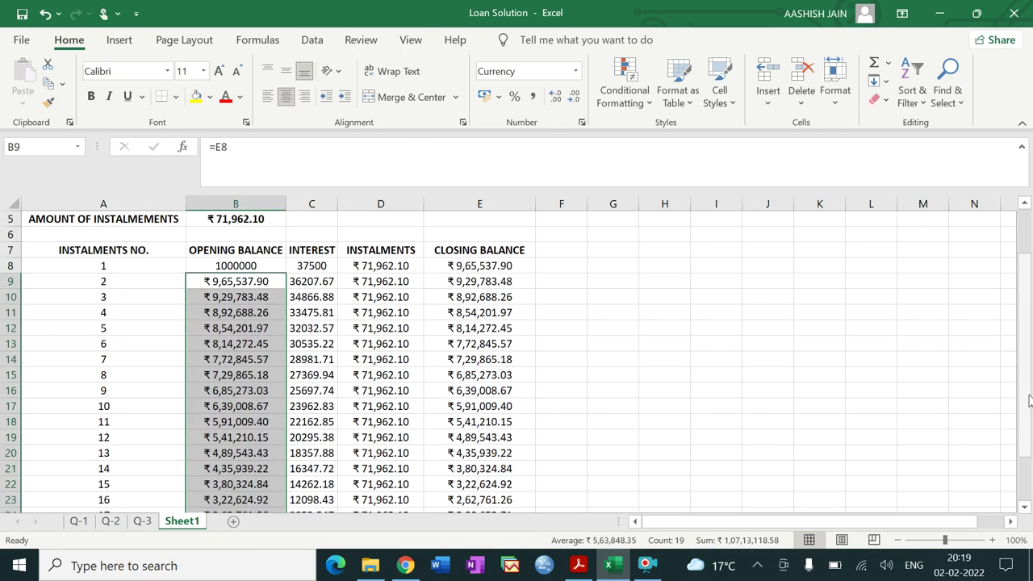
{"action": "left_click", "coordinate": [654, 357]}
Reduce the decimals of the schedule amounts in B8:E27 to display whole numbers
{"action": "left_click_drag", "start_coordinate": [244, 264], "coordinate": [514, 491]}
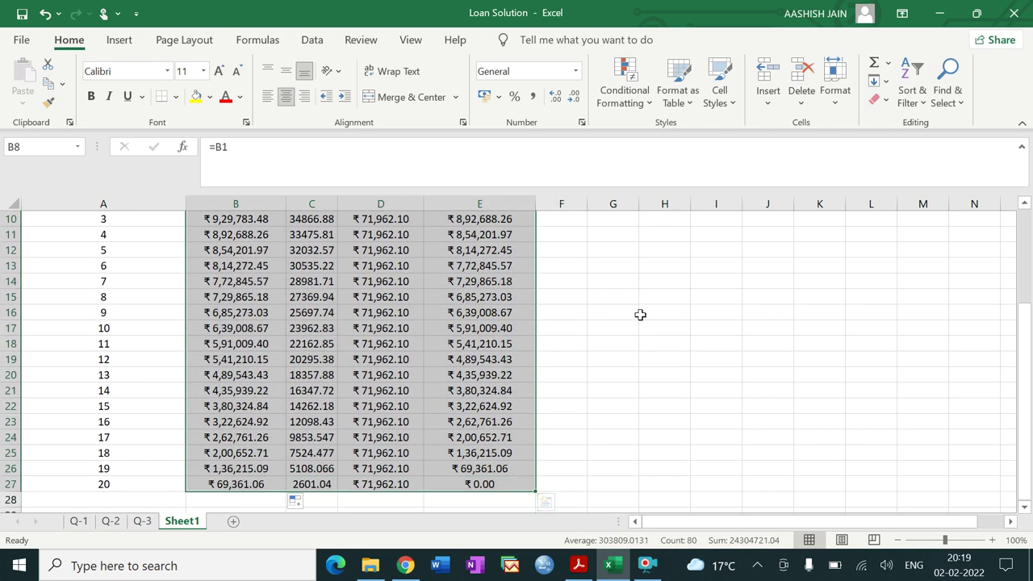
{"action": "left_click", "coordinate": [573, 98]}
{"action": "left_click", "coordinate": [573, 100]}
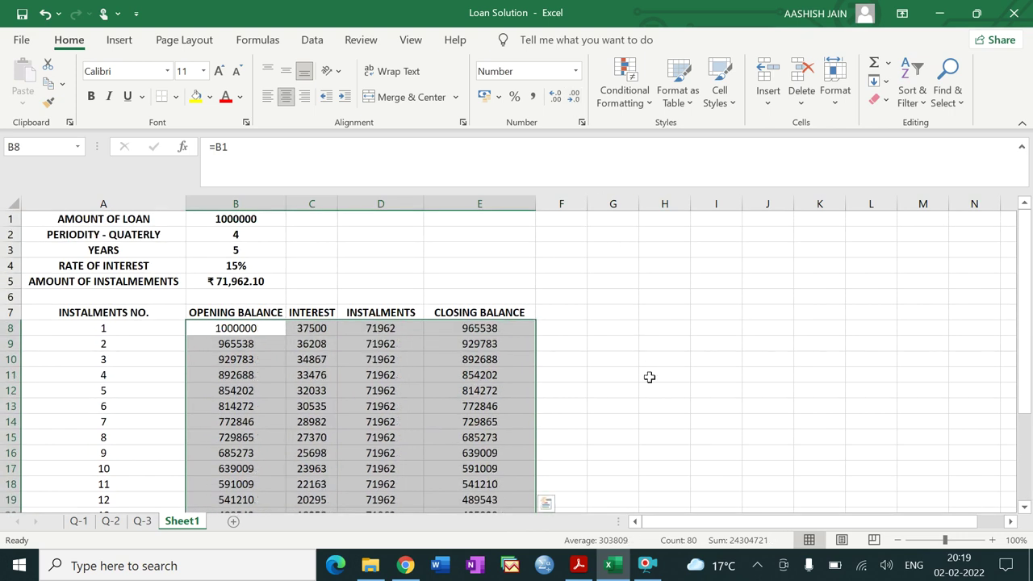
{"action": "left_click", "coordinate": [651, 375]}
Check the instalment and closing balance of the last period in D27 and E27, and review the schedule from its beginning
{"action": "left_click_drag", "start_coordinate": [1021, 334], "coordinate": [1028, 437]}
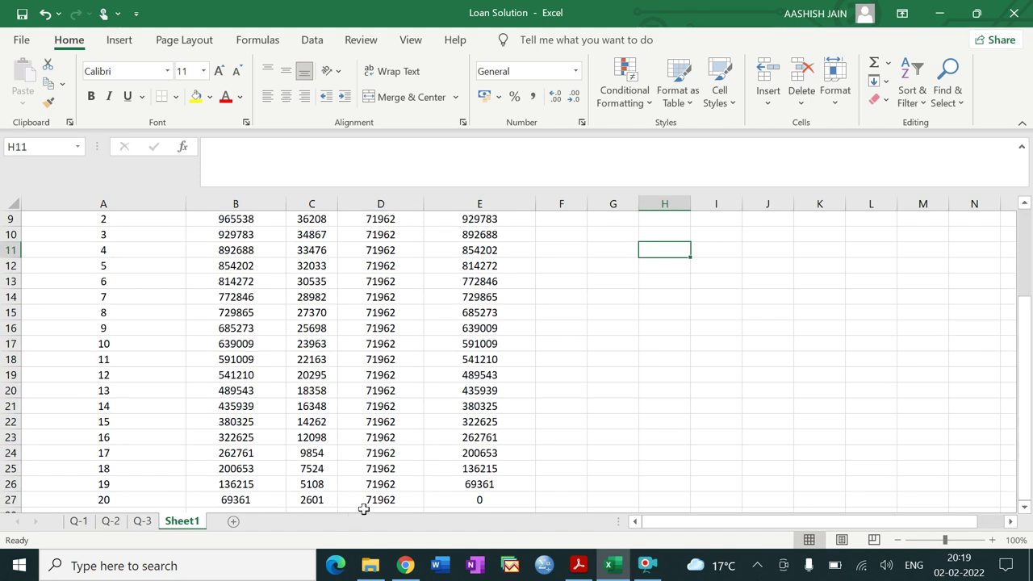
{"action": "left_click", "coordinate": [386, 499]}
{"action": "left_click", "coordinate": [475, 500]}
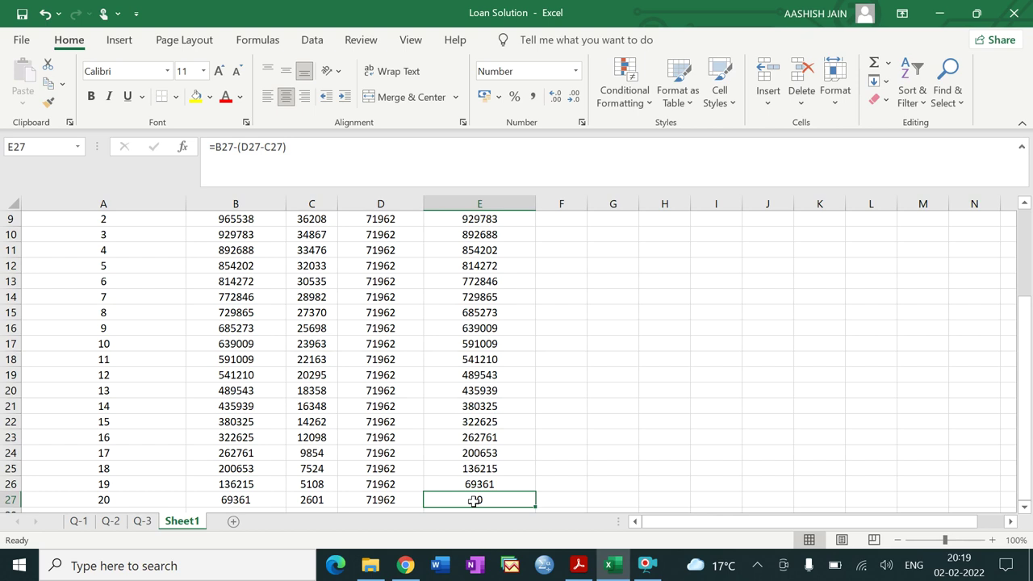
{"action": "left_click_drag", "start_coordinate": [1024, 413], "coordinate": [1025, 323]}
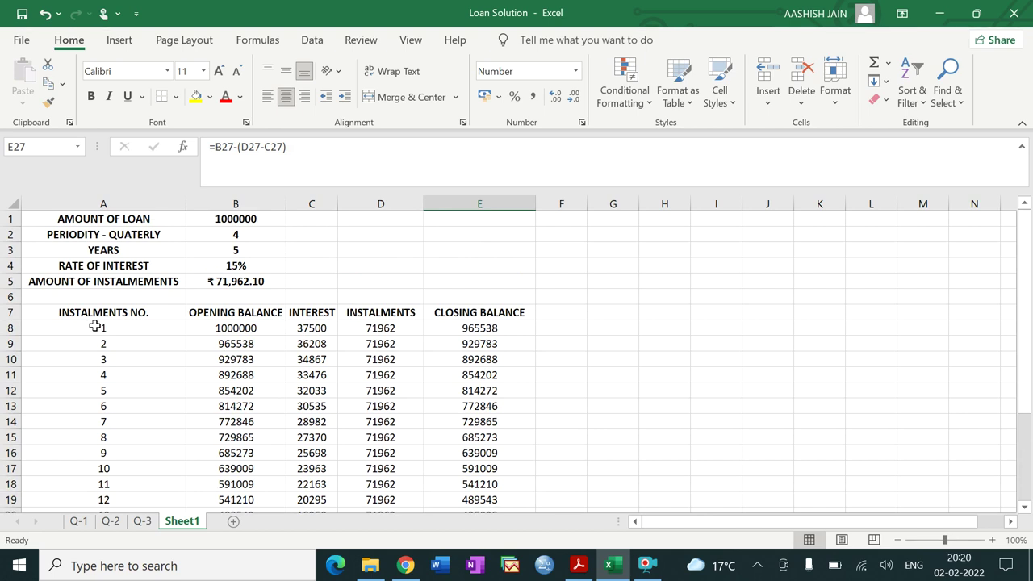
{"action": "left_click", "coordinate": [1026, 333]}
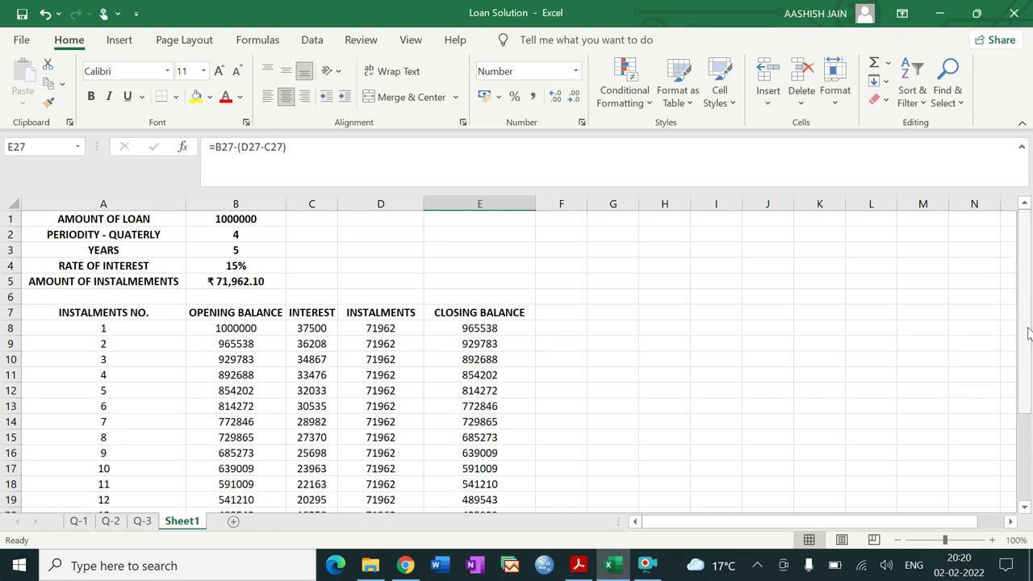
Switch to Adobe Acrobat Reader to view the loan sheet questions PDF, and return to the Excel schedule
{"action": "left_click", "coordinate": [581, 567]}
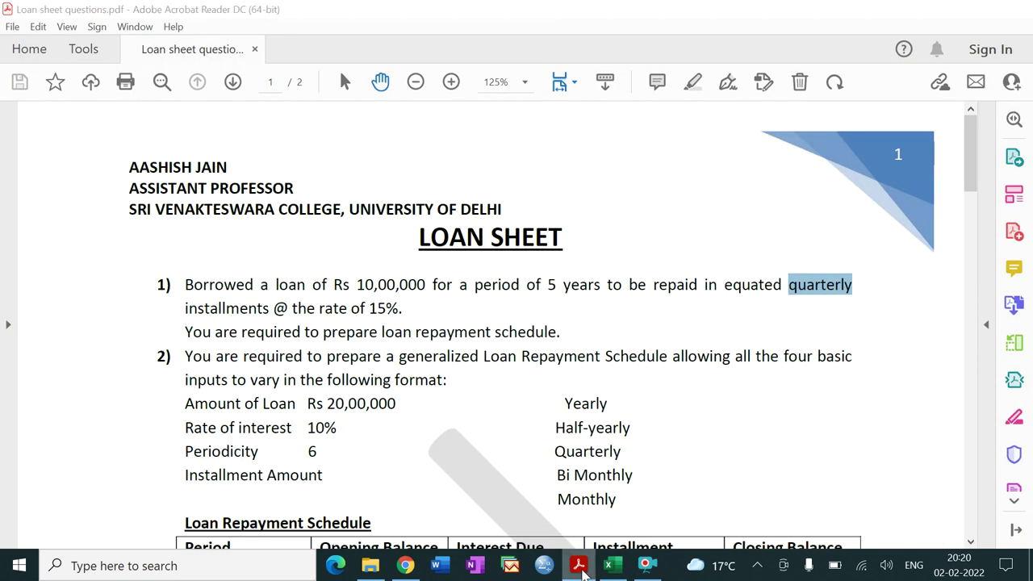
{"action": "left_click", "coordinate": [581, 567]}
{"action": "left_click", "coordinate": [581, 567]}
{"action": "left_click", "coordinate": [581, 567]}
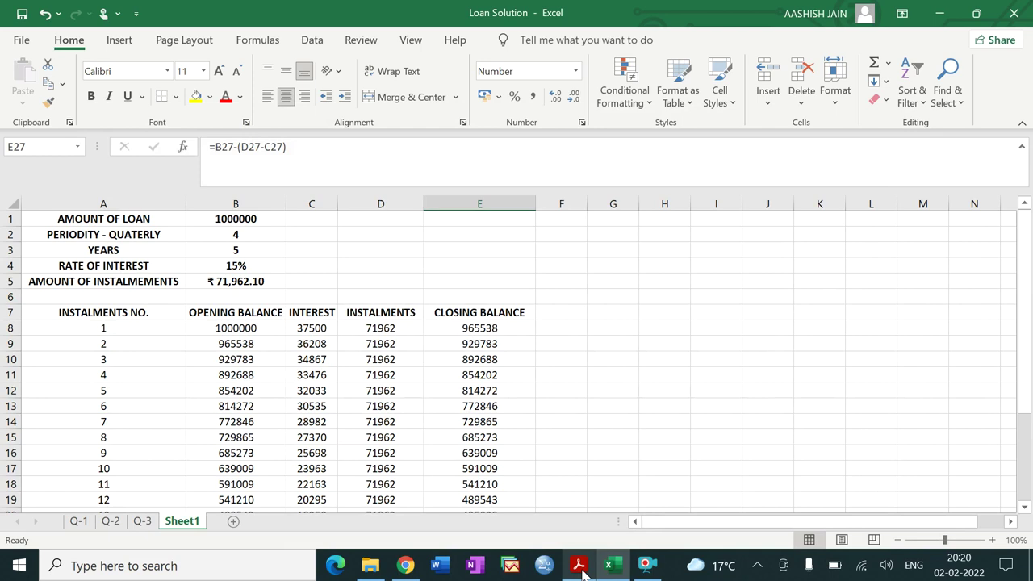